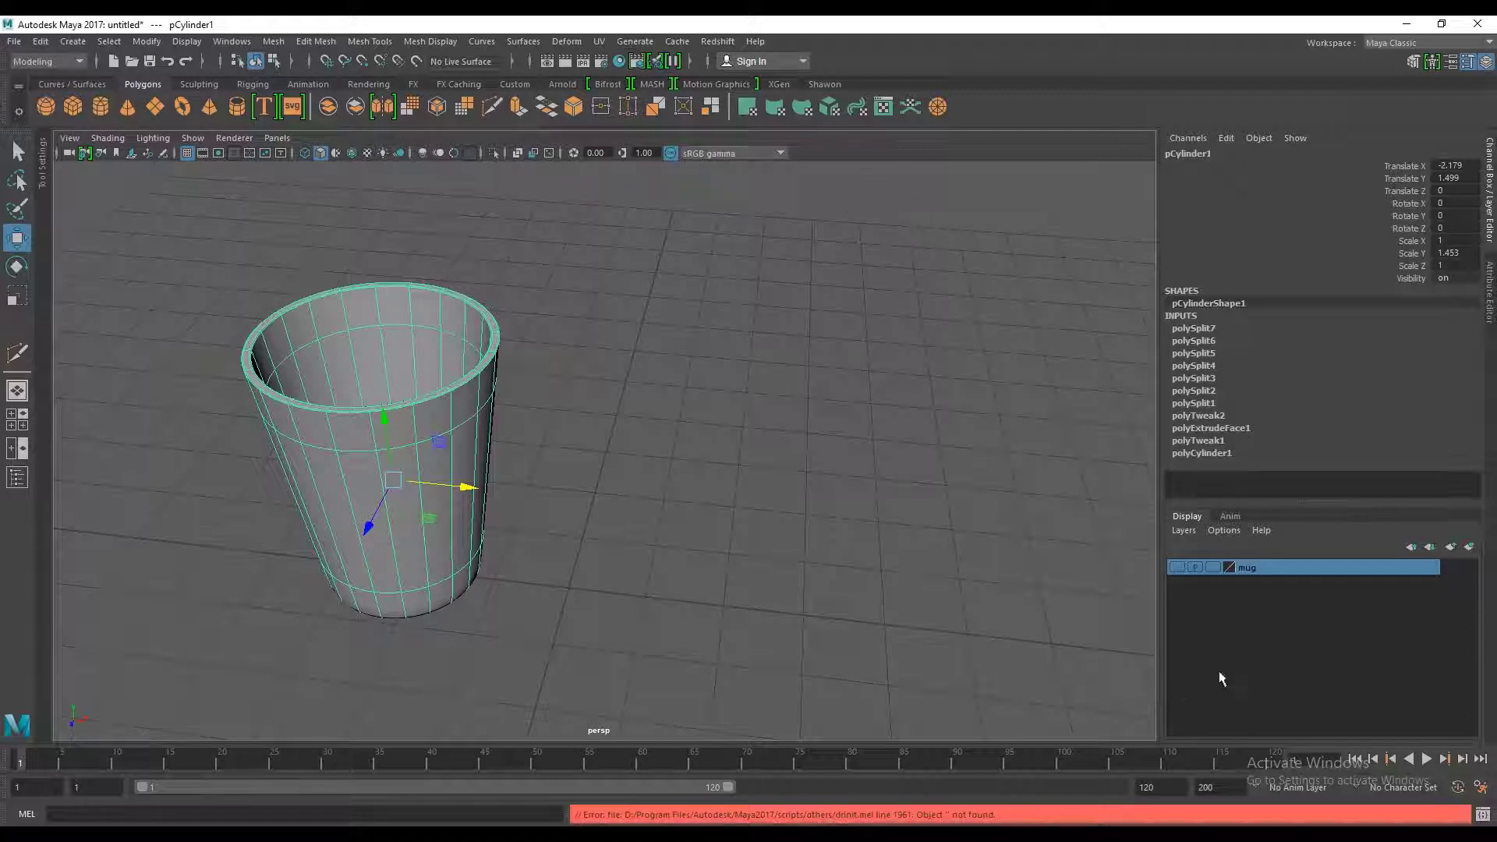
Step: Turn the mug layer's visibility back on so its cylinder shows beside the glass
{"action": "left_click", "coordinate": [1176, 567]}
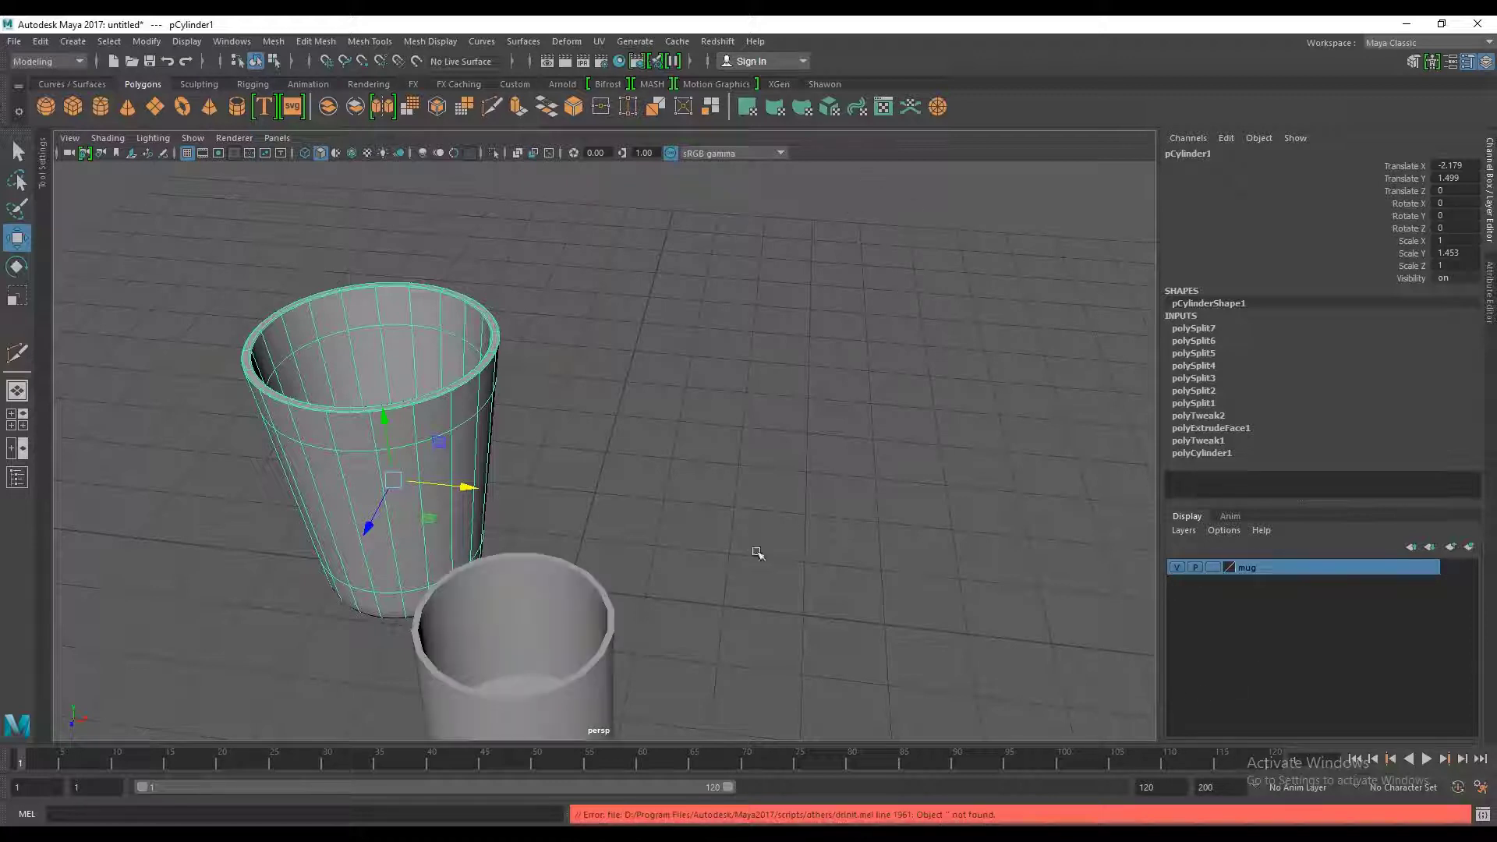
Step: Move the mug cylinder so it sits right beside the glass
{"action": "left_click", "coordinate": [567, 612]}
{"action": "left_click_drag", "start_coordinate": [566, 612], "coordinate": [641, 589], "text": "alt"}
{"action": "mouse_move", "coordinate": [618, 501]}
{"action": "left_mouse_down"}
{"action": "mouse_move", "coordinate": [688, 521]}
{"action": "mouse_move", "coordinate": [696, 653]}
{"action": "left_mouse_up"}
{"action": "key", "text": "ctrl+z"}
{"action": "left_click_drag", "start_coordinate": [698, 709], "coordinate": [779, 612], "text": "alt"}
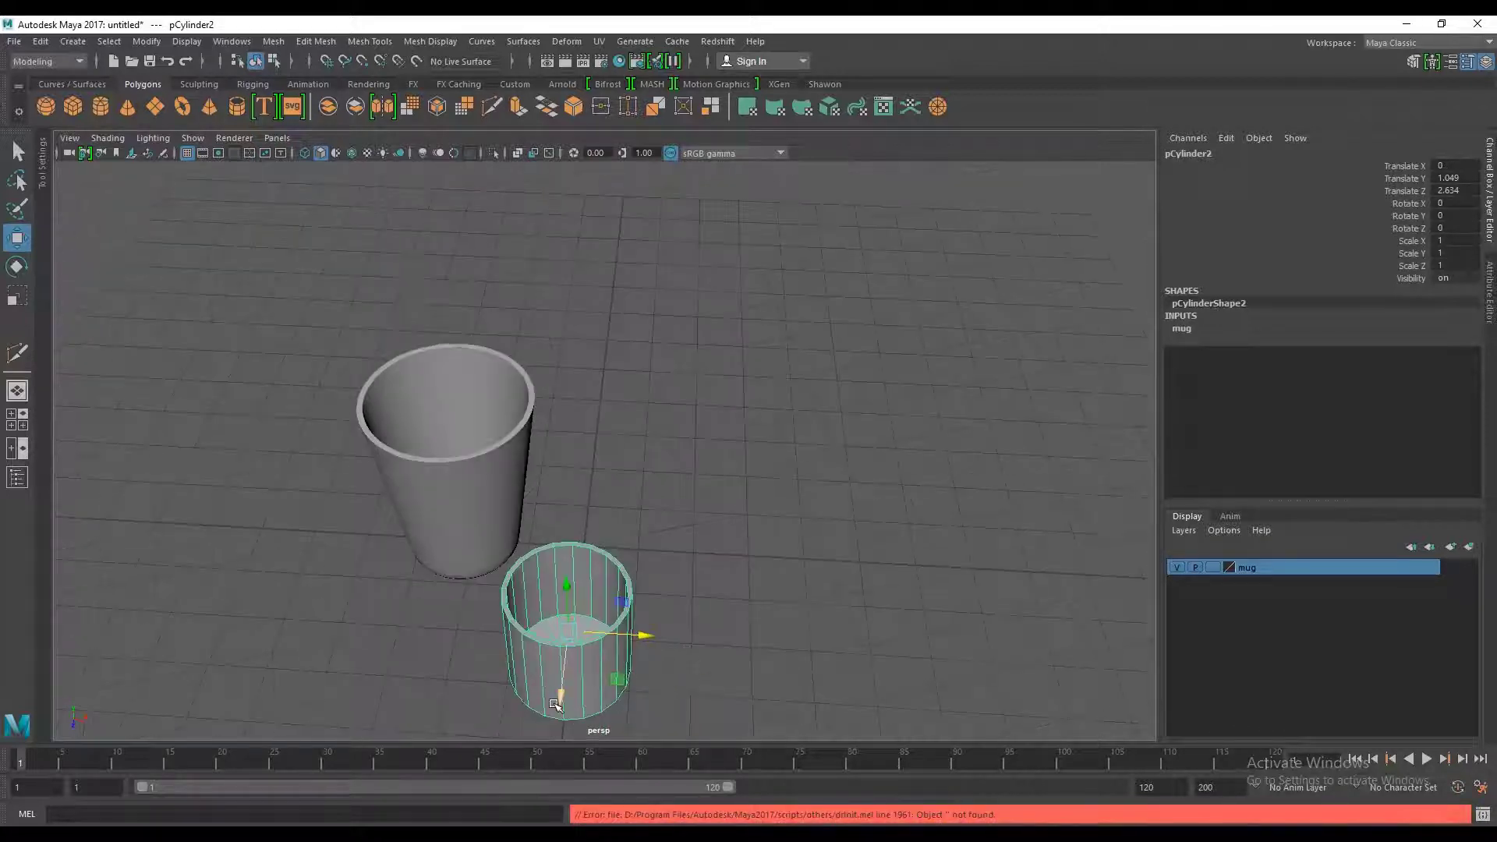
{"action": "mouse_move", "coordinate": [555, 704]}
{"action": "left_mouse_down"}
{"action": "mouse_move", "coordinate": [573, 565]}
{"action": "mouse_move", "coordinate": [624, 507]}
{"action": "left_mouse_up"}
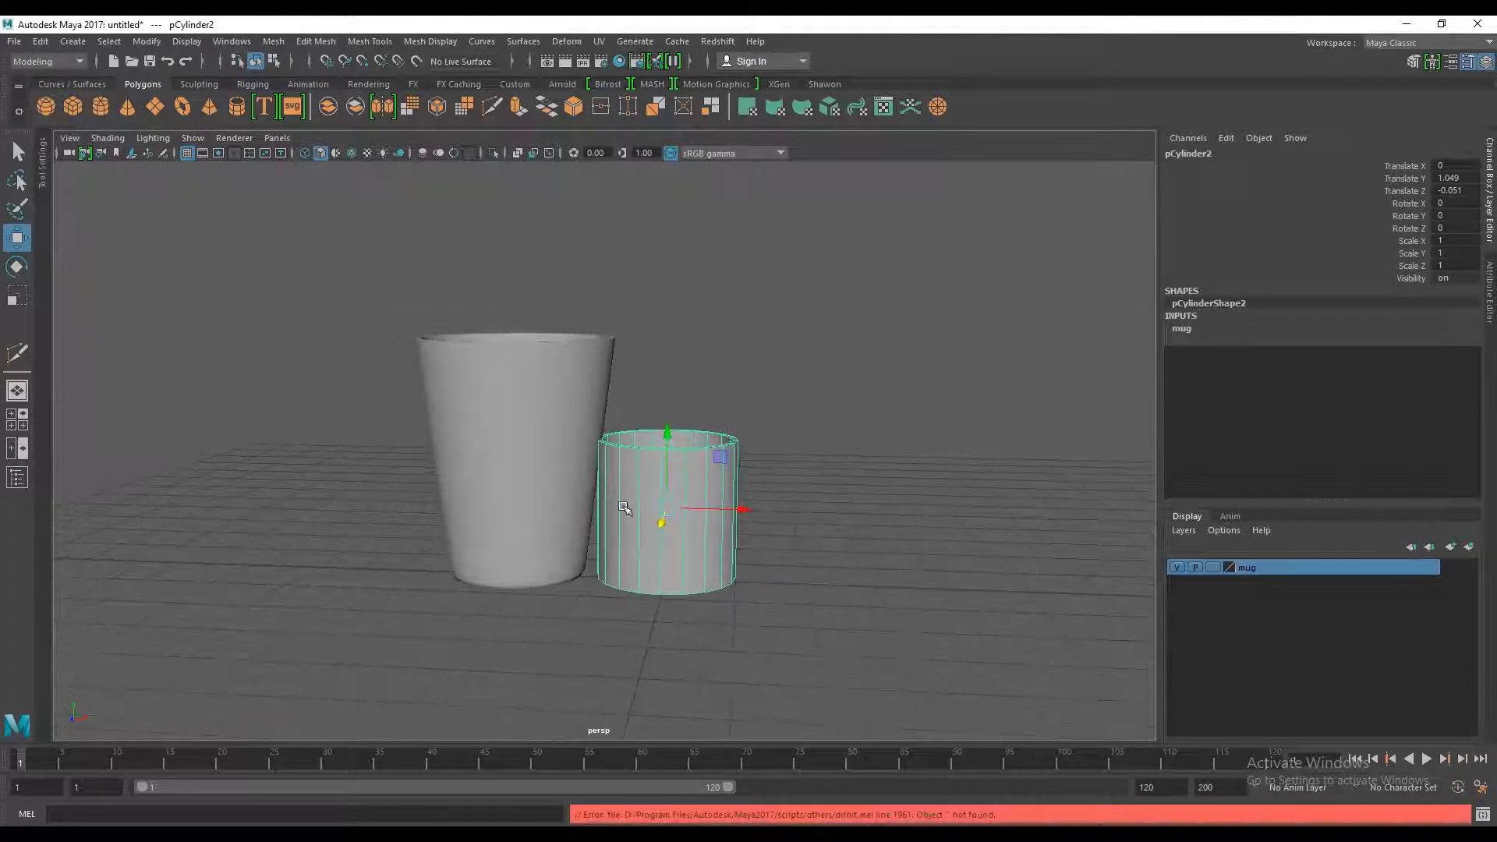
Step: Create a new display layer and name it 'glass'
{"action": "left_click", "coordinate": [1450, 547]}
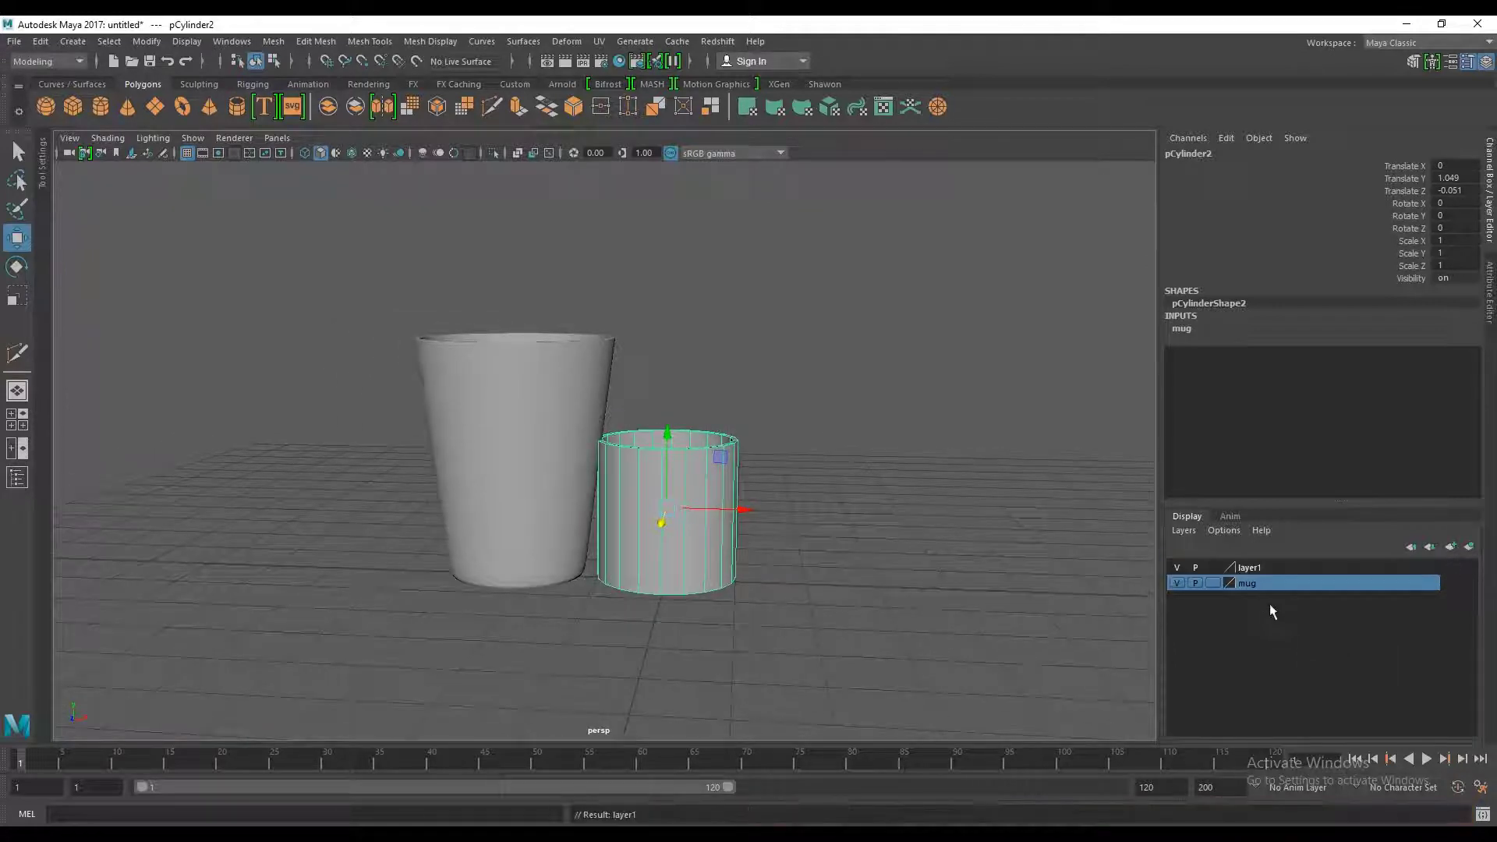
{"action": "double_click", "coordinate": [1254, 569]}
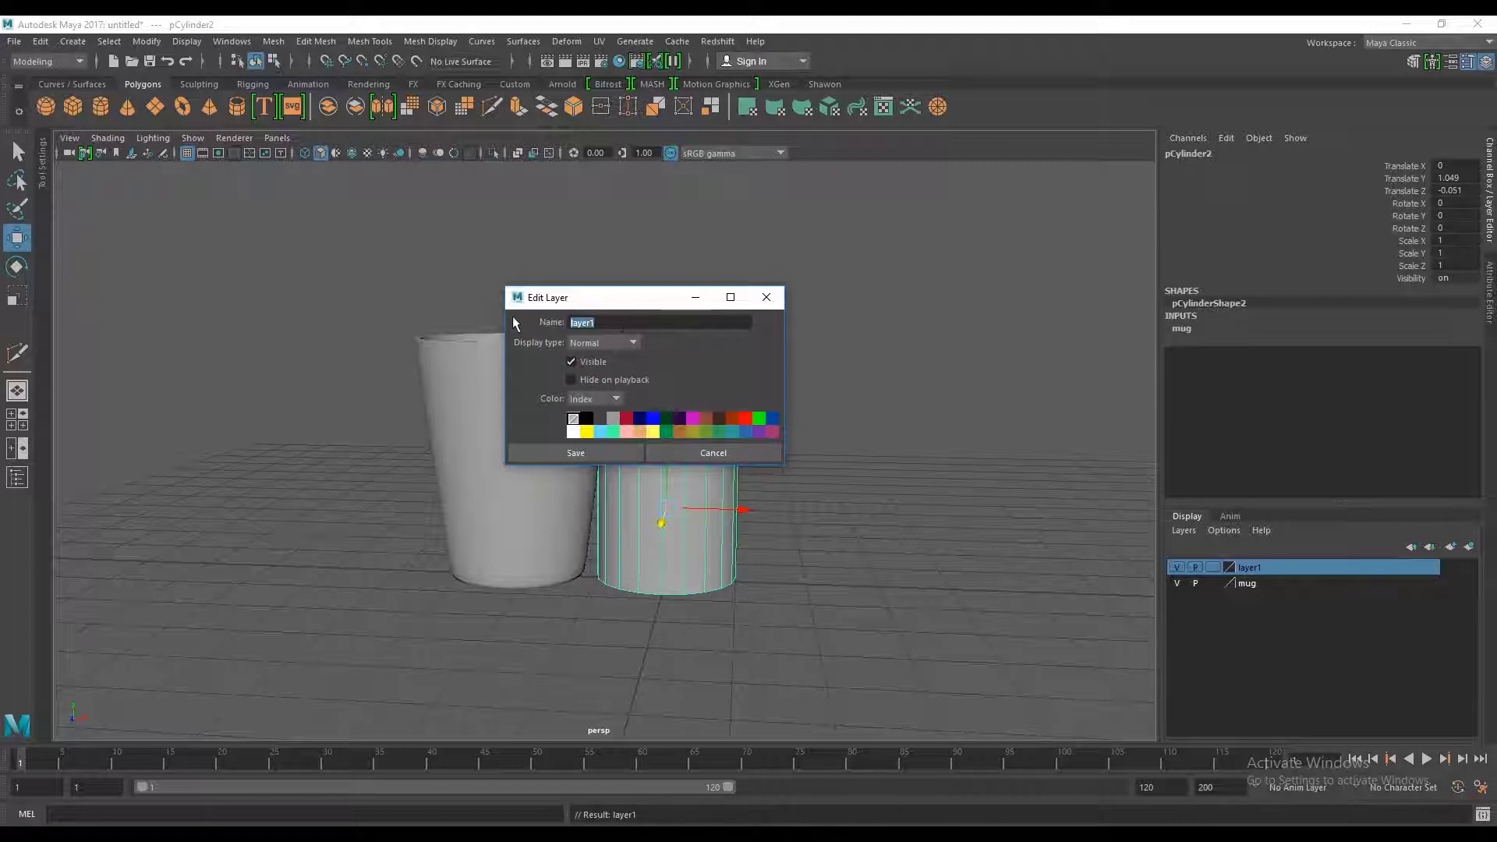
{"action": "type", "text": "gla"}
{"action": "type", "text": "ss"}
{"action": "left_click", "coordinate": [595, 451]}
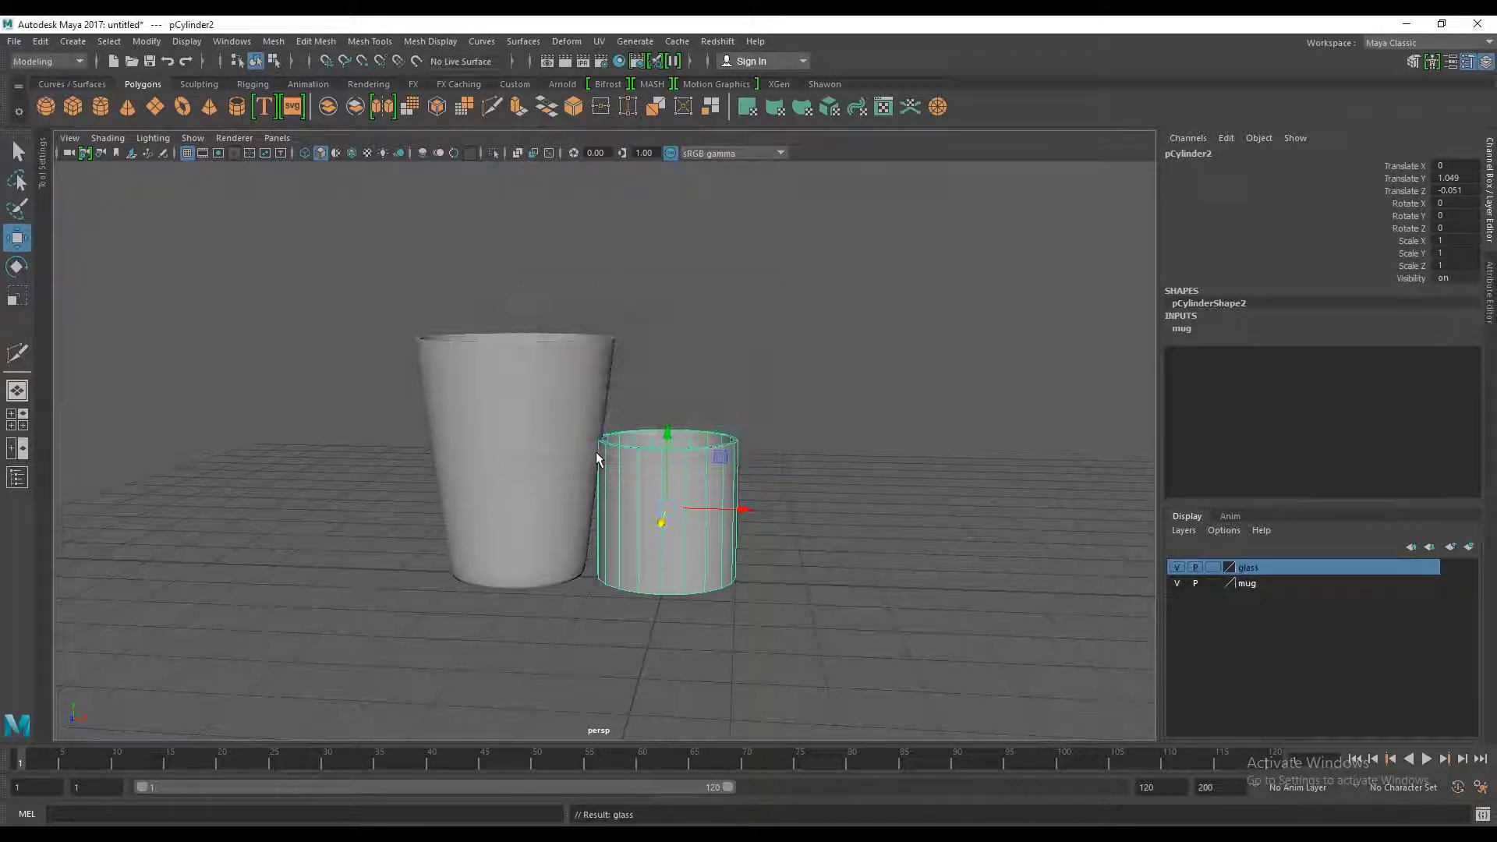
Step: Add the selected glass to the glass layer and hide that layer
{"action": "right_click", "coordinate": [1261, 566]}
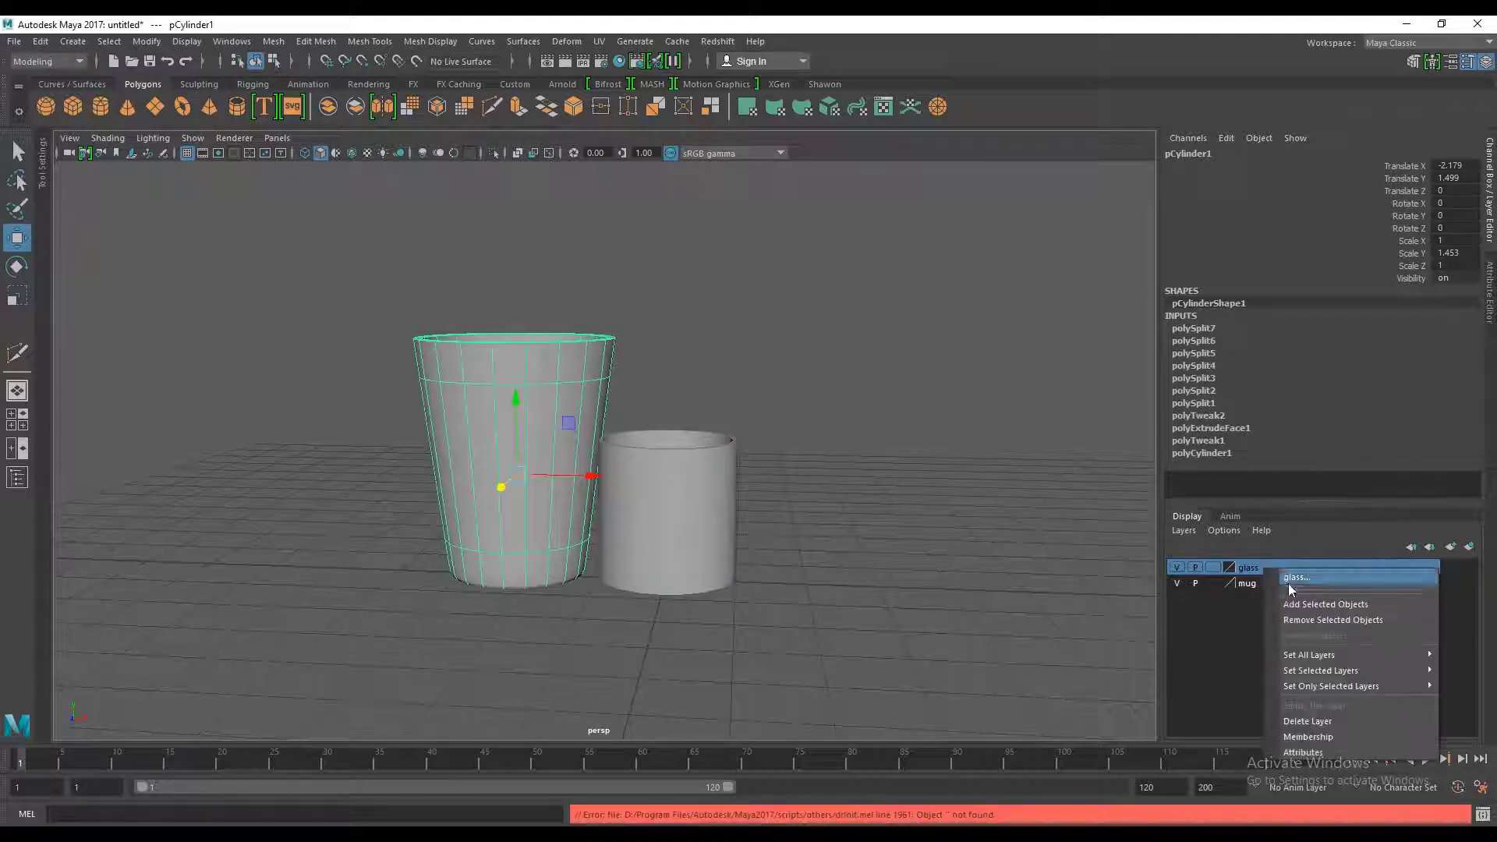
{"action": "left_click", "coordinate": [1309, 601]}
{"action": "left_click", "coordinate": [1176, 567]}
{"action": "left_click", "coordinate": [869, 419]}
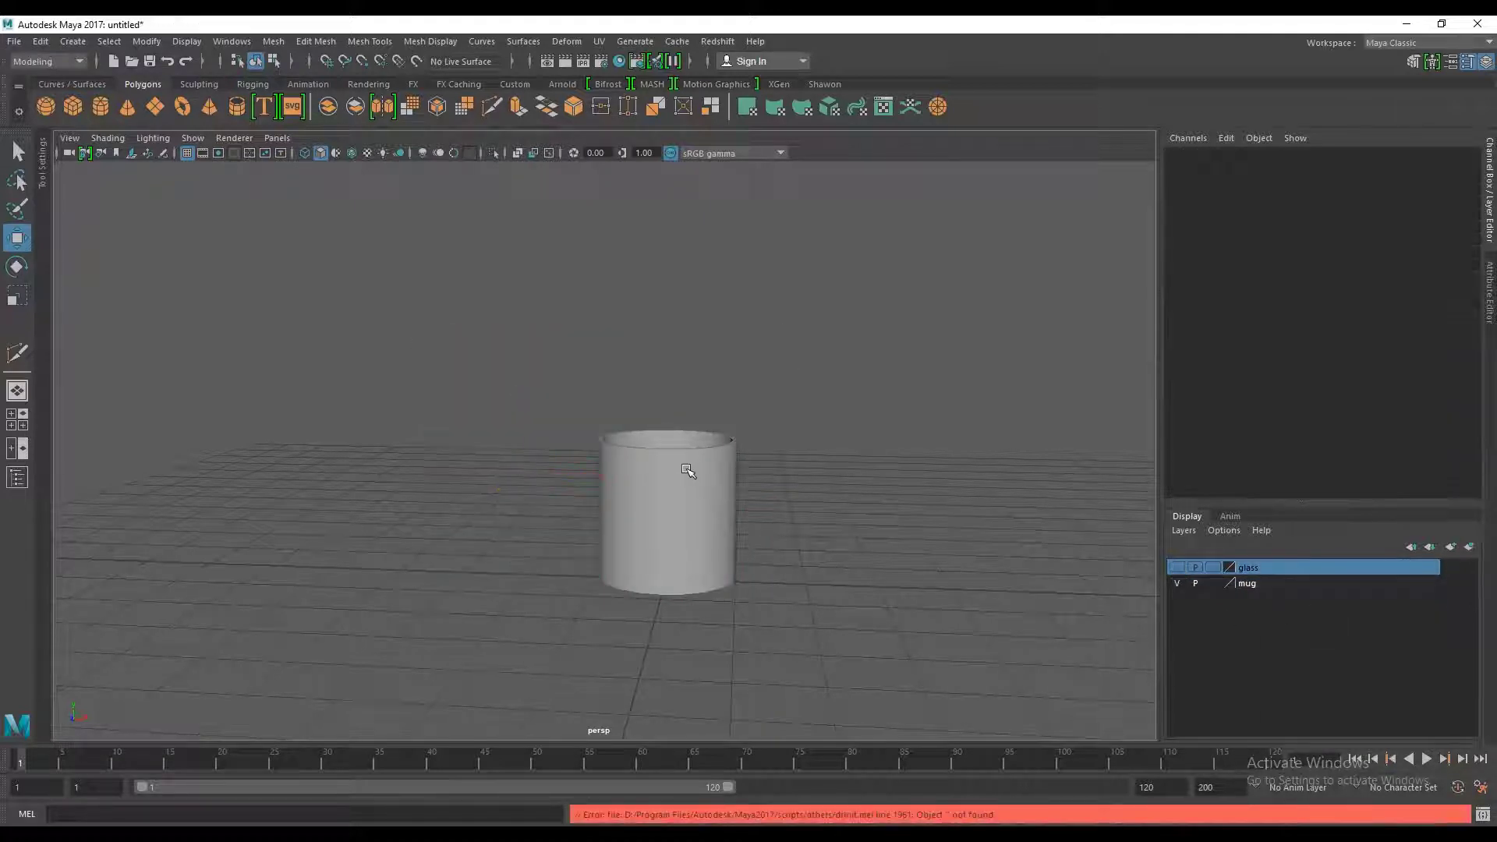
Step: Scale the mug up uniformly to 1.417
{"action": "left_click", "coordinate": [689, 472]}
{"action": "scroll", "coordinate": [690, 483], "scroll_direction": "up", "scroll_amount": 3}
{"action": "scroll", "coordinate": [708, 550], "scroll_direction": "up", "scroll_amount": 2}
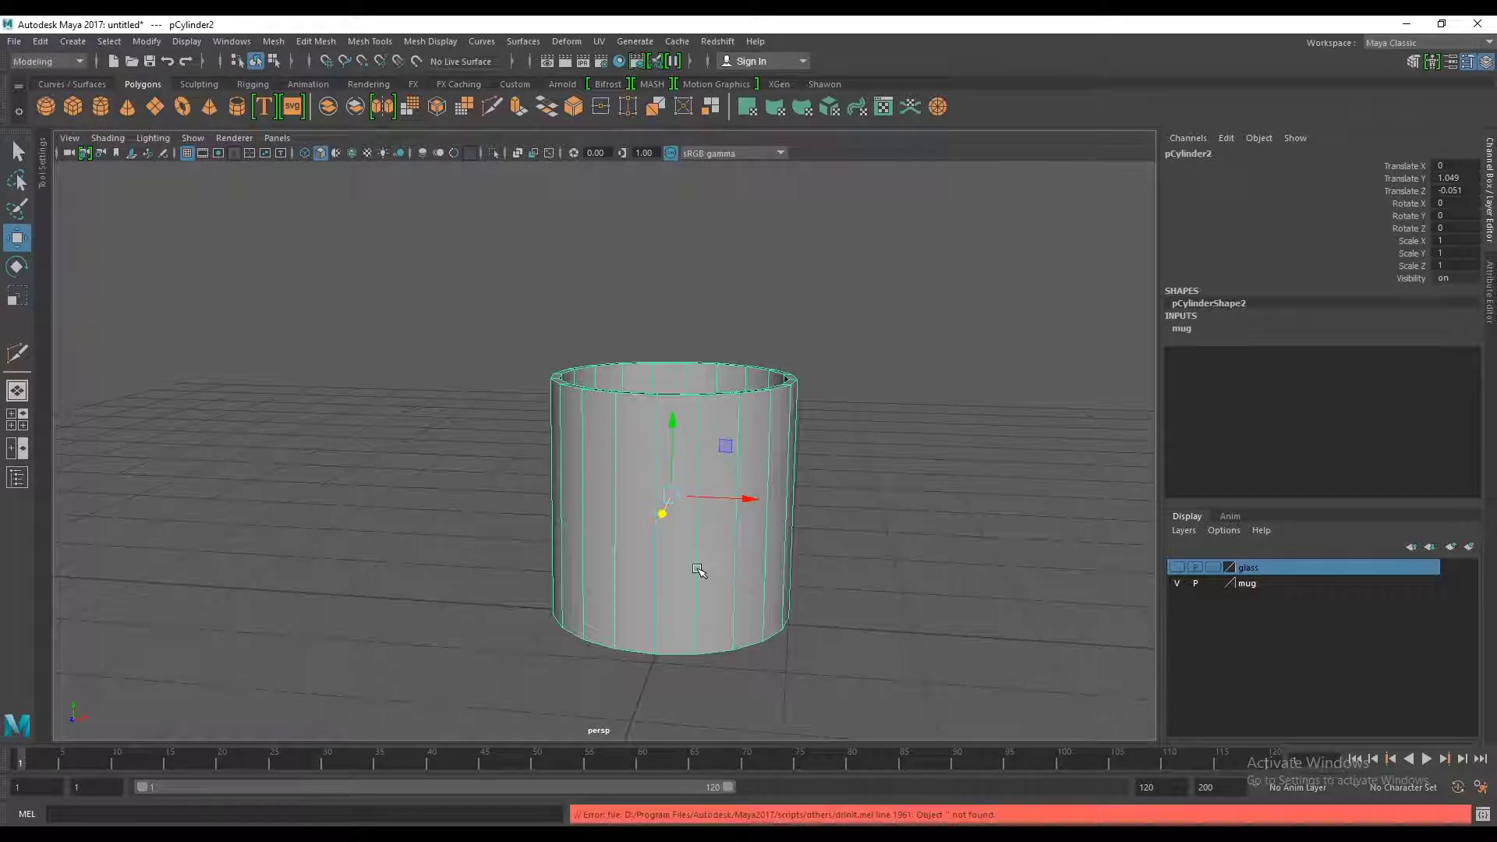
{"action": "left_click_drag", "start_coordinate": [671, 505], "coordinate": [705, 515]}
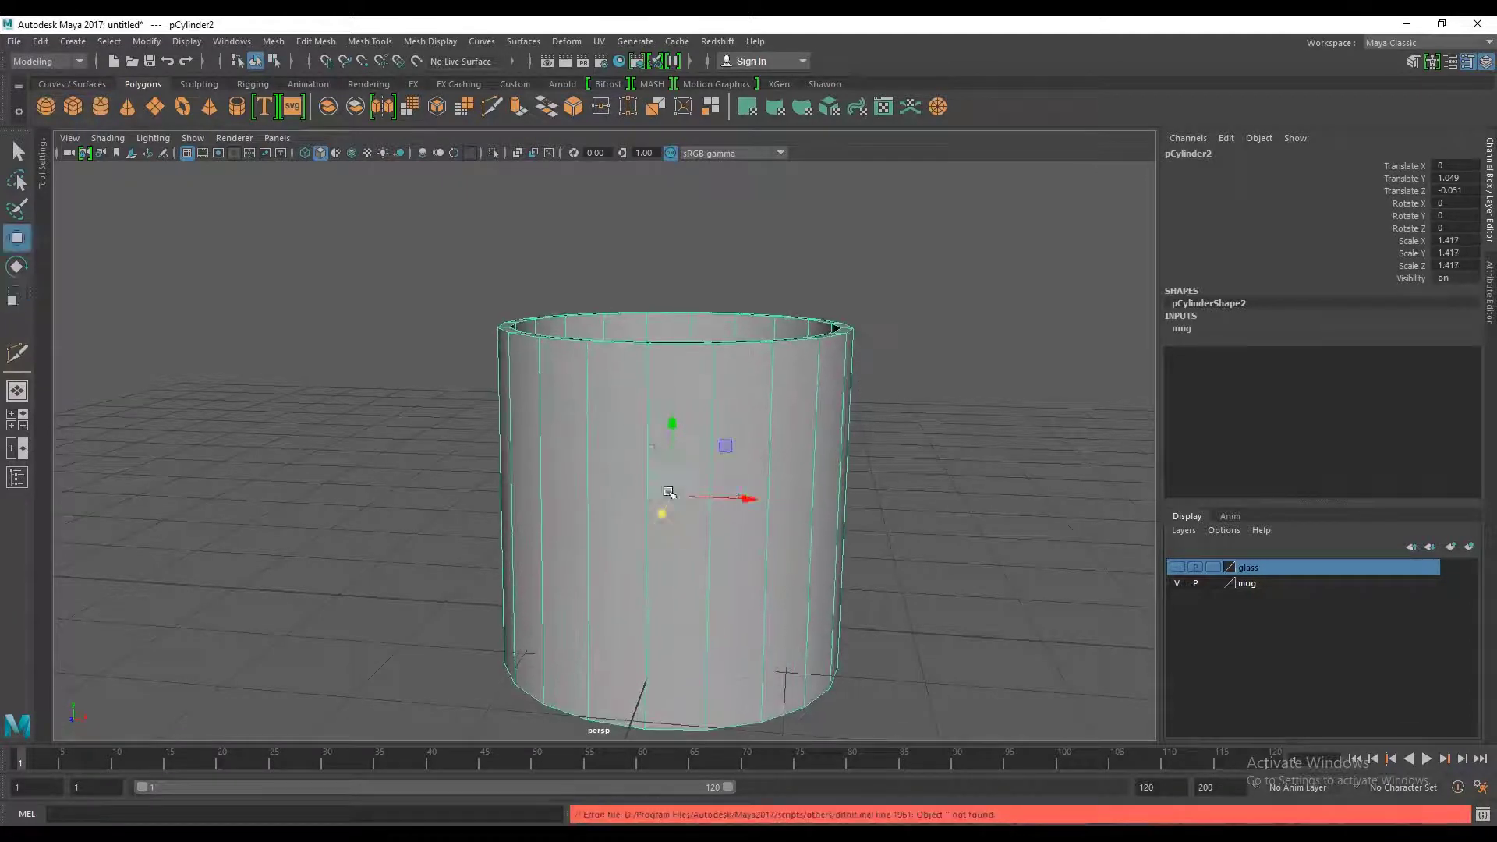
Step: Raise the mug to Translate Y 1.43 and reselect it from above
{"action": "key", "text": "w"}
{"action": "mouse_move", "coordinate": [668, 423]}
{"action": "left_mouse_down"}
{"action": "mouse_move", "coordinate": [670, 385]}
{"action": "mouse_move", "coordinate": [715, 510]}
{"action": "mouse_move", "coordinate": [816, 478]}
{"action": "left_mouse_up"}
{"action": "left_click", "coordinate": [816, 478]}
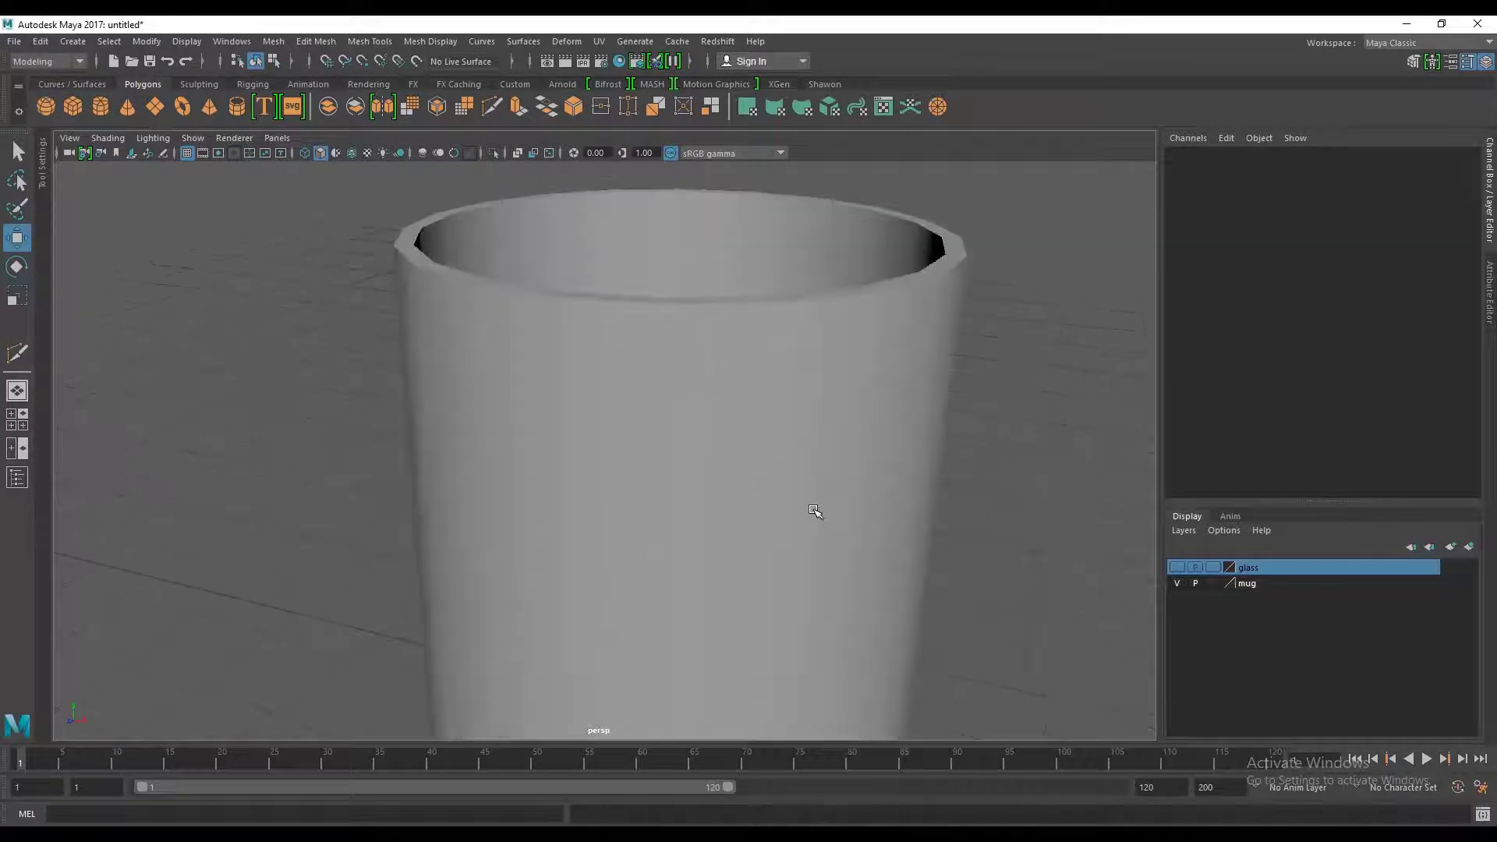
{"action": "scroll", "coordinate": [832, 486], "scroll_direction": "up", "scroll_amount": 3}
{"action": "scroll", "coordinate": [818, 499], "scroll_direction": "down", "scroll_amount": 3}
{"action": "mouse_move", "coordinate": [818, 499]}
{"action": "left_mouse_down", "text": "alt"}
{"action": "mouse_move", "coordinate": [648, 490]}
{"action": "mouse_move", "coordinate": [635, 518]}
{"action": "mouse_move", "coordinate": [608, 494]}
{"action": "mouse_move", "coordinate": [675, 459]}
{"action": "mouse_move", "coordinate": [701, 491]}
{"action": "mouse_move", "coordinate": [640, 515]}
{"action": "left_mouse_up", "text": "alt"}
{"action": "left_click", "coordinate": [648, 490]}
{"action": "scroll", "coordinate": [675, 459], "scroll_direction": "down", "scroll_amount": 3}
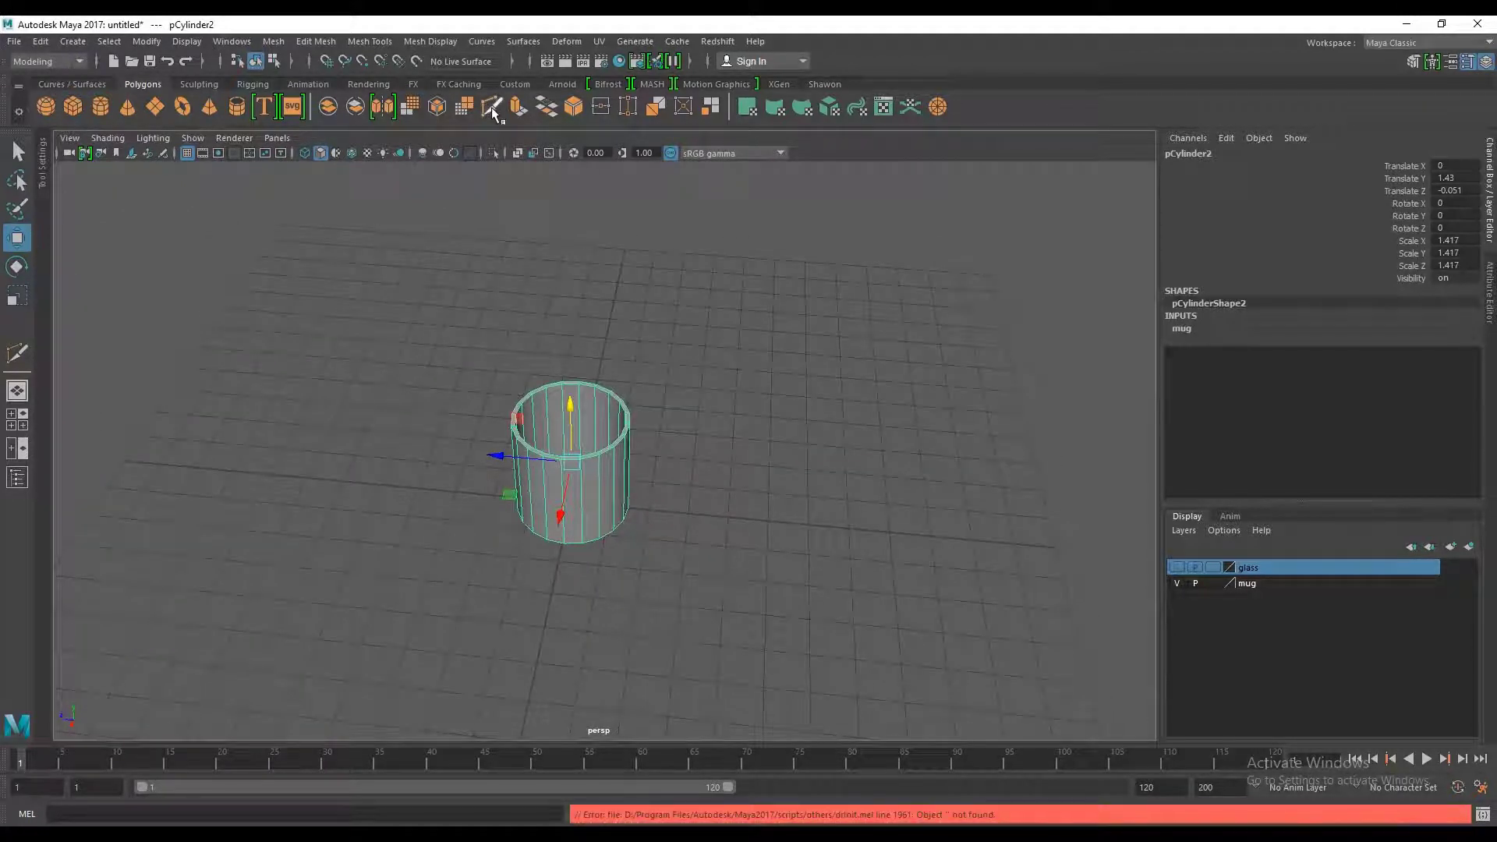
Step: Start Multi-Cut on the mug and switch to the side orthographic view
{"action": "left_click", "coordinate": [492, 112]}
{"action": "scroll", "coordinate": [573, 413], "scroll_direction": "up", "scroll_amount": 5}
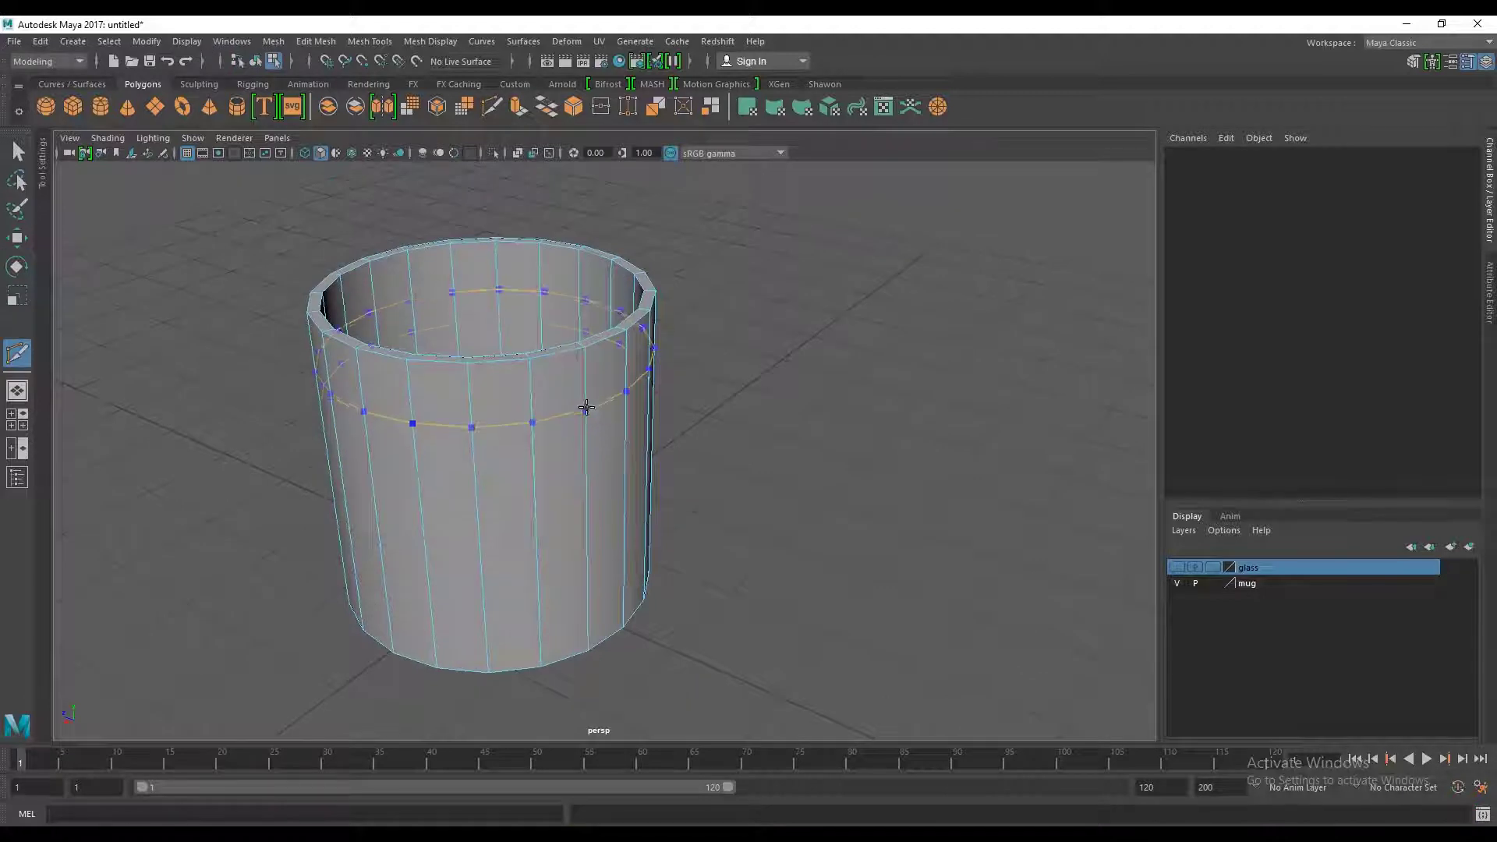
{"action": "key", "text": "space"}
{"action": "left_click_drag", "start_coordinate": [860, 530], "coordinate": [936, 555]}
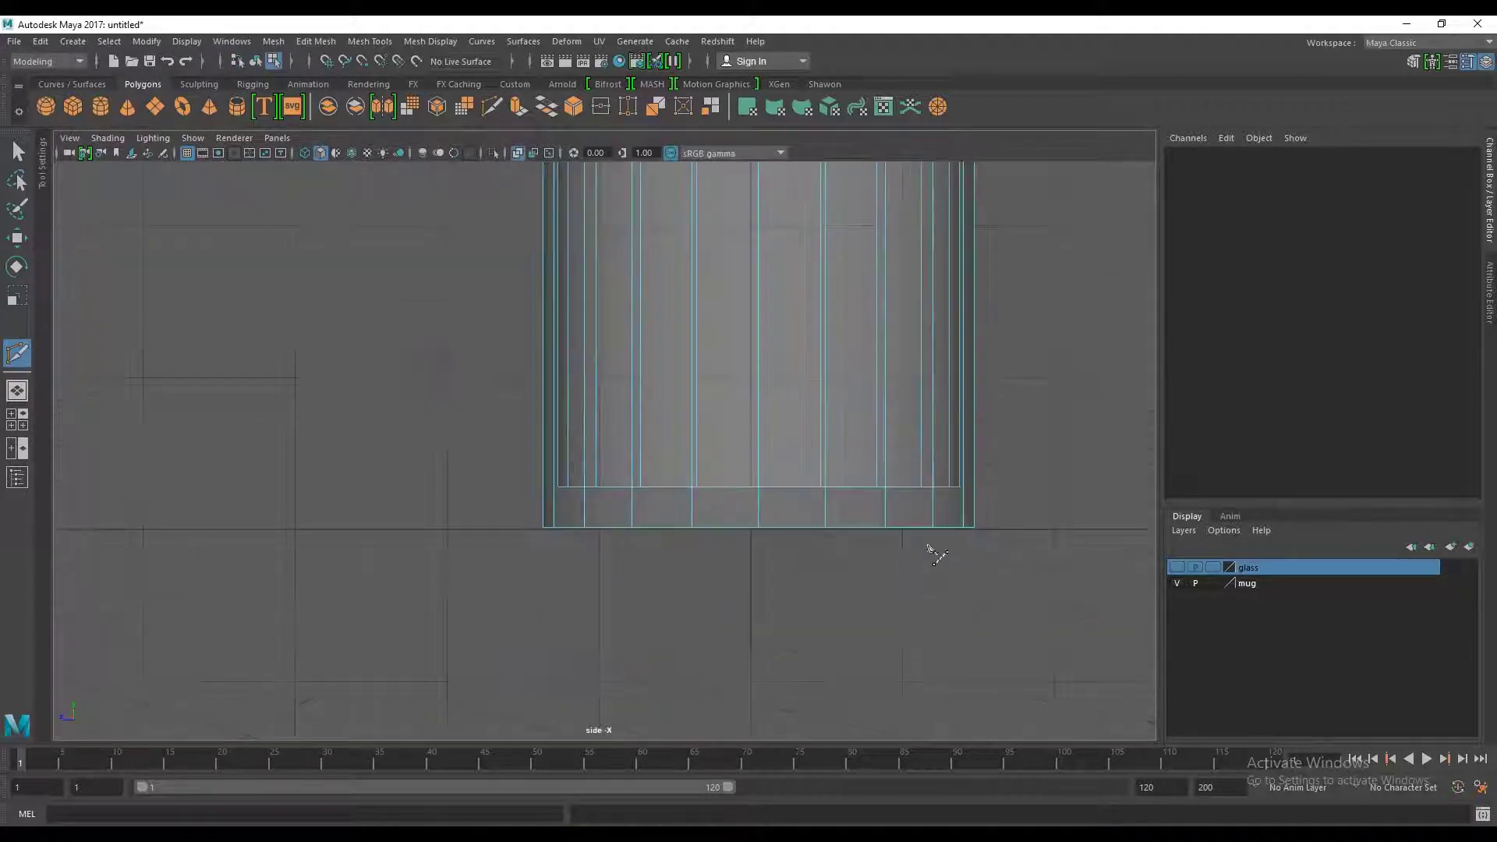
{"action": "scroll", "coordinate": [936, 555], "scroll_direction": "down", "scroll_amount": 3}
{"action": "scroll", "coordinate": [776, 508], "scroll_direction": "down", "scroll_amount": 3}
{"action": "scroll", "coordinate": [735, 484], "scroll_direction": "up", "scroll_amount": 2}
{"action": "scroll", "coordinate": [787, 430], "scroll_direction": "up", "scroll_amount": 2}
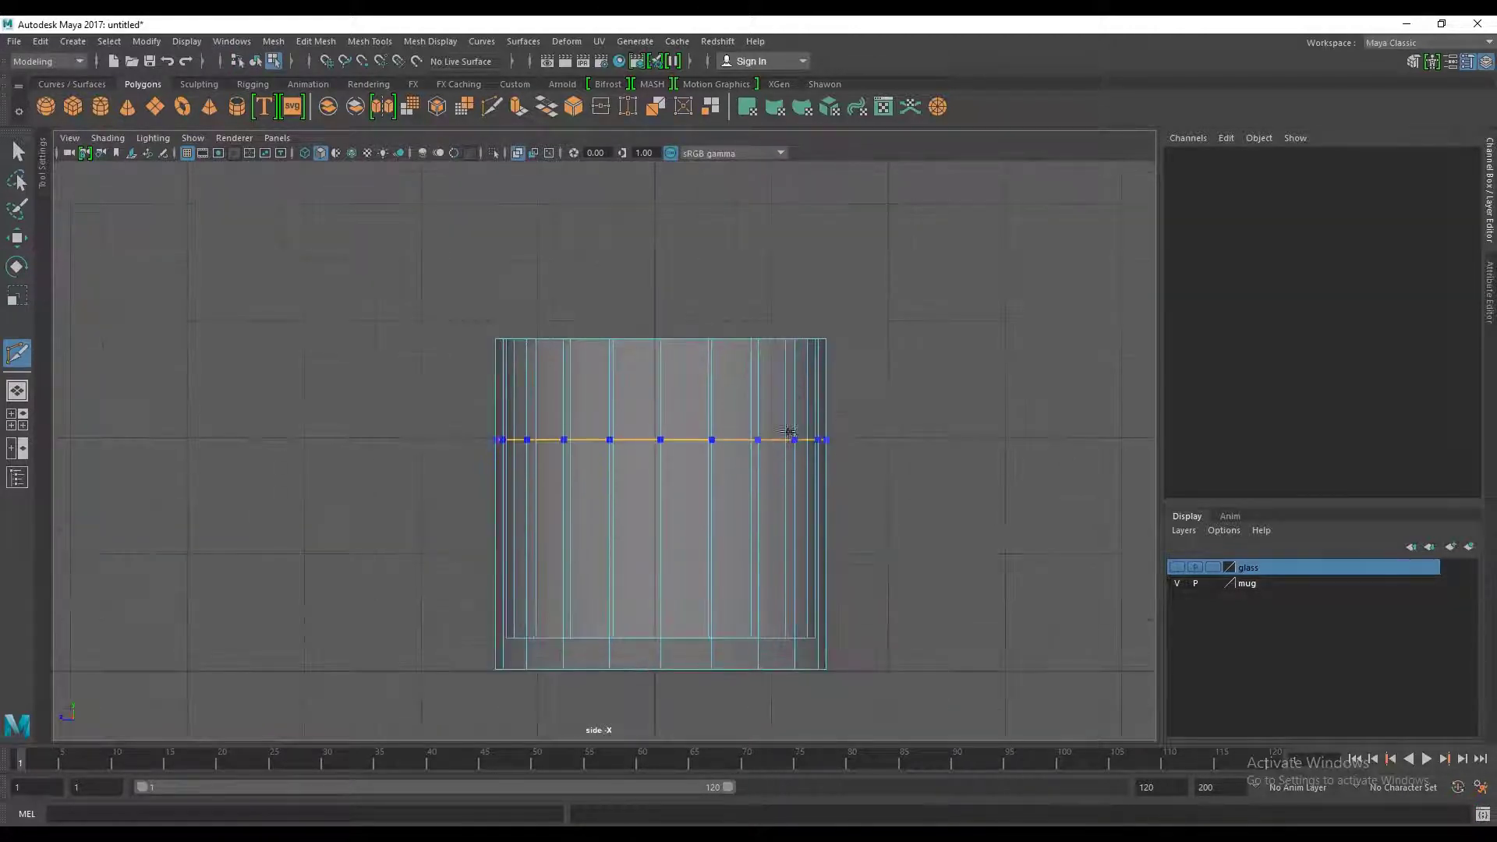
Step: Insert two edge loops near the rim and two near the base, then return to Object Mode
{"action": "left_click", "coordinate": [799, 407]}
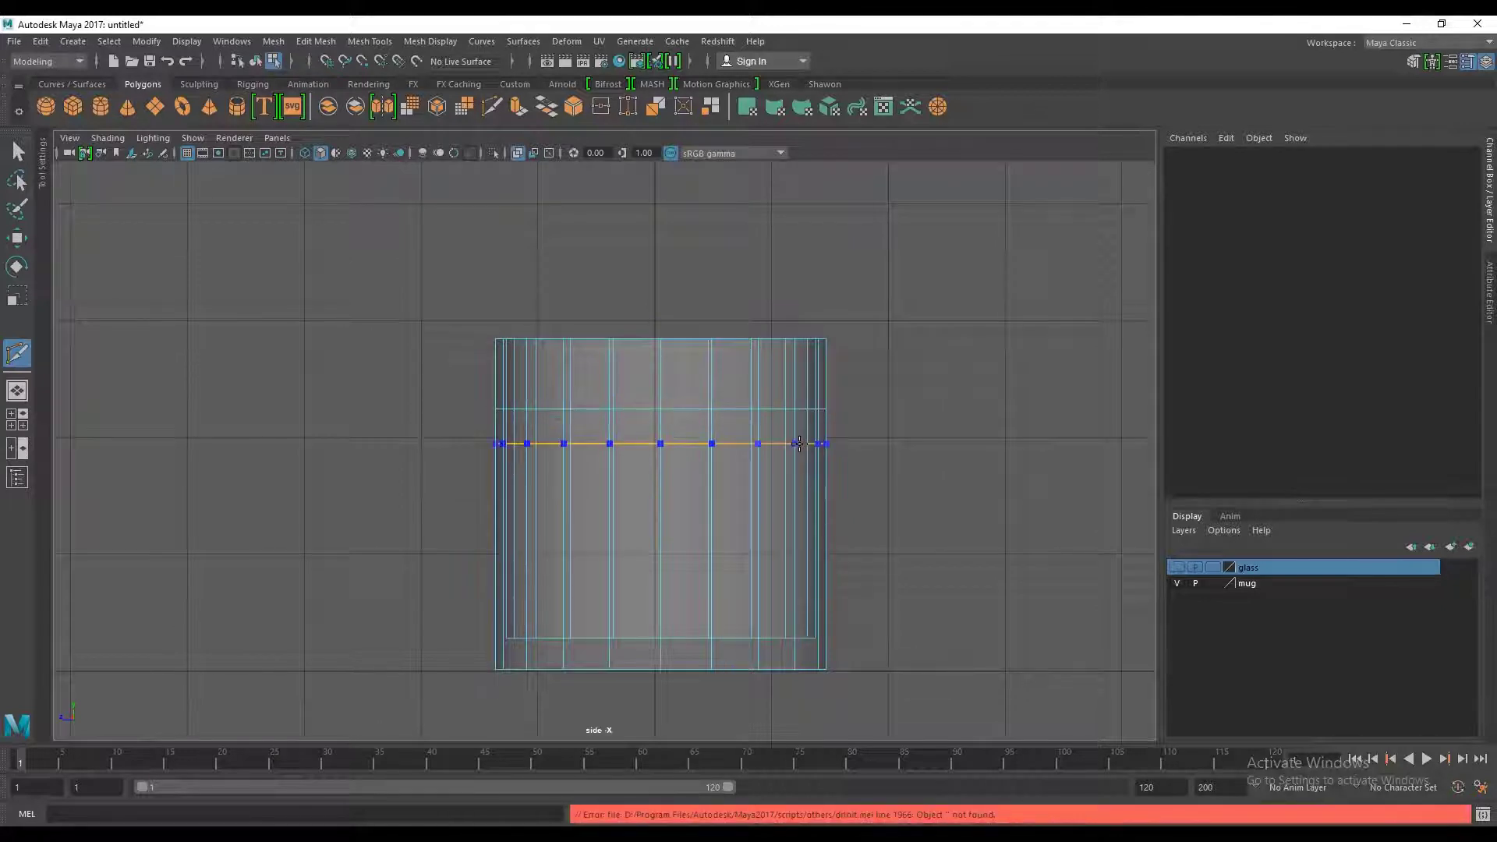
{"action": "left_click", "coordinate": [799, 444]}
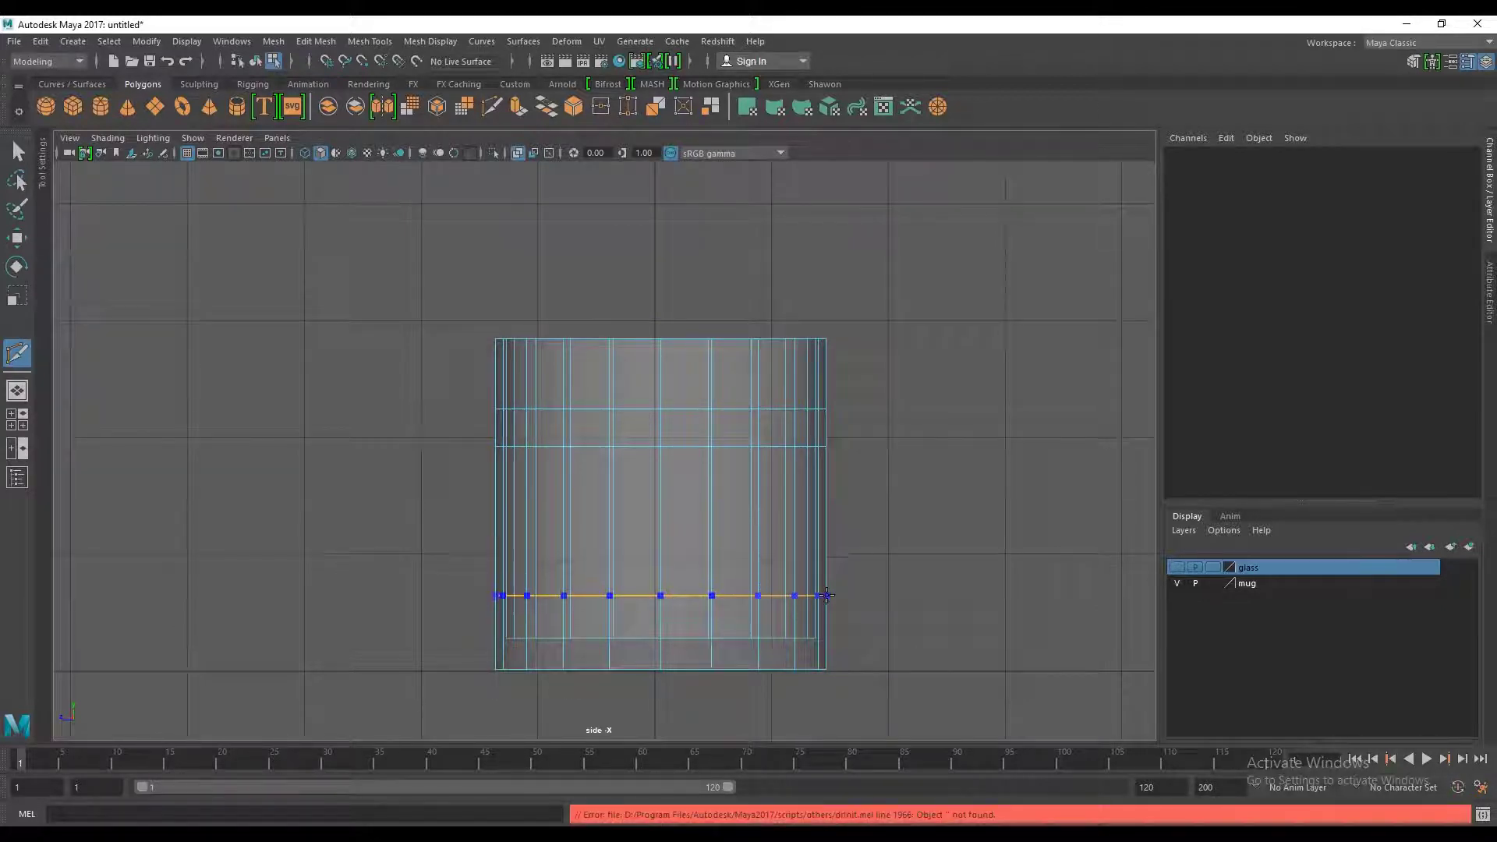
{"action": "left_click", "coordinate": [825, 601]}
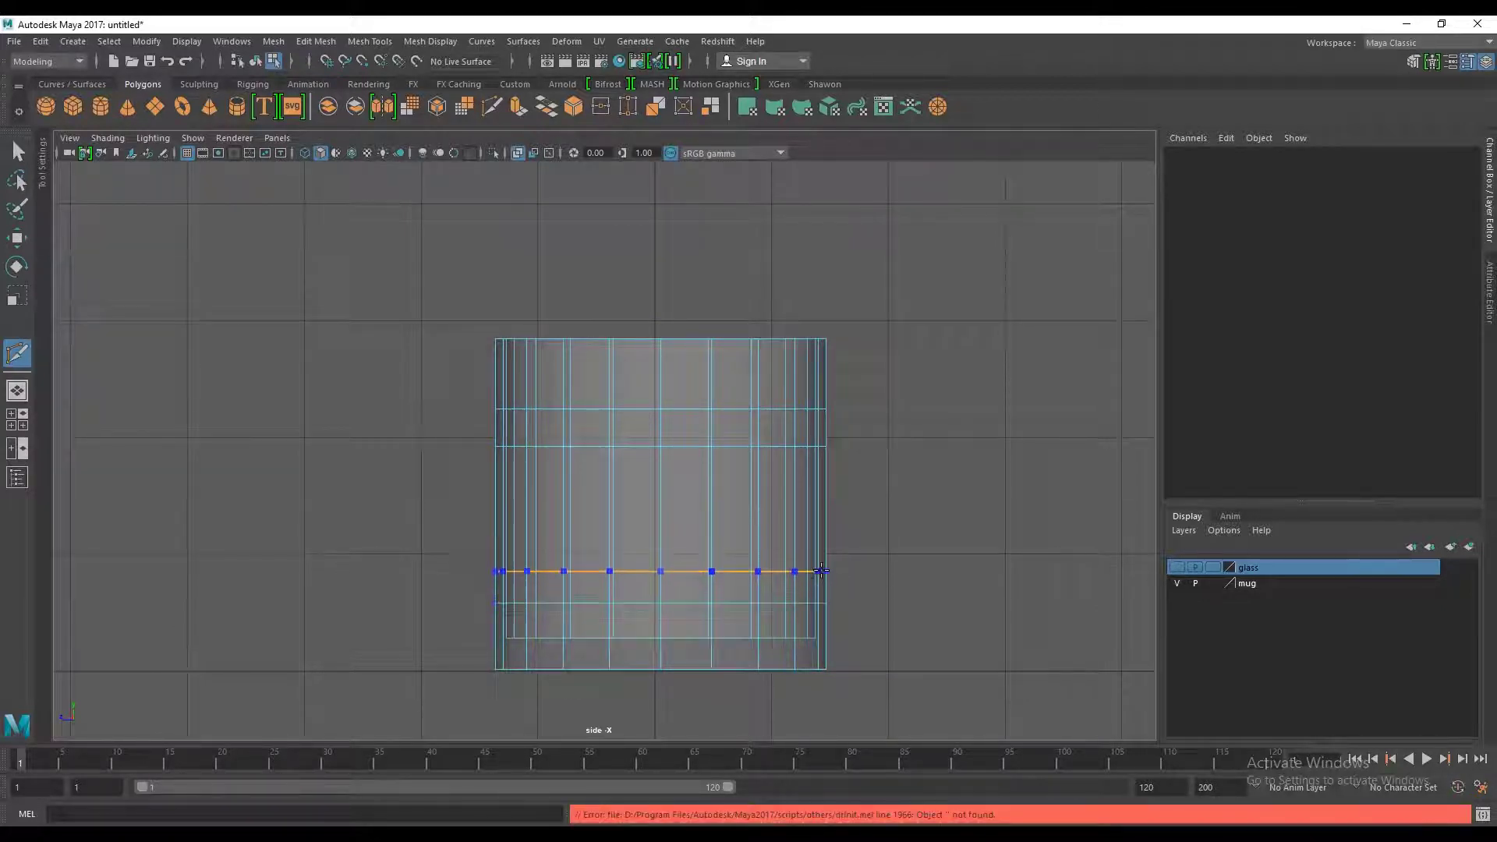
{"action": "left_click", "coordinate": [821, 568]}
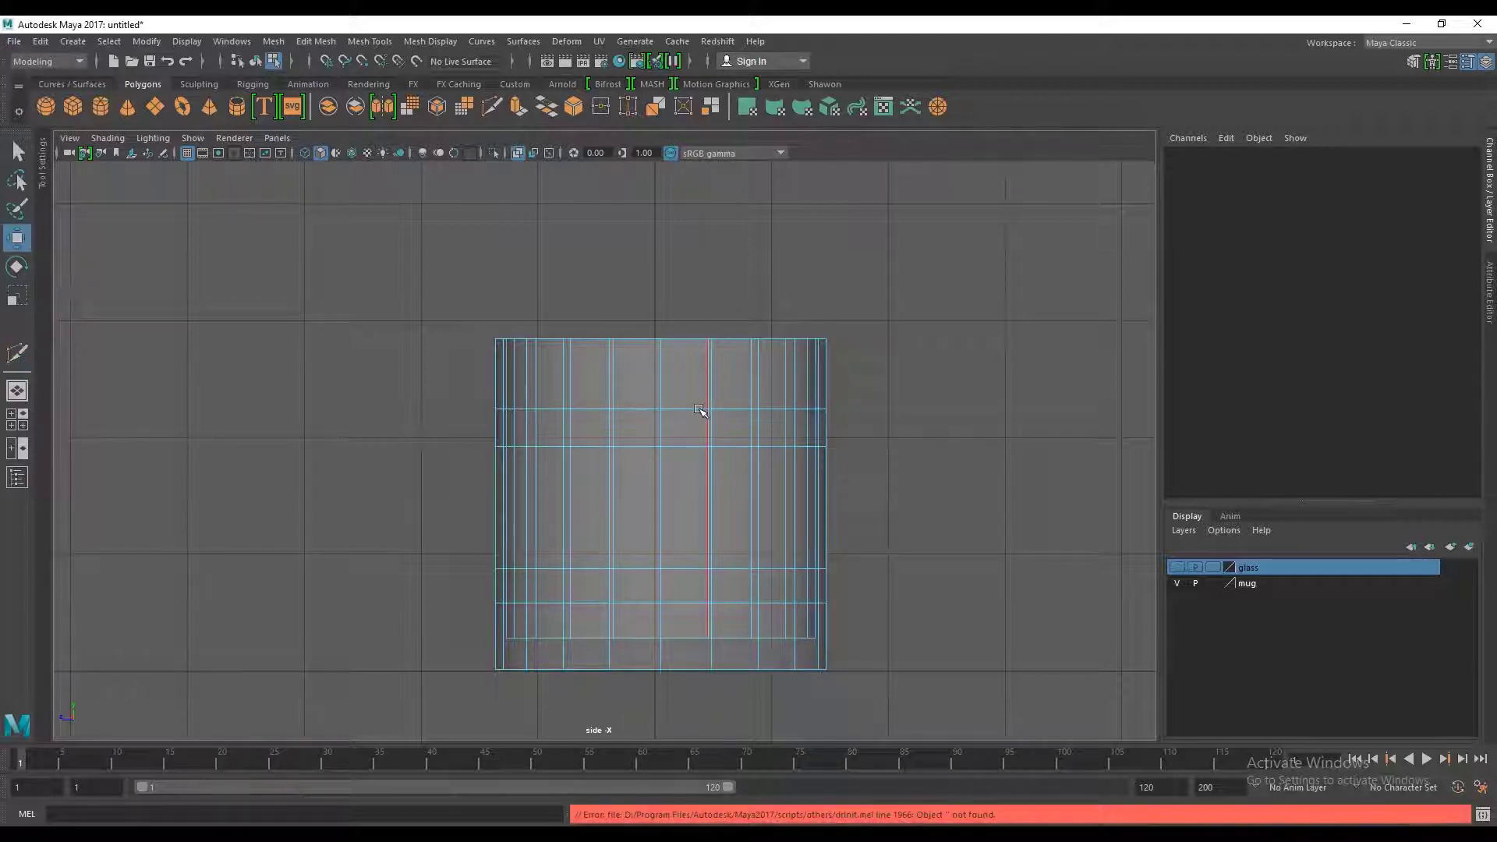
{"action": "right_click_drag", "start_coordinate": [699, 405], "coordinate": [771, 368]}
Step: Stretch the mug taller in Y and lift it slightly
{"action": "key", "text": "r"}
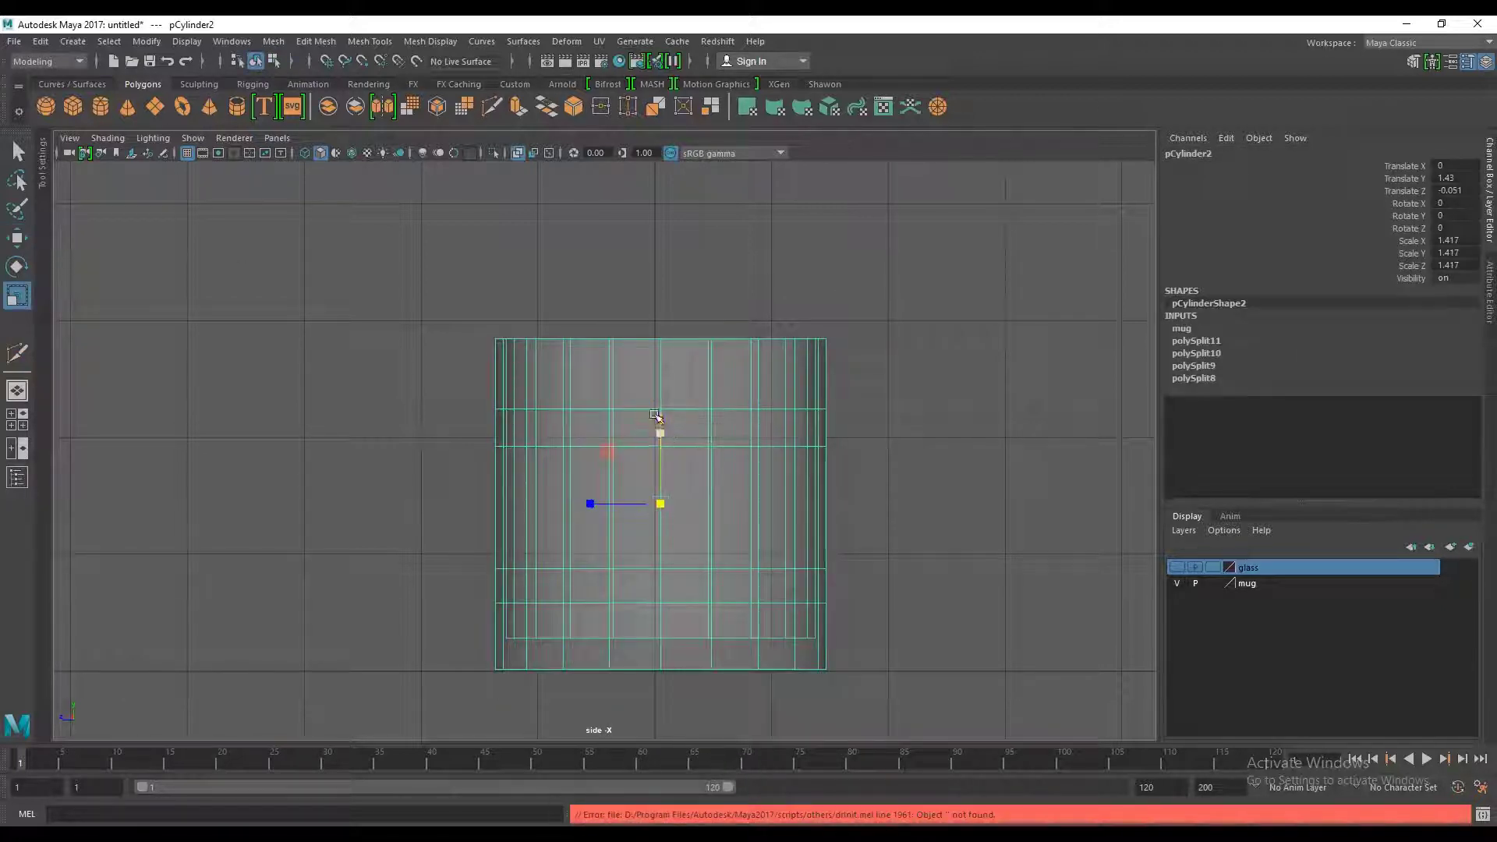
{"action": "mouse_move", "coordinate": [658, 428]}
{"action": "left_mouse_down"}
{"action": "mouse_move", "coordinate": [661, 409]}
{"action": "mouse_move", "coordinate": [811, 395]}
{"action": "mouse_move", "coordinate": [749, 408]}
{"action": "mouse_move", "coordinate": [770, 462]}
{"action": "mouse_move", "coordinate": [903, 458]}
{"action": "mouse_move", "coordinate": [749, 434]}
{"action": "left_mouse_up"}
{"action": "key", "text": "w"}
Step: Return to the perspective view of the mug's side and switch to Face mode
{"action": "key", "text": "space"}
{"action": "key", "text": "space"}
{"action": "scroll", "coordinate": [669, 478], "scroll_direction": "up", "scroll_amount": 3}
{"action": "left_click_drag", "start_coordinate": [668, 477], "coordinate": [712, 457], "text": "alt"}
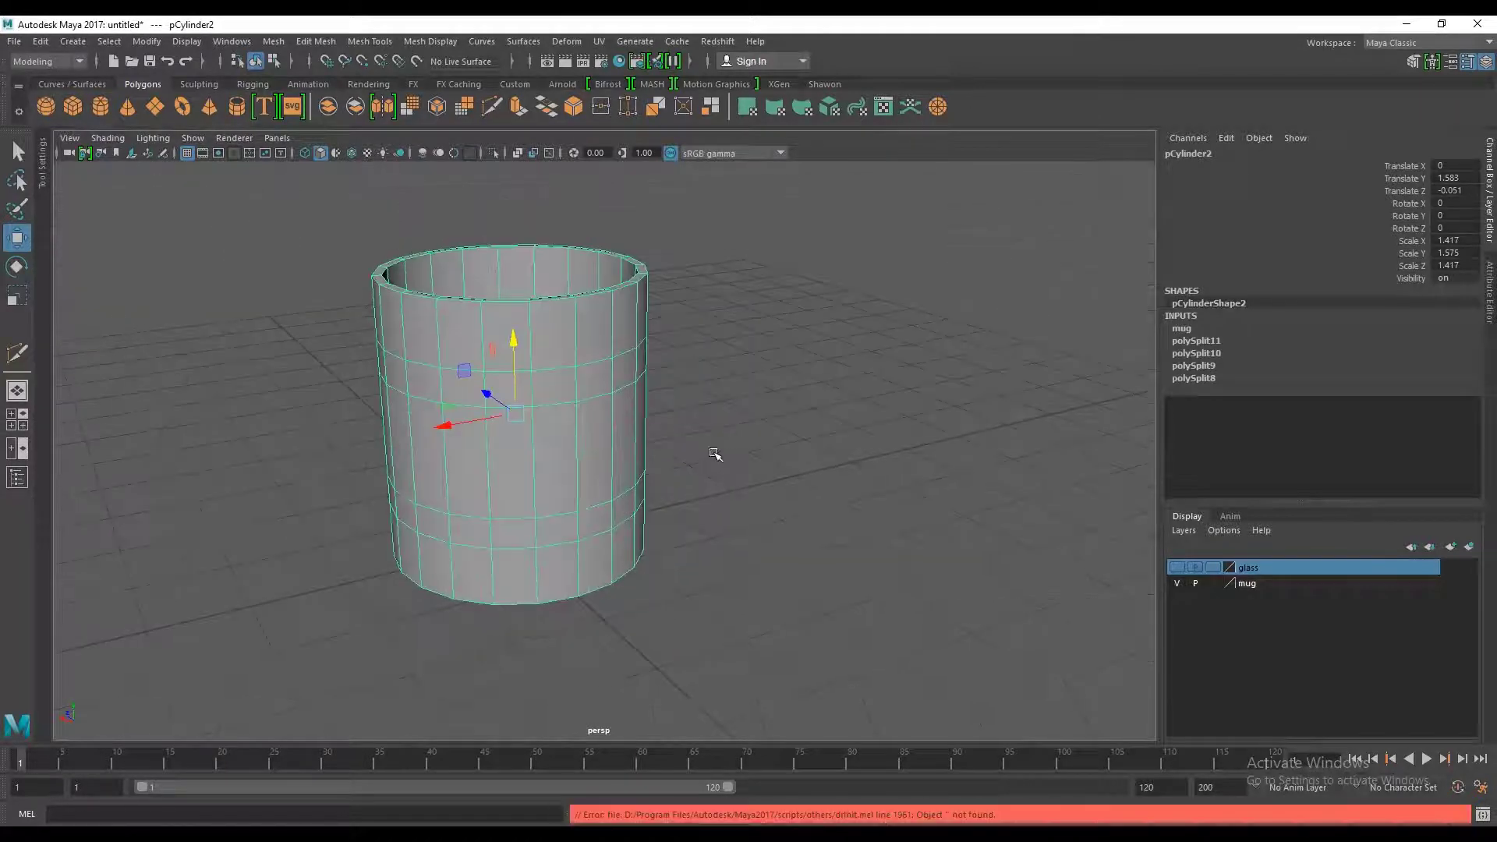
{"action": "scroll", "coordinate": [759, 494], "scroll_direction": "down", "scroll_amount": 3}
{"action": "scroll", "coordinate": [757, 503], "scroll_direction": "up", "scroll_amount": 4}
{"action": "mouse_move", "coordinate": [757, 504]}
{"action": "left_mouse_down", "text": "alt"}
{"action": "mouse_move", "coordinate": [658, 464]}
{"action": "mouse_move", "coordinate": [724, 392]}
{"action": "left_mouse_up", "text": "alt"}
{"action": "scroll", "coordinate": [658, 451], "scroll_direction": "up", "scroll_amount": 3}
{"action": "scroll", "coordinate": [688, 488], "scroll_direction": "down", "scroll_amount": 3}
{"action": "scroll", "coordinate": [725, 391], "scroll_direction": "down", "scroll_amount": 2}
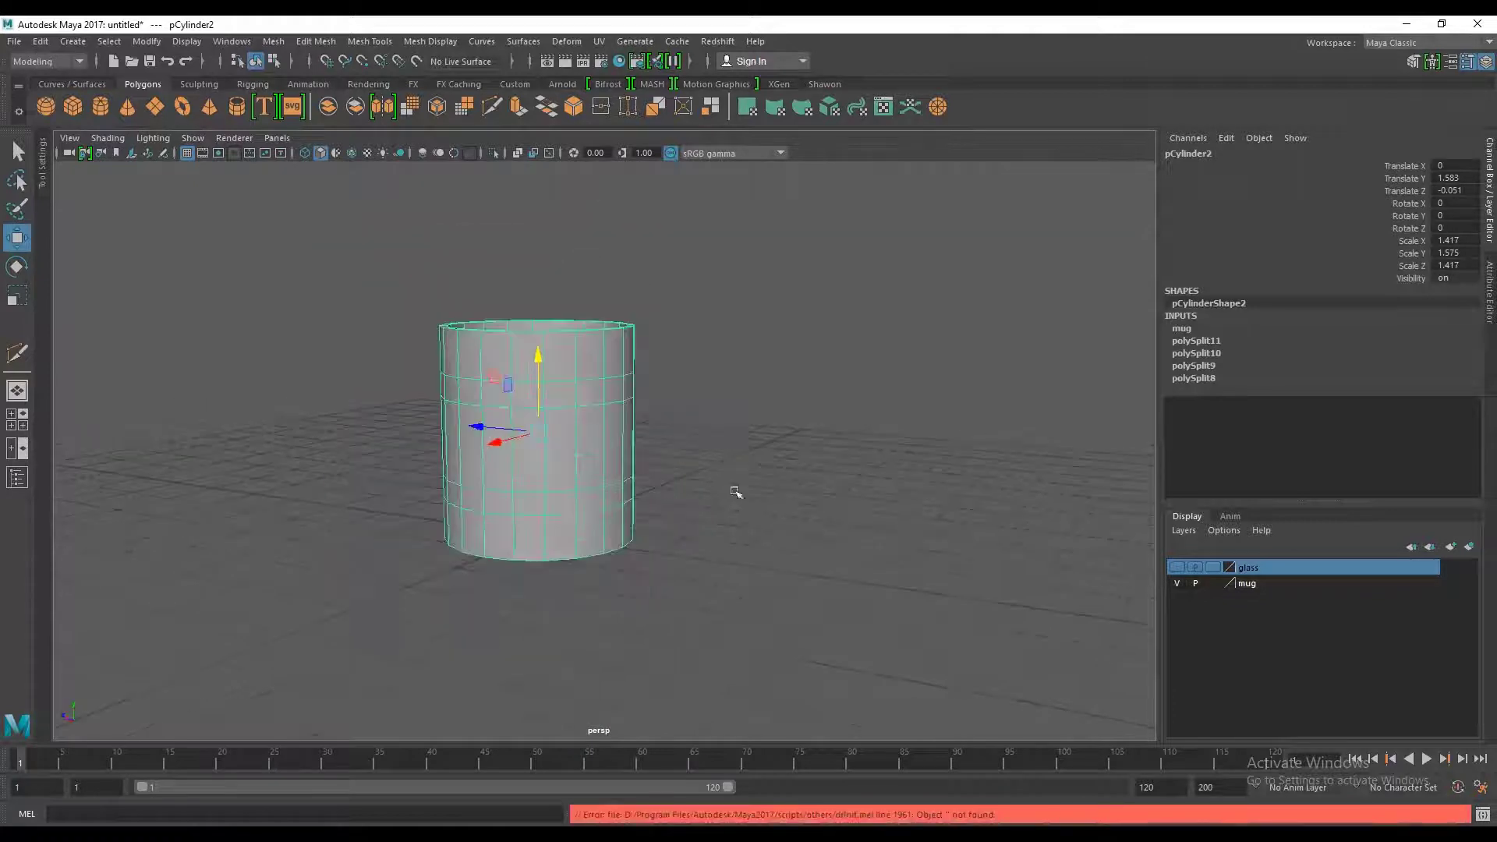
{"action": "mouse_move", "coordinate": [732, 495]}
{"action": "left_mouse_down", "text": "alt"}
{"action": "mouse_move", "coordinate": [741, 574]}
{"action": "mouse_move", "coordinate": [632, 524]}
{"action": "left_mouse_up", "text": "alt"}
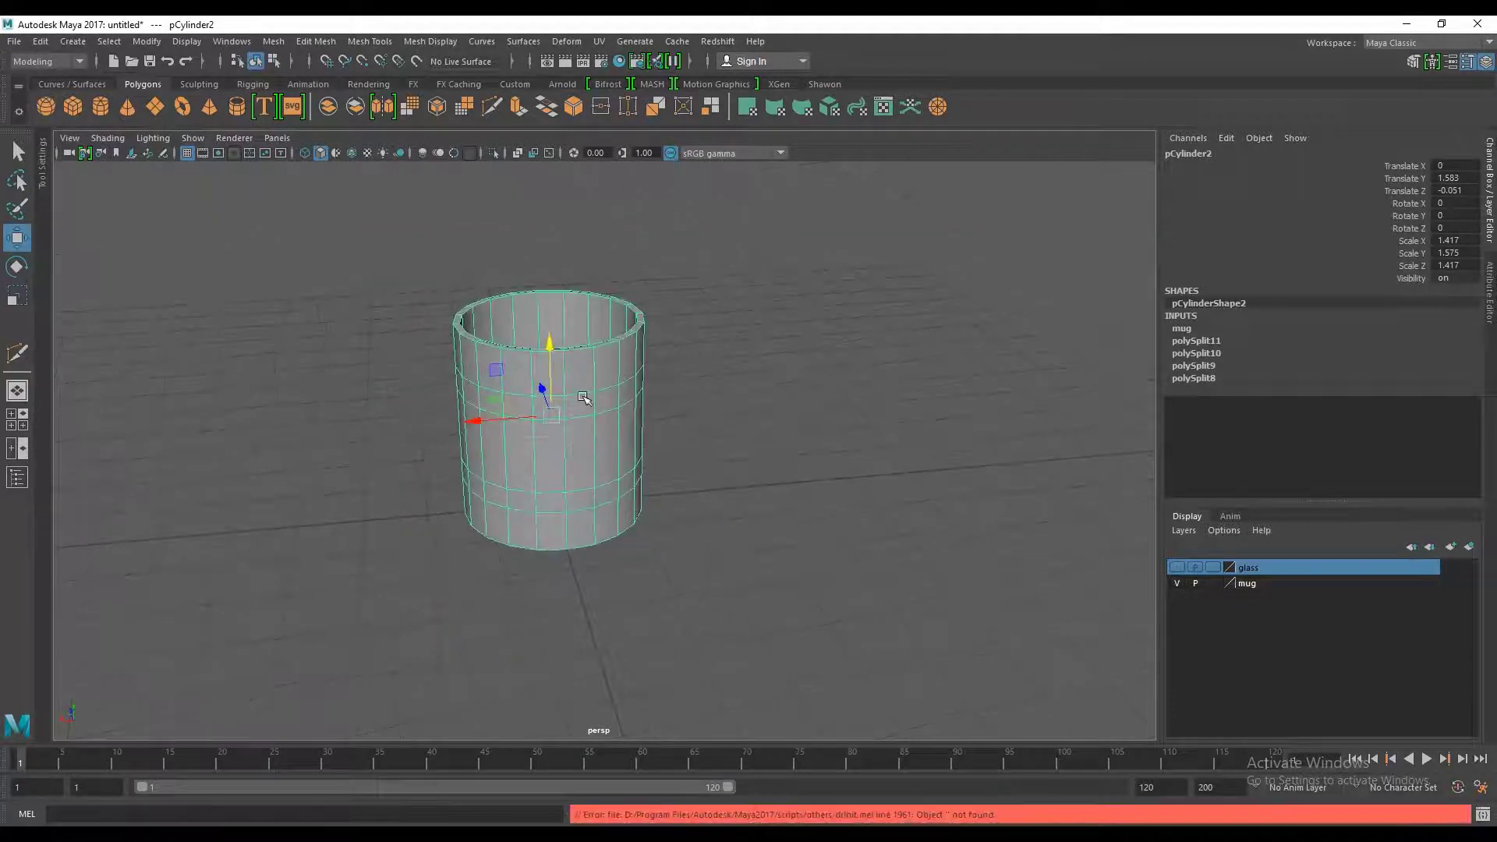
{"action": "right_click_drag", "start_coordinate": [582, 398], "coordinate": [589, 443]}
Step: Select side faces on the mug's upper and lower bands
{"action": "scroll", "coordinate": [600, 441], "scroll_direction": "up", "scroll_amount": 3}
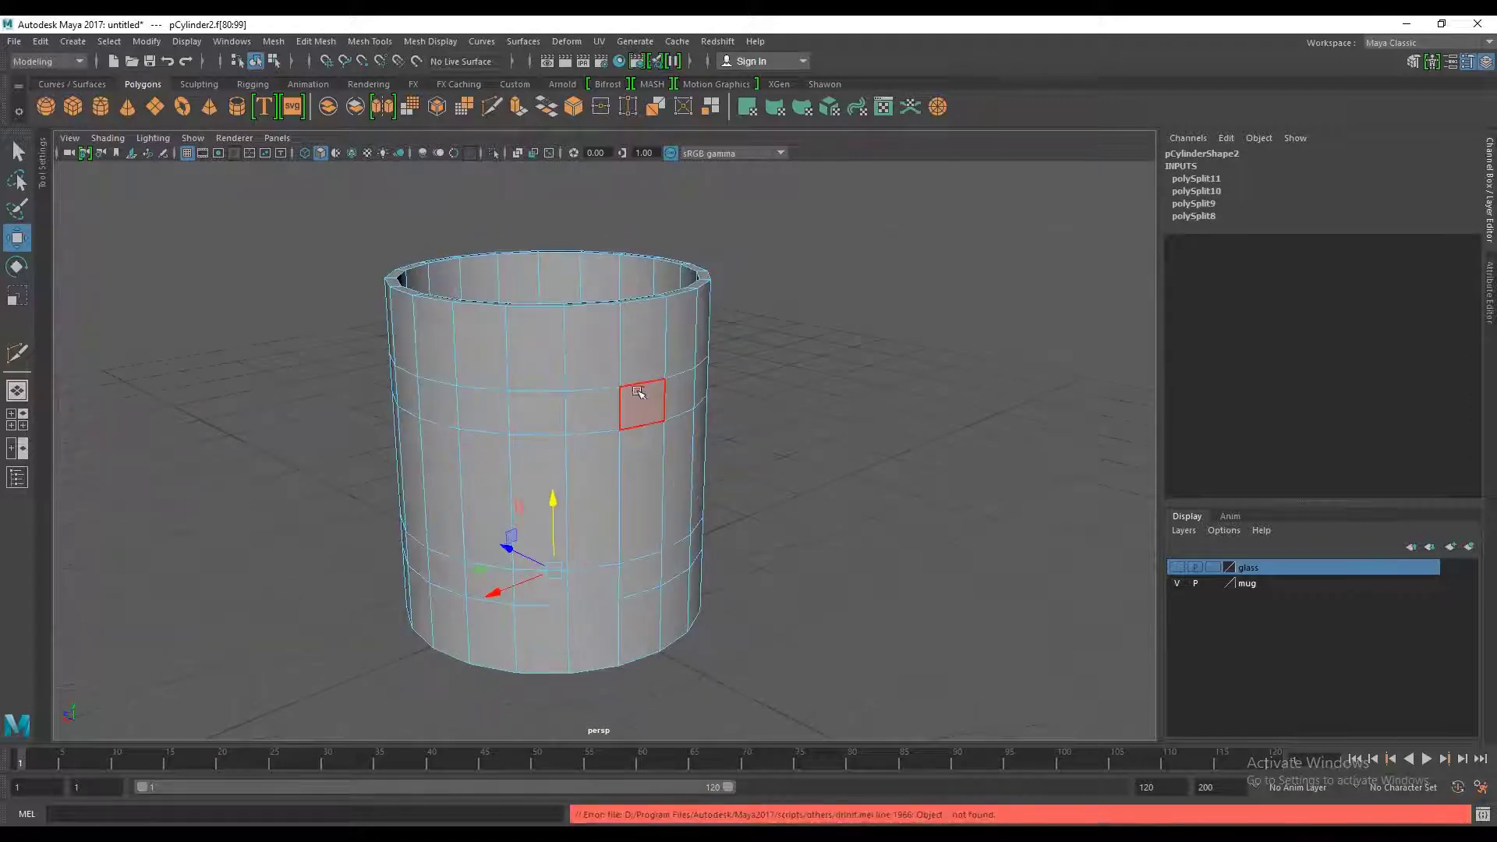
{"action": "left_click", "coordinate": [637, 392]}
{"action": "left_click", "coordinate": [675, 483], "text": "shift"}
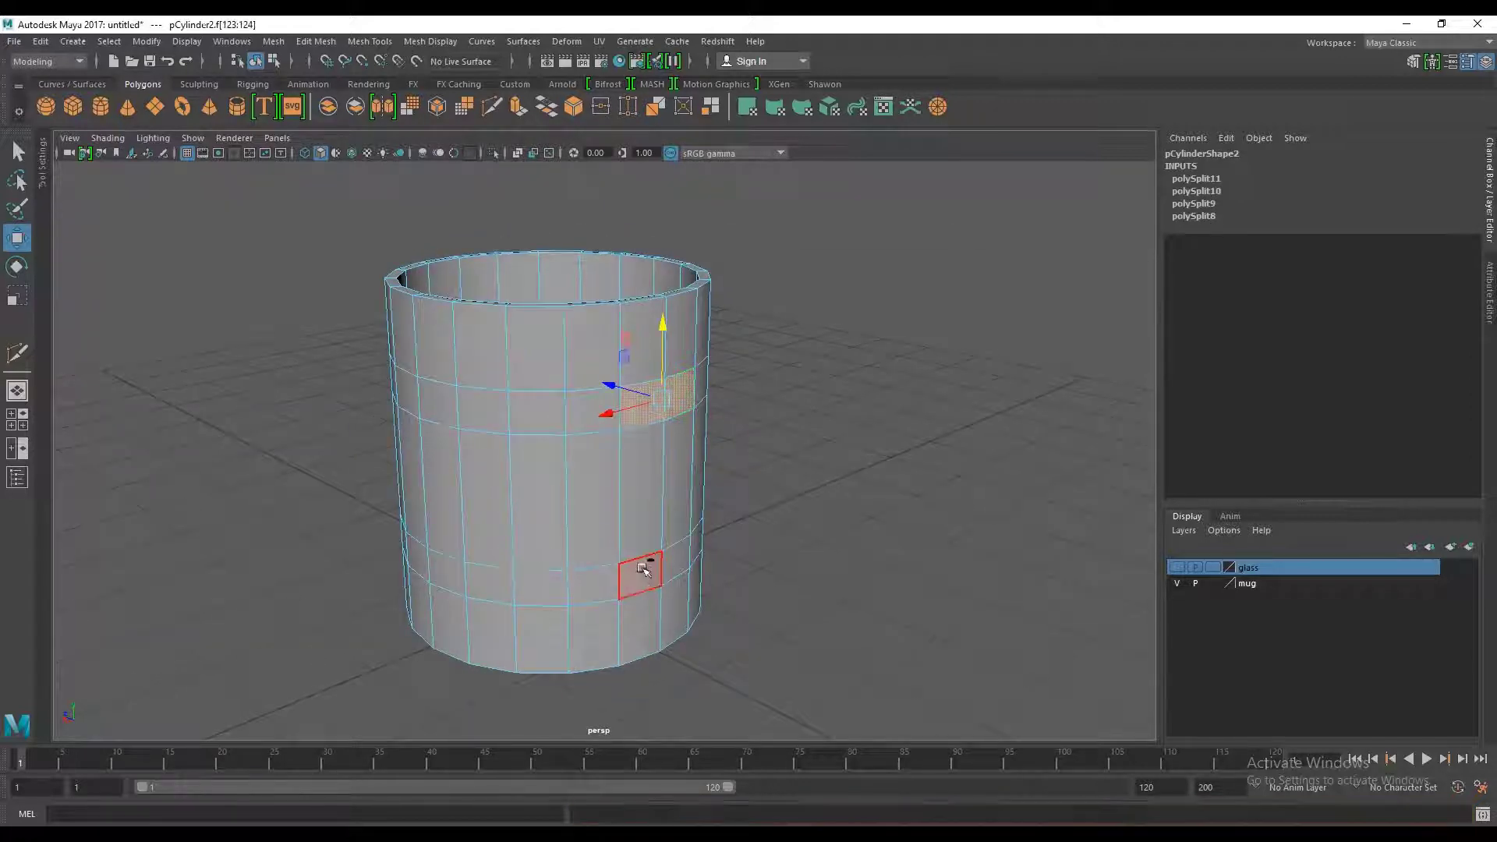
{"action": "left_click", "coordinate": [681, 554], "text": "shift"}
{"action": "mouse_move", "coordinate": [682, 558]}
{"action": "left_mouse_down", "text": "alt"}
{"action": "mouse_move", "coordinate": [615, 598]}
{"action": "mouse_move", "coordinate": [685, 511]}
{"action": "left_mouse_up", "text": "alt"}
{"action": "scroll", "coordinate": [694, 518], "scroll_direction": "up", "scroll_amount": 3}
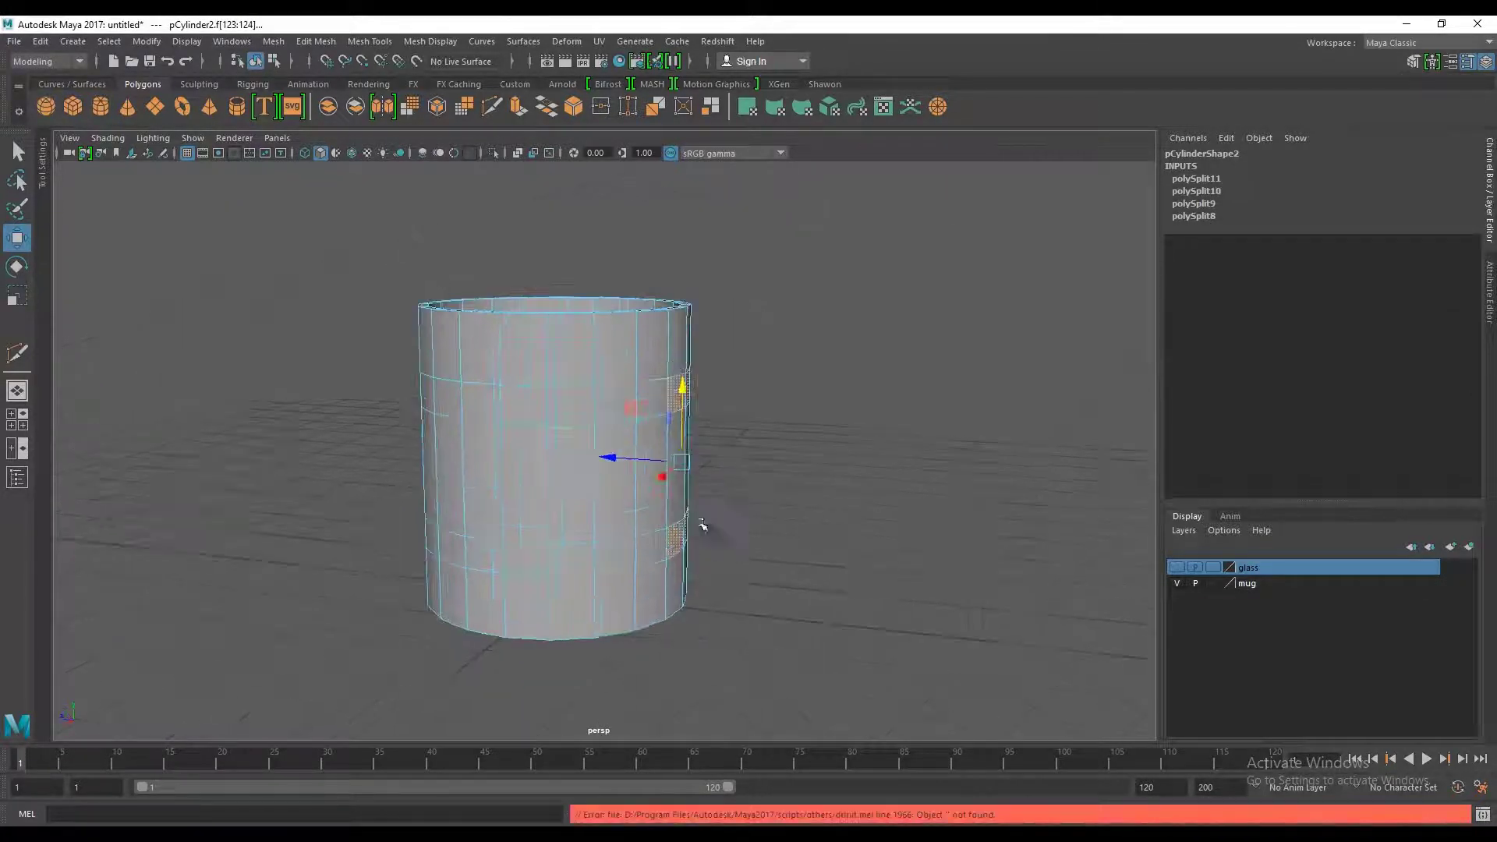
{"action": "scroll", "coordinate": [813, 423], "scroll_direction": "up", "scroll_amount": 2}
{"action": "left_click_drag", "start_coordinate": [805, 481], "coordinate": [735, 484], "text": "alt"}
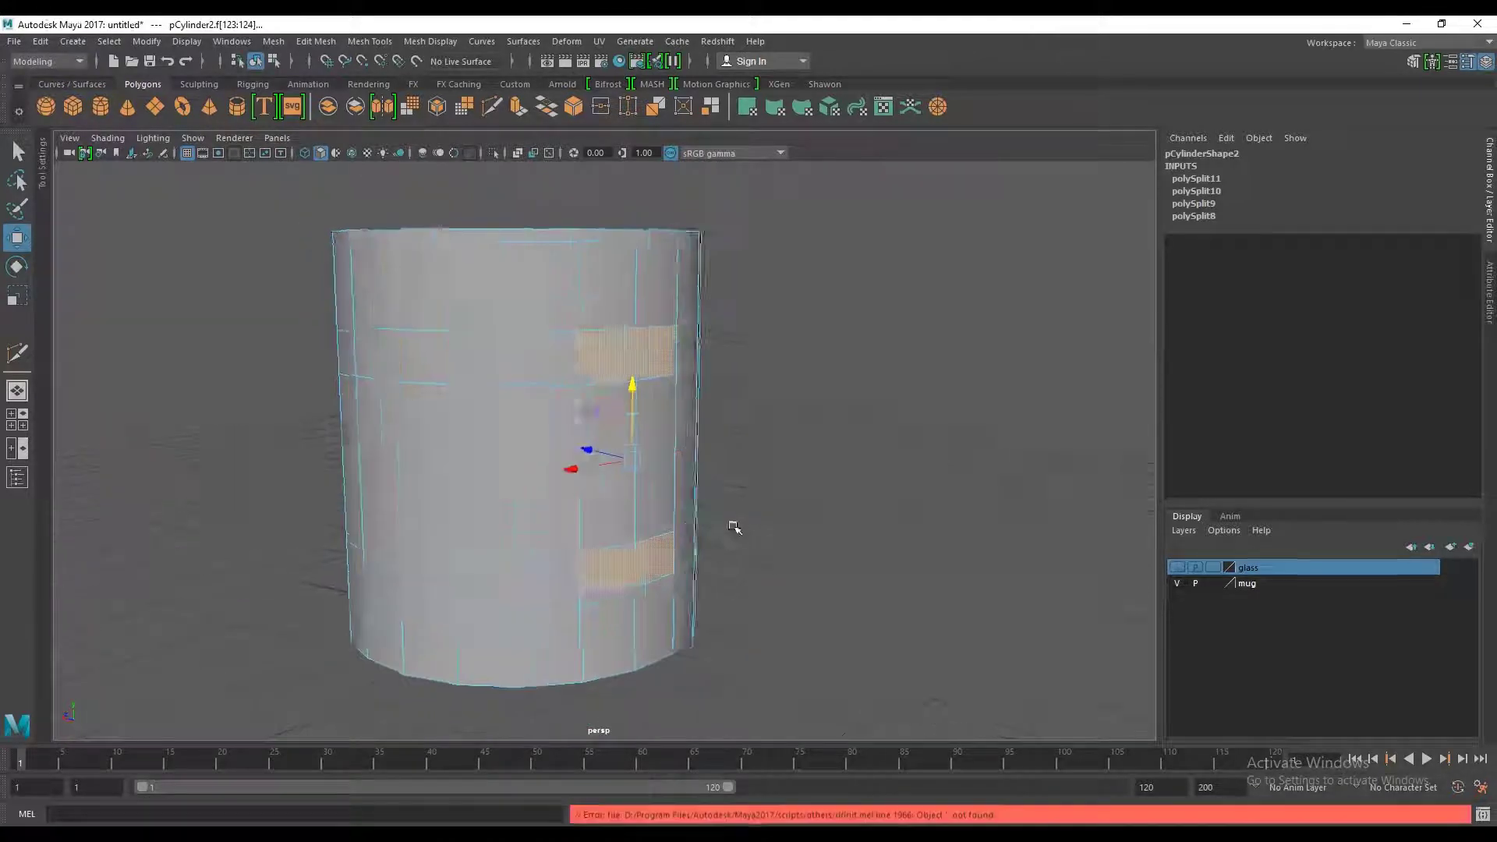
{"action": "scroll", "coordinate": [736, 527], "scroll_direction": "down", "scroll_amount": 3}
{"action": "left_click_drag", "start_coordinate": [791, 558], "coordinate": [748, 538], "text": "alt"}
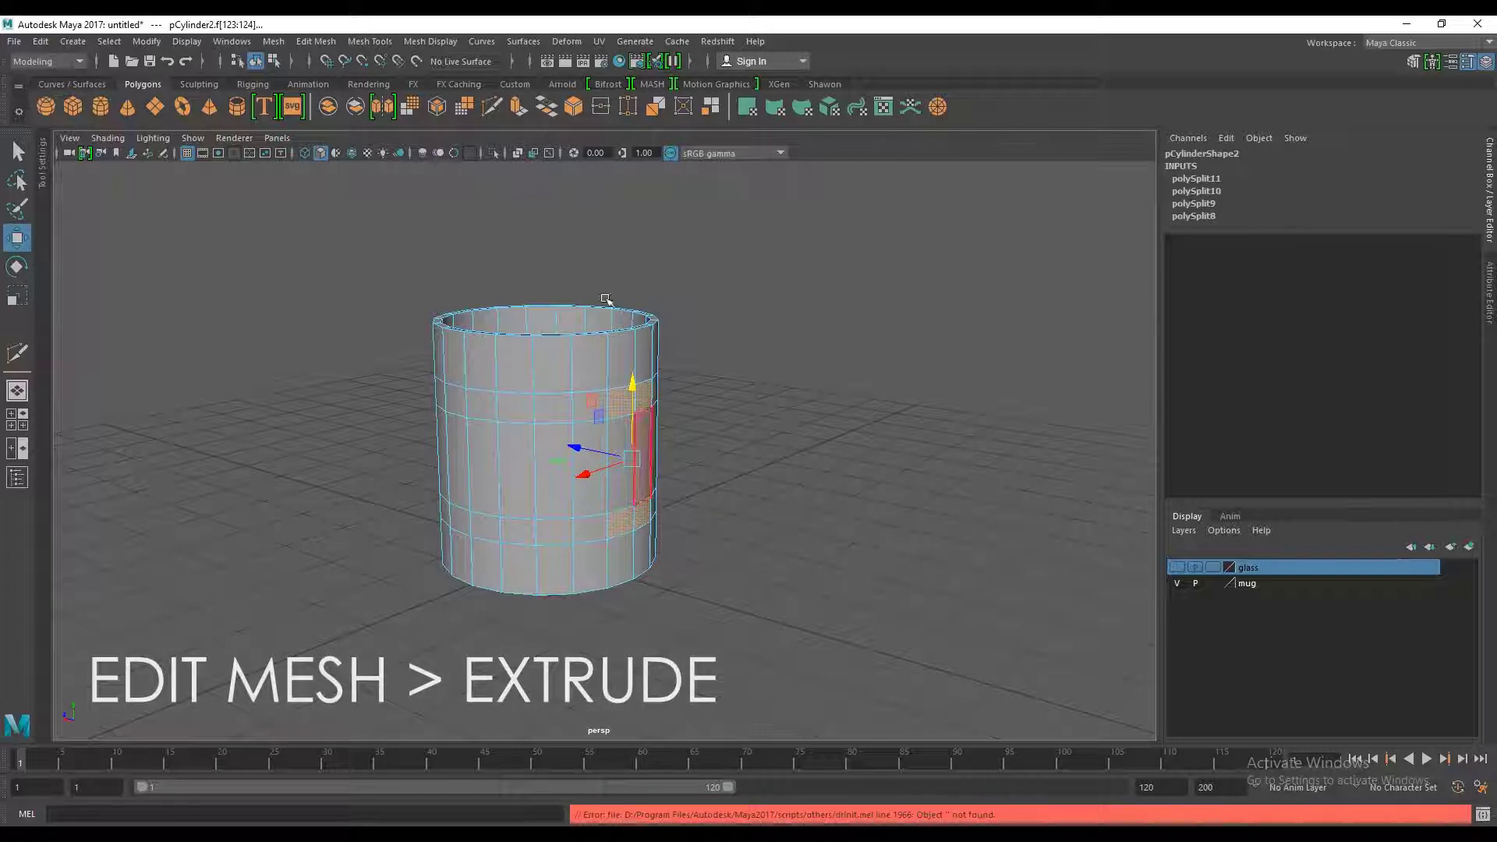
Step: Extrude the selected side faces outward with Ctrl+E
{"action": "key", "text": "ctrl+e"}
{"action": "mouse_move", "coordinate": [651, 382]}
{"action": "left_mouse_down", "text": "alt"}
{"action": "mouse_move", "coordinate": [621, 478]}
{"action": "mouse_move", "coordinate": [711, 468]}
{"action": "mouse_move", "coordinate": [807, 505]}
{"action": "mouse_move", "coordinate": [792, 525]}
{"action": "mouse_move", "coordinate": [777, 417]}
{"action": "mouse_move", "coordinate": [633, 530]}
{"action": "mouse_move", "coordinate": [584, 491]}
{"action": "left_mouse_up", "text": "alt"}
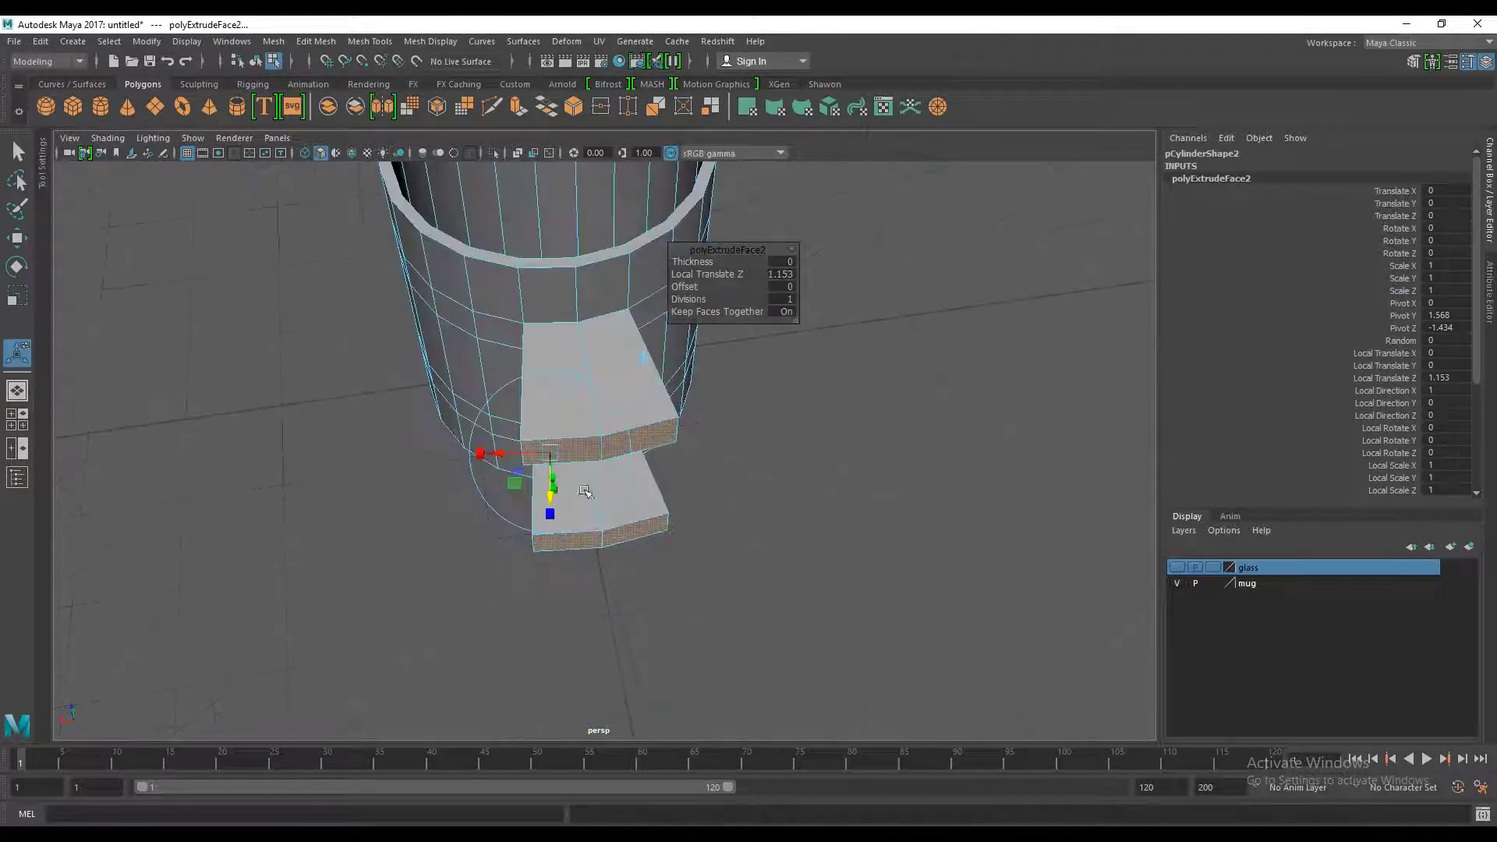
{"action": "left_click_drag", "start_coordinate": [56, 306], "coordinate": [544, 357], "text": "alt"}
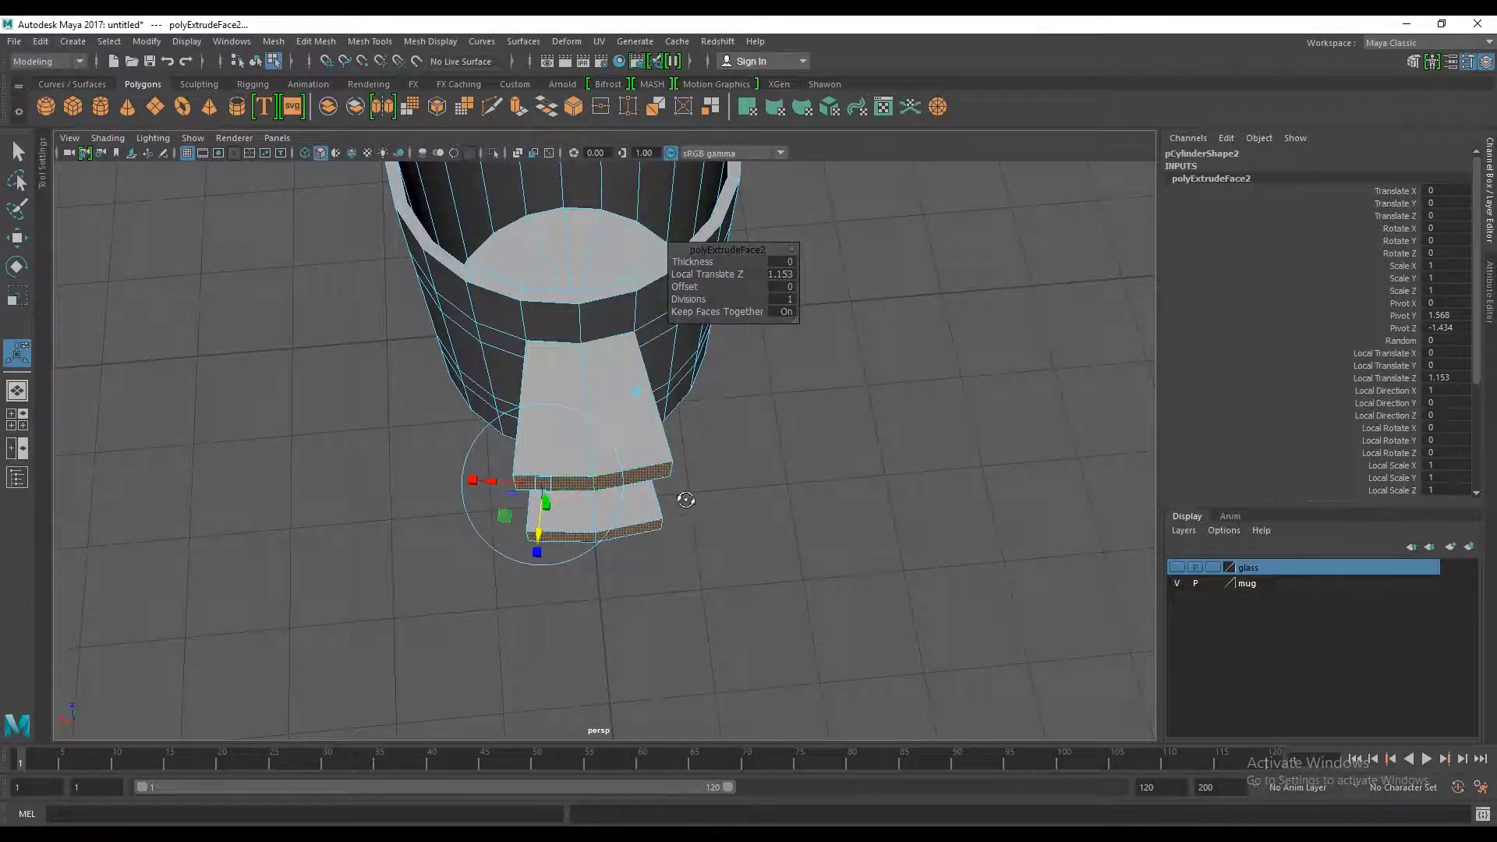
{"action": "left_click_drag", "start_coordinate": [685, 499], "coordinate": [576, 317], "text": "alt"}
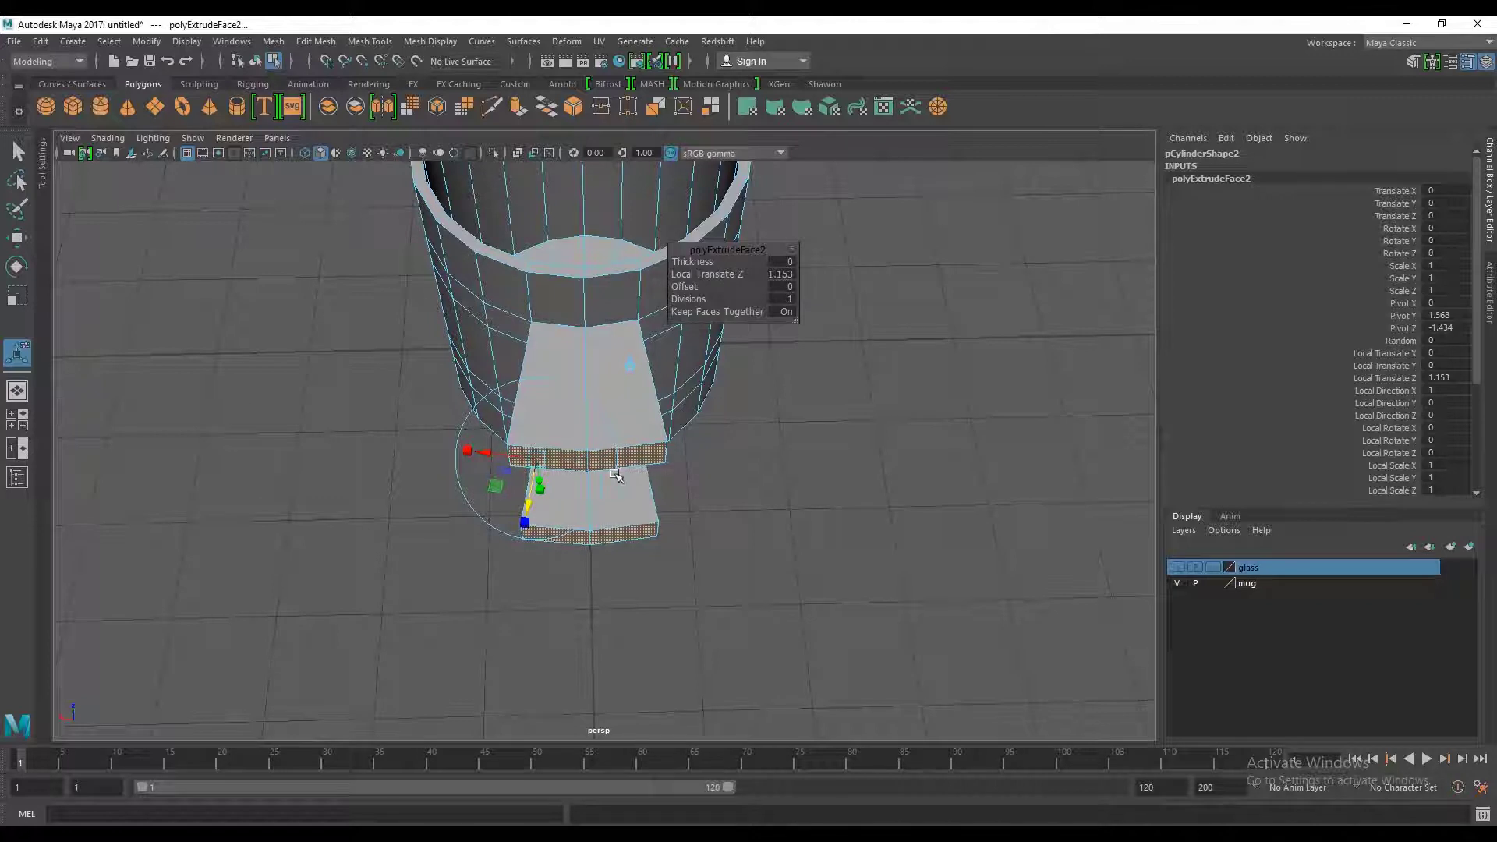
Step: Scale the extruded blocks narrower into slim prongs and inspect them from several angles
{"action": "left_click", "coordinate": [18, 298]}
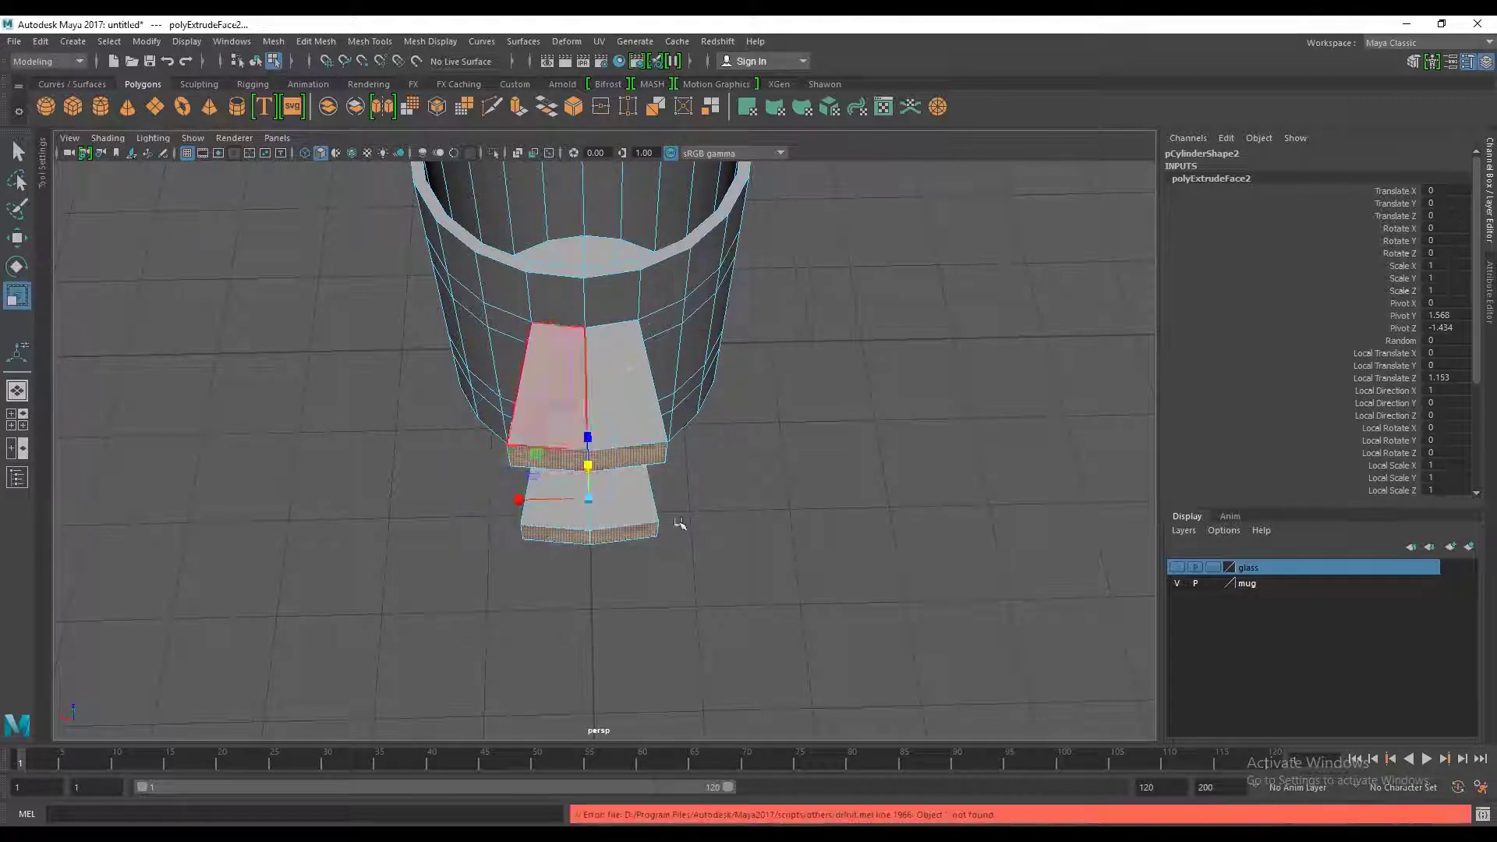
{"action": "left_click_drag", "start_coordinate": [518, 499], "coordinate": [549, 501]}
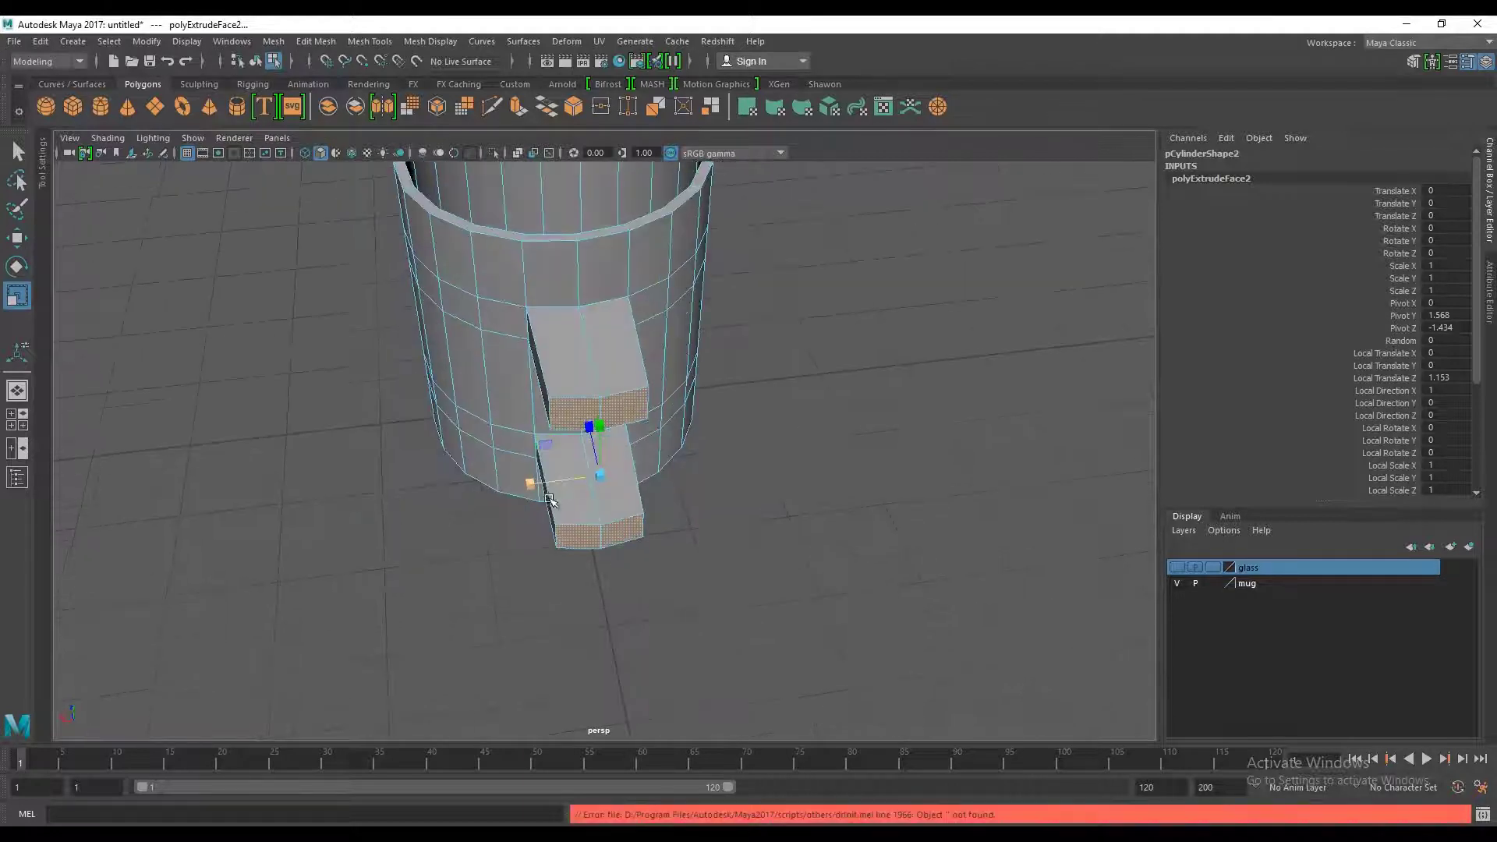
{"action": "left_click", "coordinate": [529, 483]}
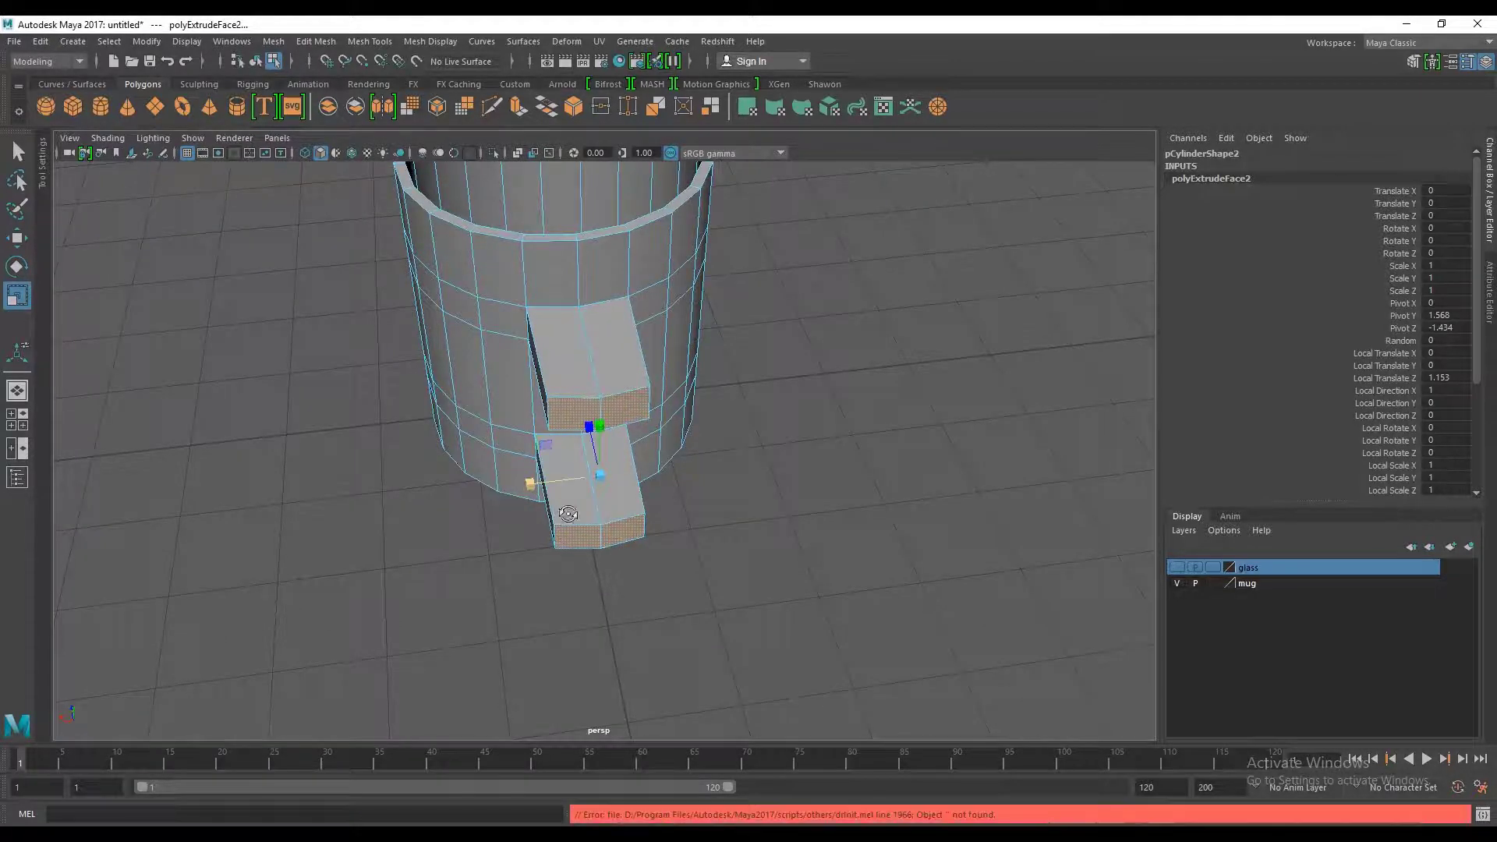
{"action": "left_click_drag", "start_coordinate": [528, 485], "coordinate": [695, 502], "text": "alt"}
{"action": "scroll", "coordinate": [701, 468], "scroll_direction": "up", "scroll_amount": 5}
{"action": "mouse_move", "coordinate": [718, 434]}
{"action": "left_mouse_down", "text": "alt"}
{"action": "mouse_move", "coordinate": [680, 478]}
{"action": "mouse_move", "coordinate": [728, 407]}
{"action": "mouse_move", "coordinate": [668, 400]}
{"action": "mouse_move", "coordinate": [652, 444]}
{"action": "mouse_move", "coordinate": [685, 461]}
{"action": "left_mouse_up", "text": "alt"}
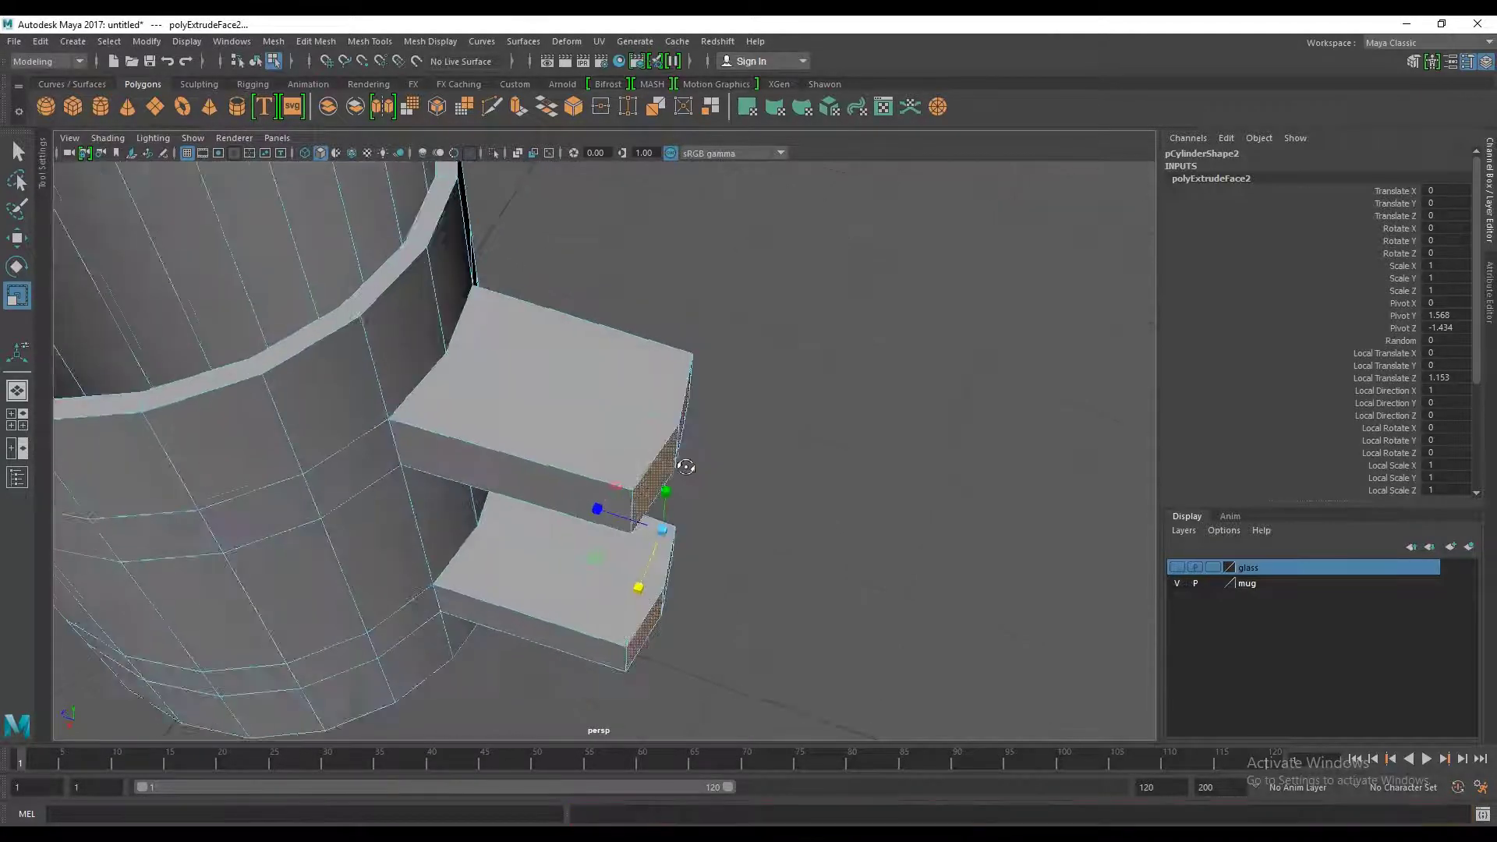
{"action": "mouse_move", "coordinate": [647, 412]}
{"action": "left_mouse_down", "text": "alt"}
{"action": "mouse_move", "coordinate": [725, 454]}
{"action": "mouse_move", "coordinate": [624, 504]}
{"action": "left_mouse_up", "text": "alt"}
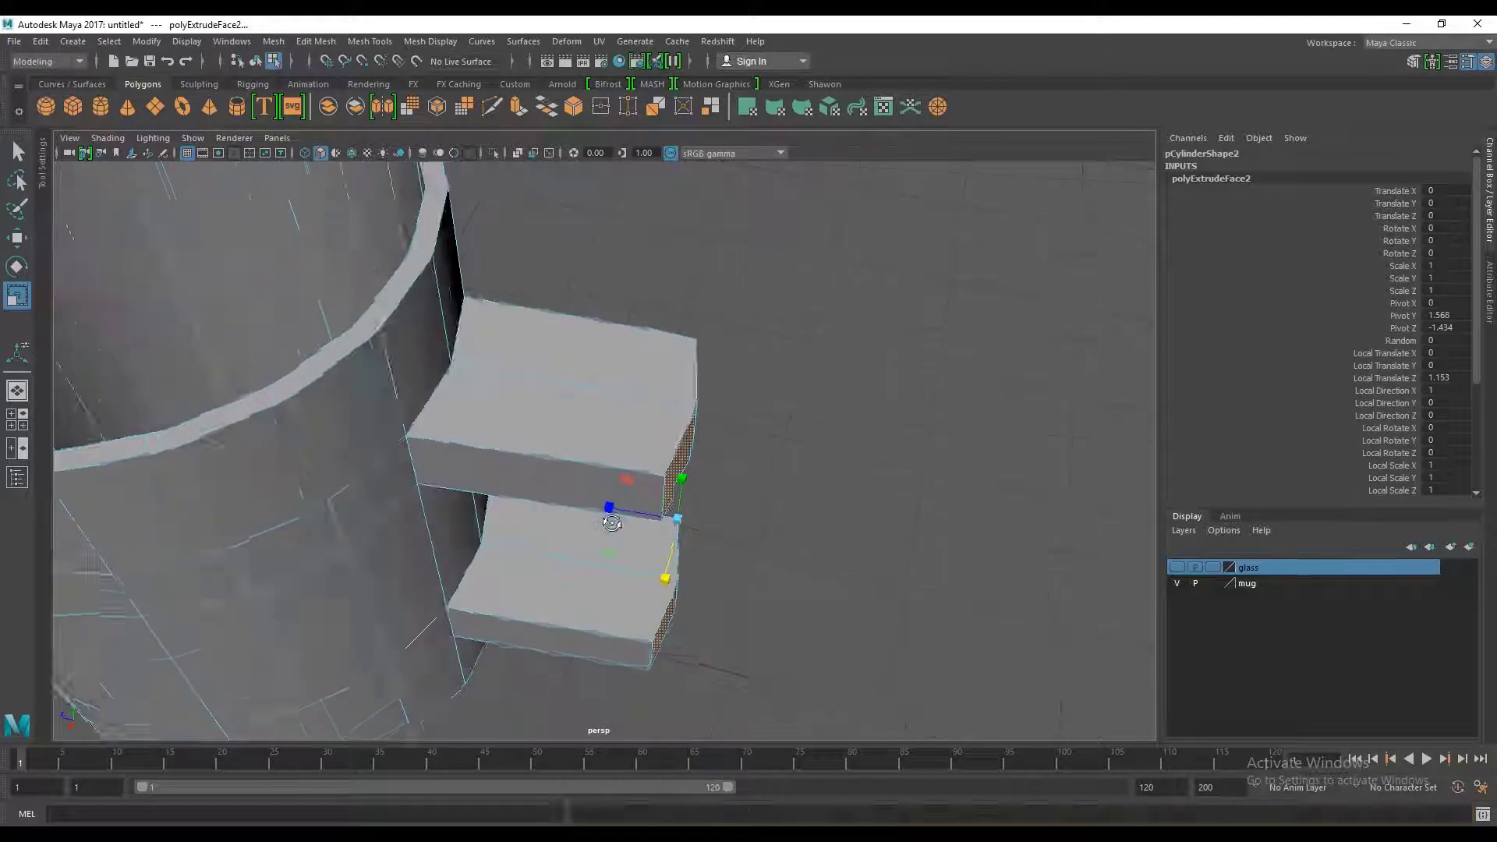
{"action": "left_click", "coordinate": [623, 507]}
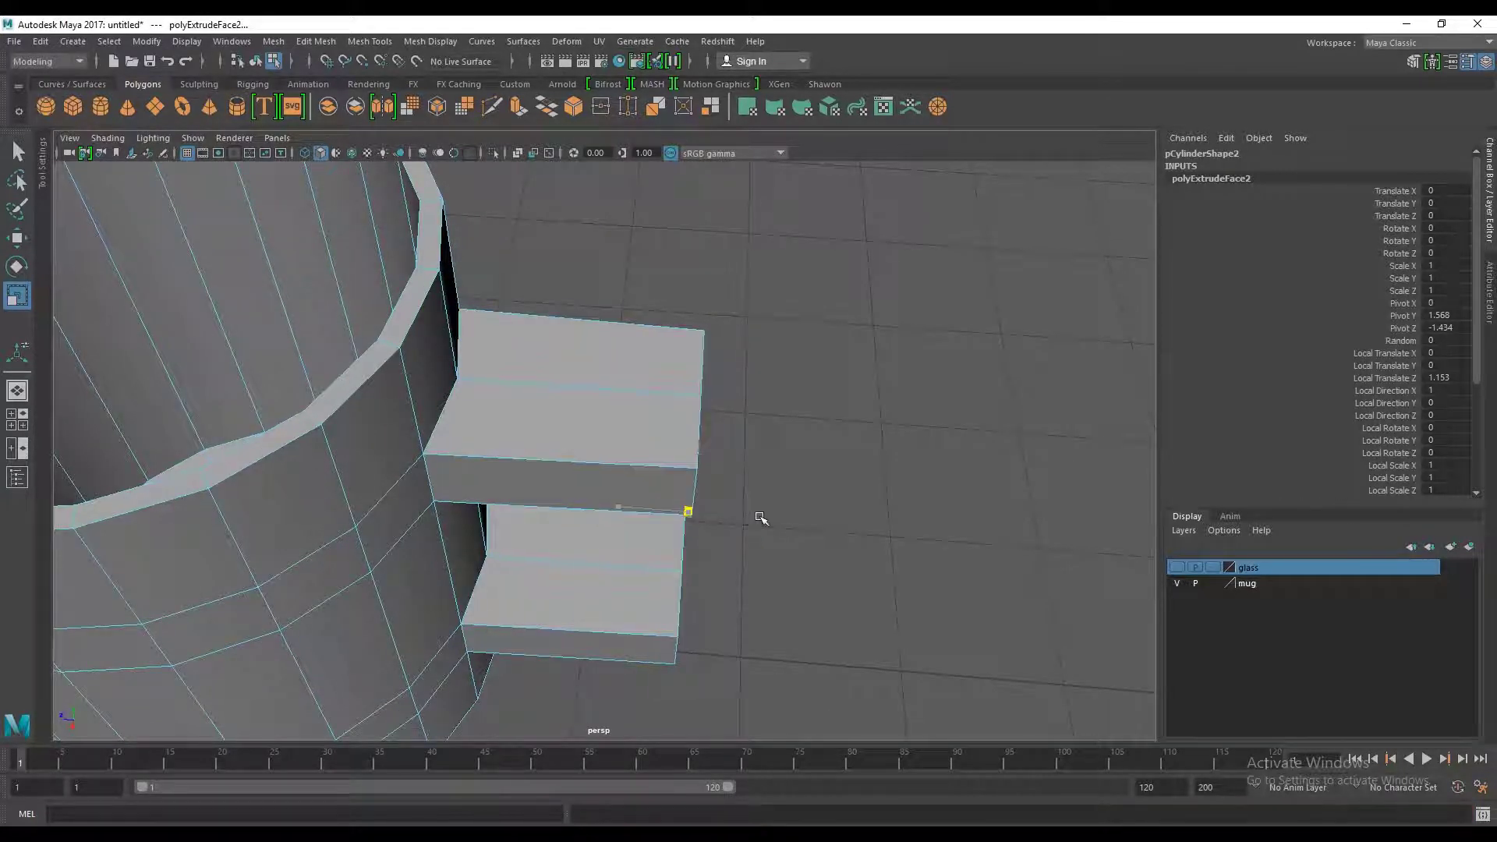
{"action": "mouse_move", "coordinate": [679, 518]}
{"action": "left_mouse_down", "text": "alt"}
{"action": "mouse_move", "coordinate": [761, 524]}
{"action": "mouse_move", "coordinate": [646, 495]}
{"action": "mouse_move", "coordinate": [477, 504]}
{"action": "left_mouse_up", "text": "alt"}
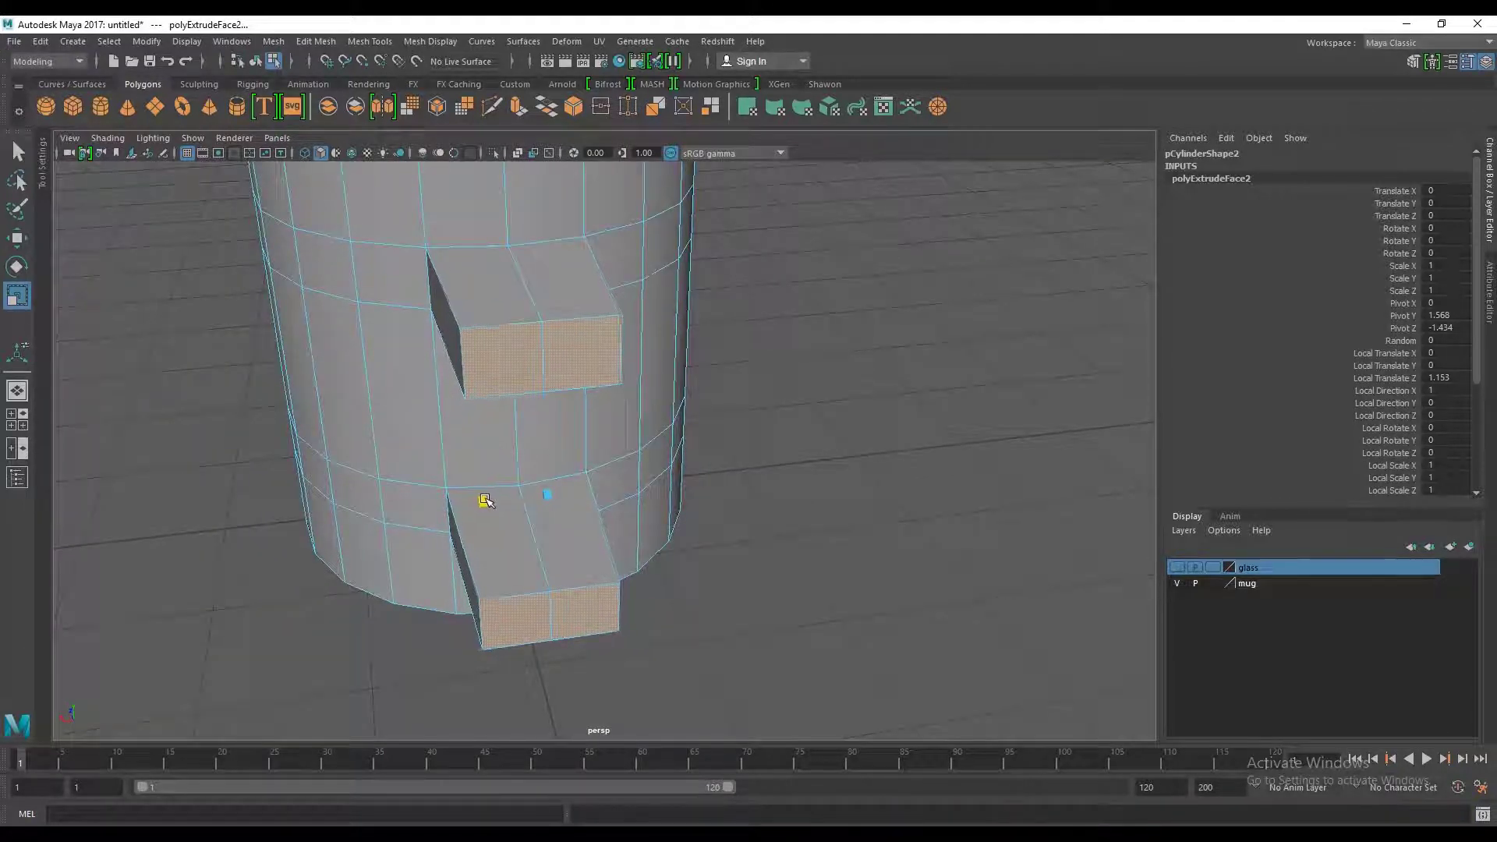
{"action": "left_click_drag", "start_coordinate": [621, 515], "coordinate": [719, 462], "text": "alt"}
{"action": "right_click_drag", "start_coordinate": [718, 462], "coordinate": [775, 444], "text": "alt"}
Step: Frame the handle stubs in the side view and box-select their inner corner vertices
{"action": "left_click_drag", "start_coordinate": [776, 444], "coordinate": [678, 418], "text": "alt"}
{"action": "left_click", "coordinate": [678, 418]}
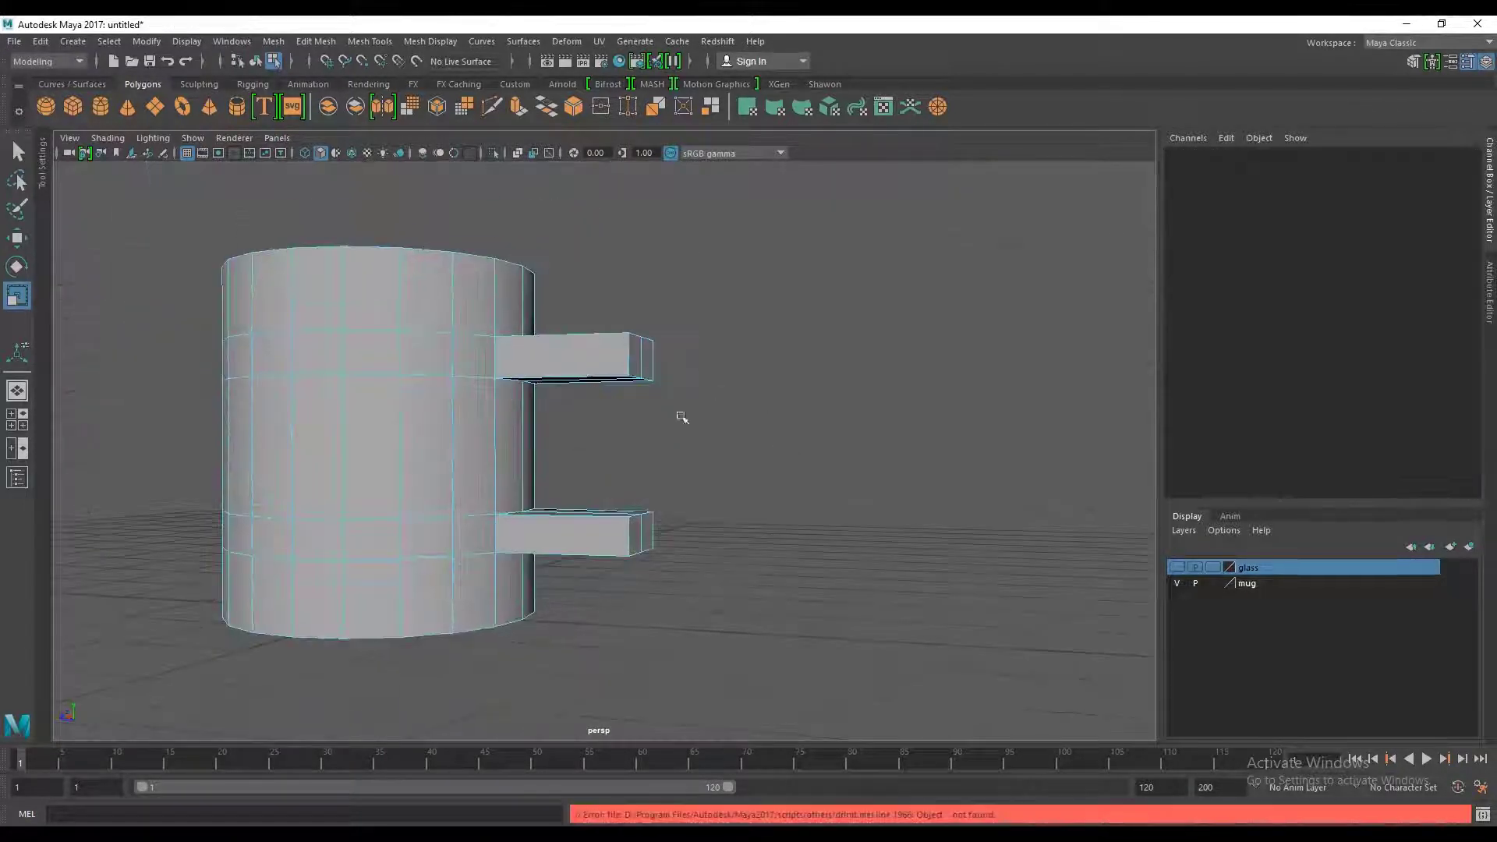
{"action": "right_click_drag", "start_coordinate": [624, 362], "coordinate": [686, 368]}
{"action": "scroll", "coordinate": [706, 368], "scroll_direction": "down", "scroll_amount": 3}
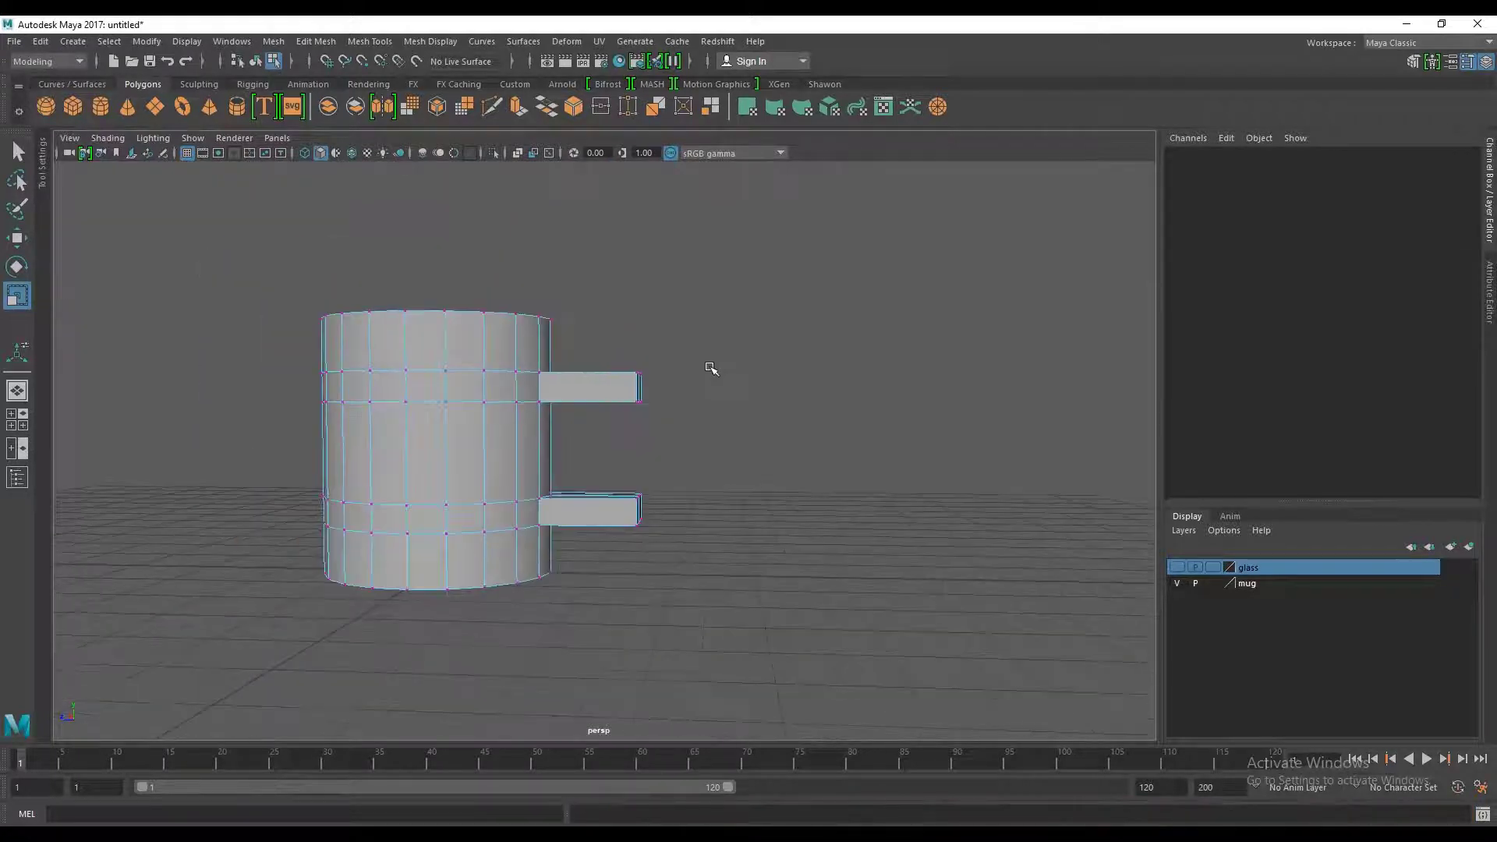
{"action": "key", "text": "space"}
{"action": "key", "text": "space"}
{"action": "scroll", "coordinate": [946, 569], "scroll_direction": "up", "scroll_amount": 3}
{"action": "scroll", "coordinate": [819, 499], "scroll_direction": "down", "scroll_amount": 3}
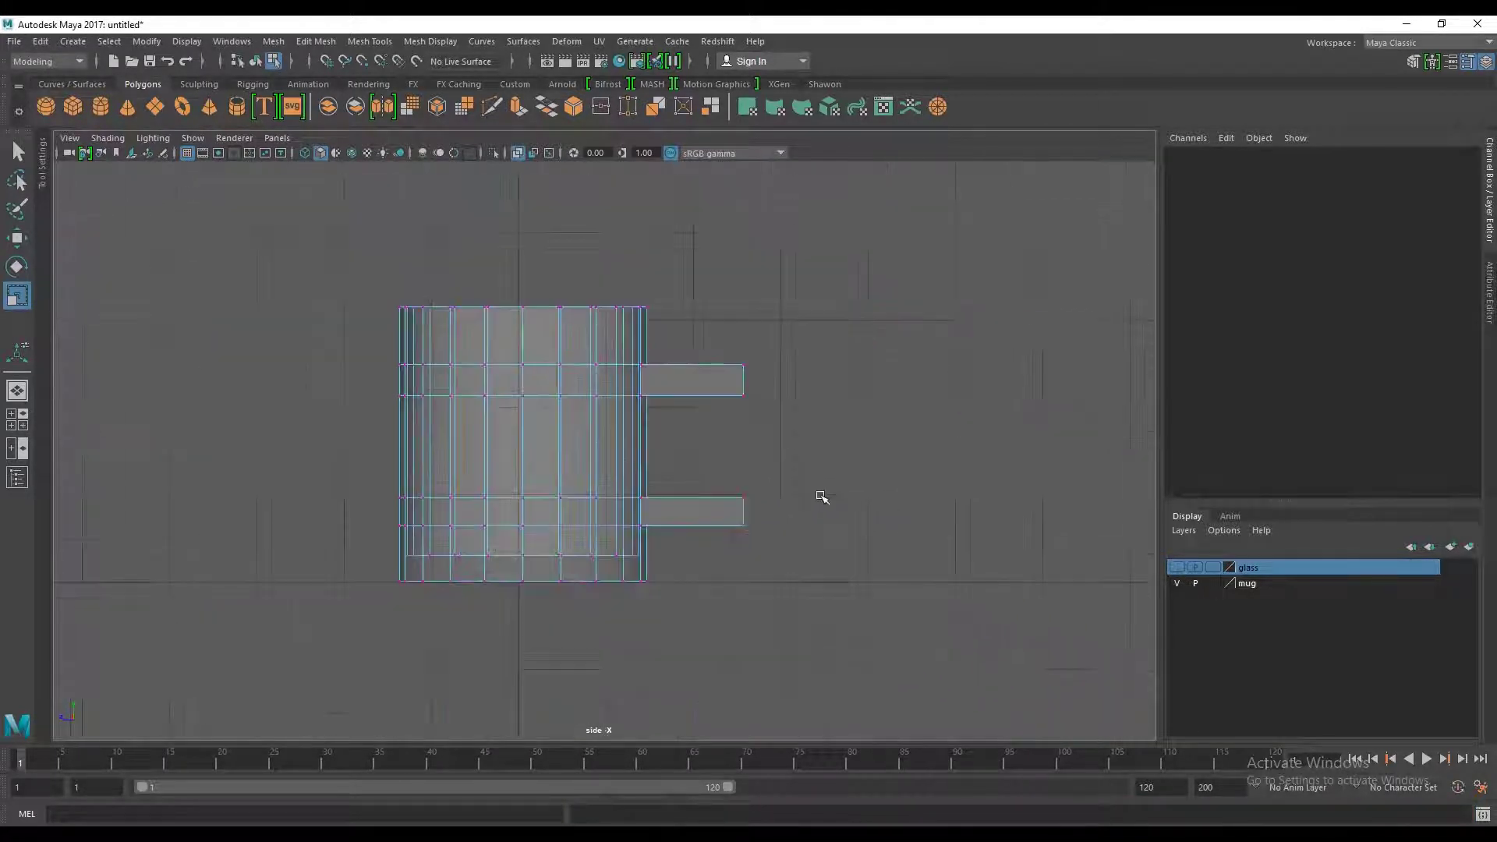
{"action": "scroll", "coordinate": [810, 460], "scroll_direction": "up", "scroll_amount": 4}
{"action": "middle_click_drag", "start_coordinate": [810, 461], "coordinate": [789, 519], "text": "alt"}
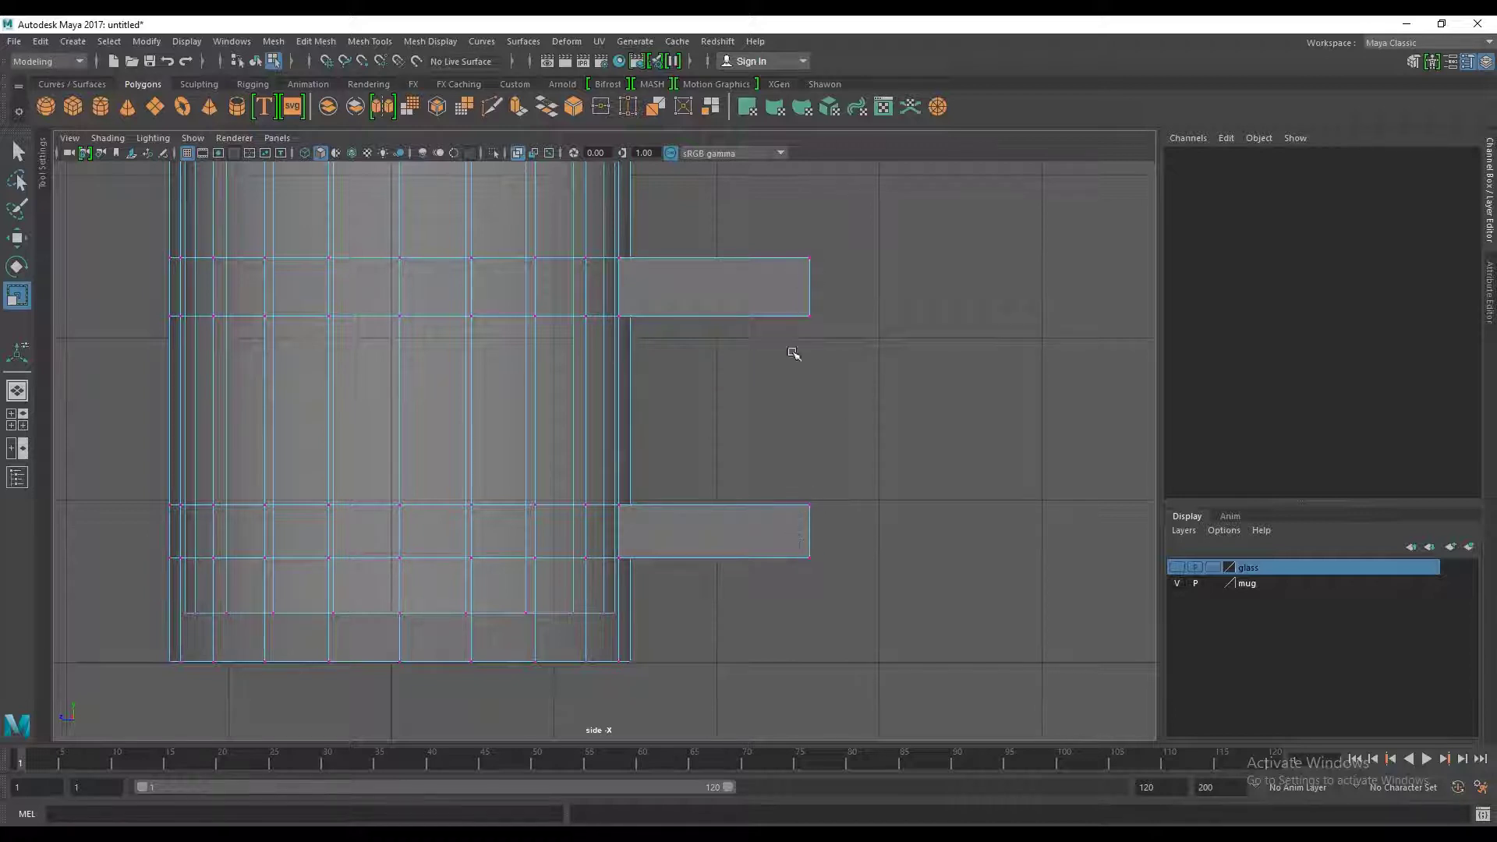
{"action": "mouse_move", "coordinate": [964, 219]}
{"action": "left_mouse_down"}
{"action": "mouse_move", "coordinate": [756, 605]}
{"action": "mouse_move", "coordinate": [865, 429]}
{"action": "left_mouse_up"}
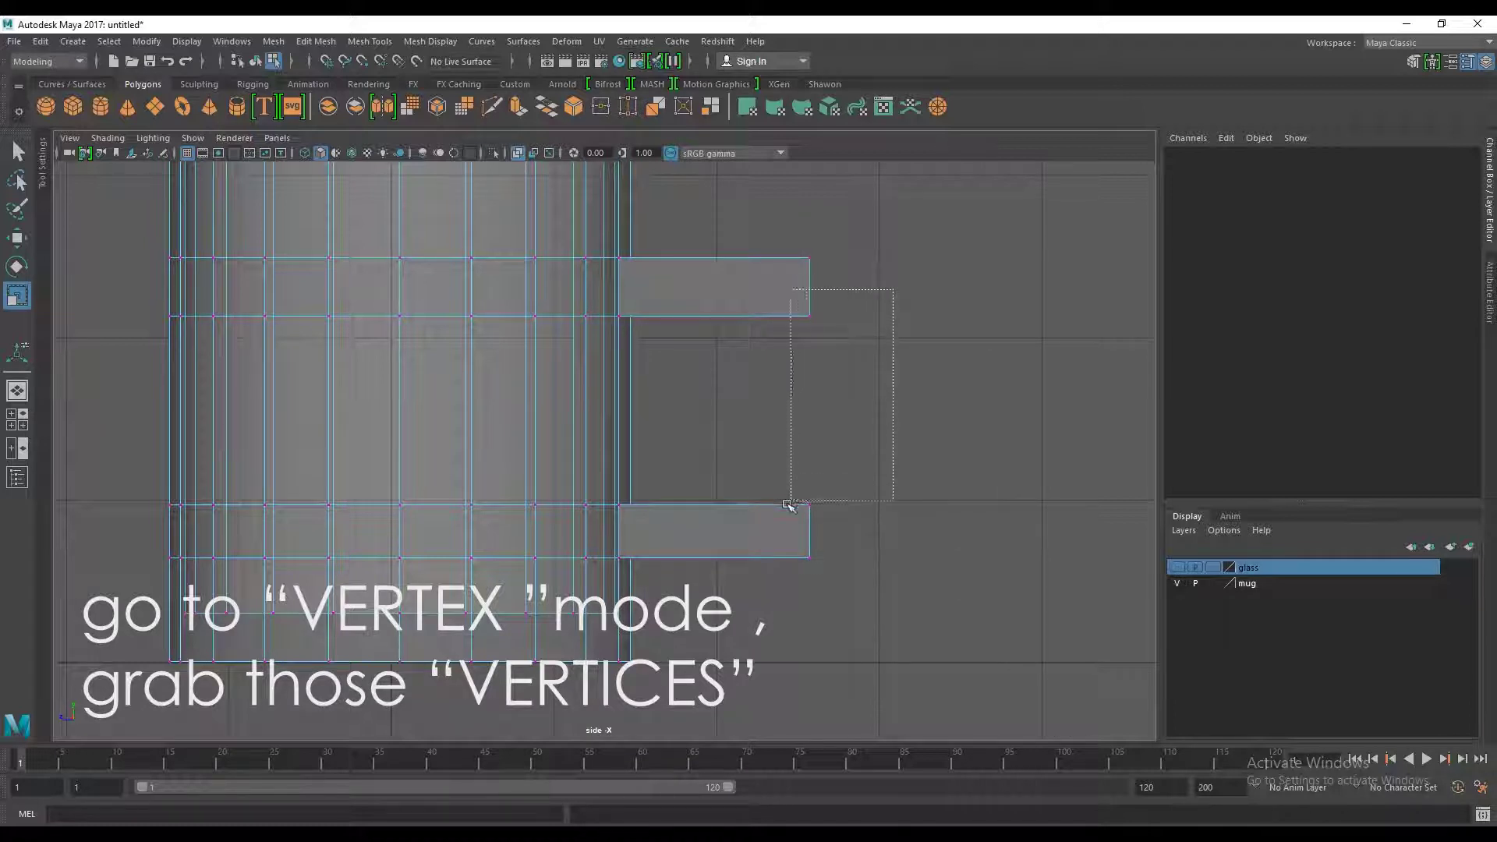
Step: Move both stubs' inner corner vertices left along X toward the mug, slanting their ends
{"action": "left_click_drag", "start_coordinate": [788, 504], "coordinate": [789, 503]}
{"action": "key", "text": "w"}
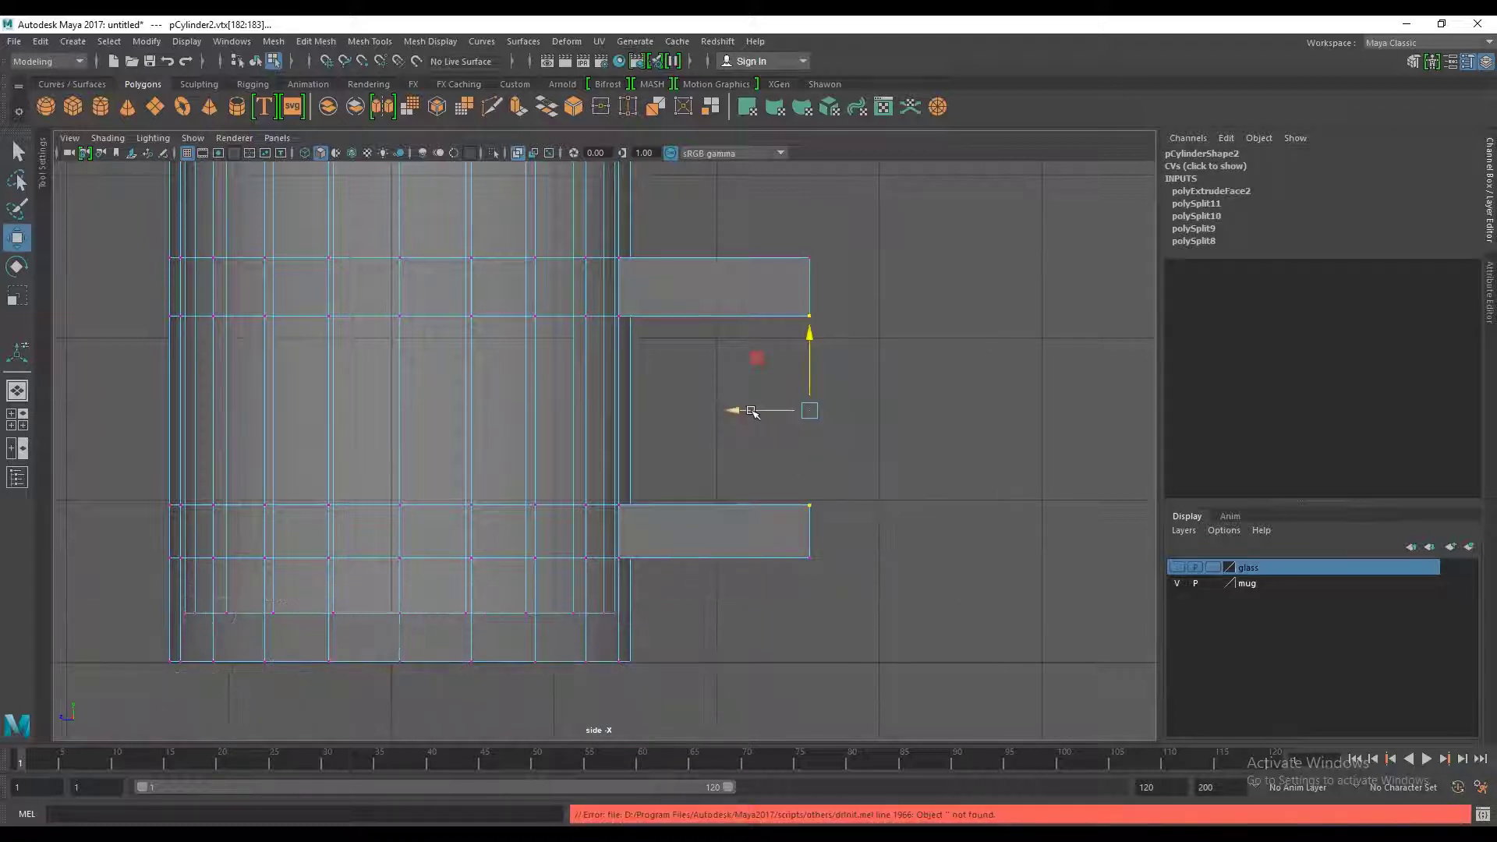
{"action": "left_click_drag", "start_coordinate": [753, 412], "coordinate": [703, 415]}
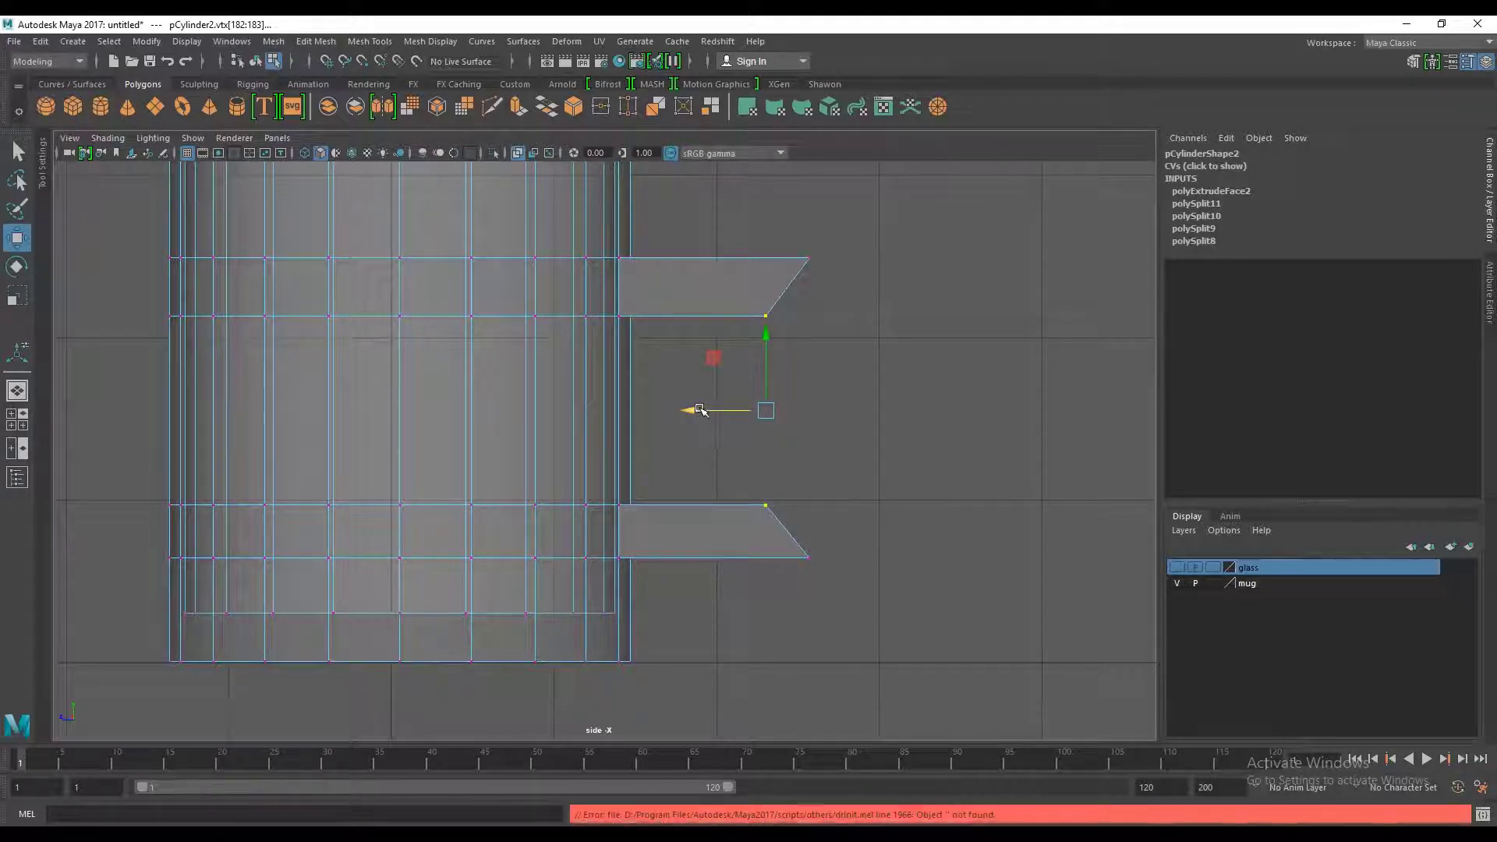
{"action": "left_click_drag", "start_coordinate": [700, 409], "coordinate": [693, 411]}
{"action": "left_click", "coordinate": [803, 317]}
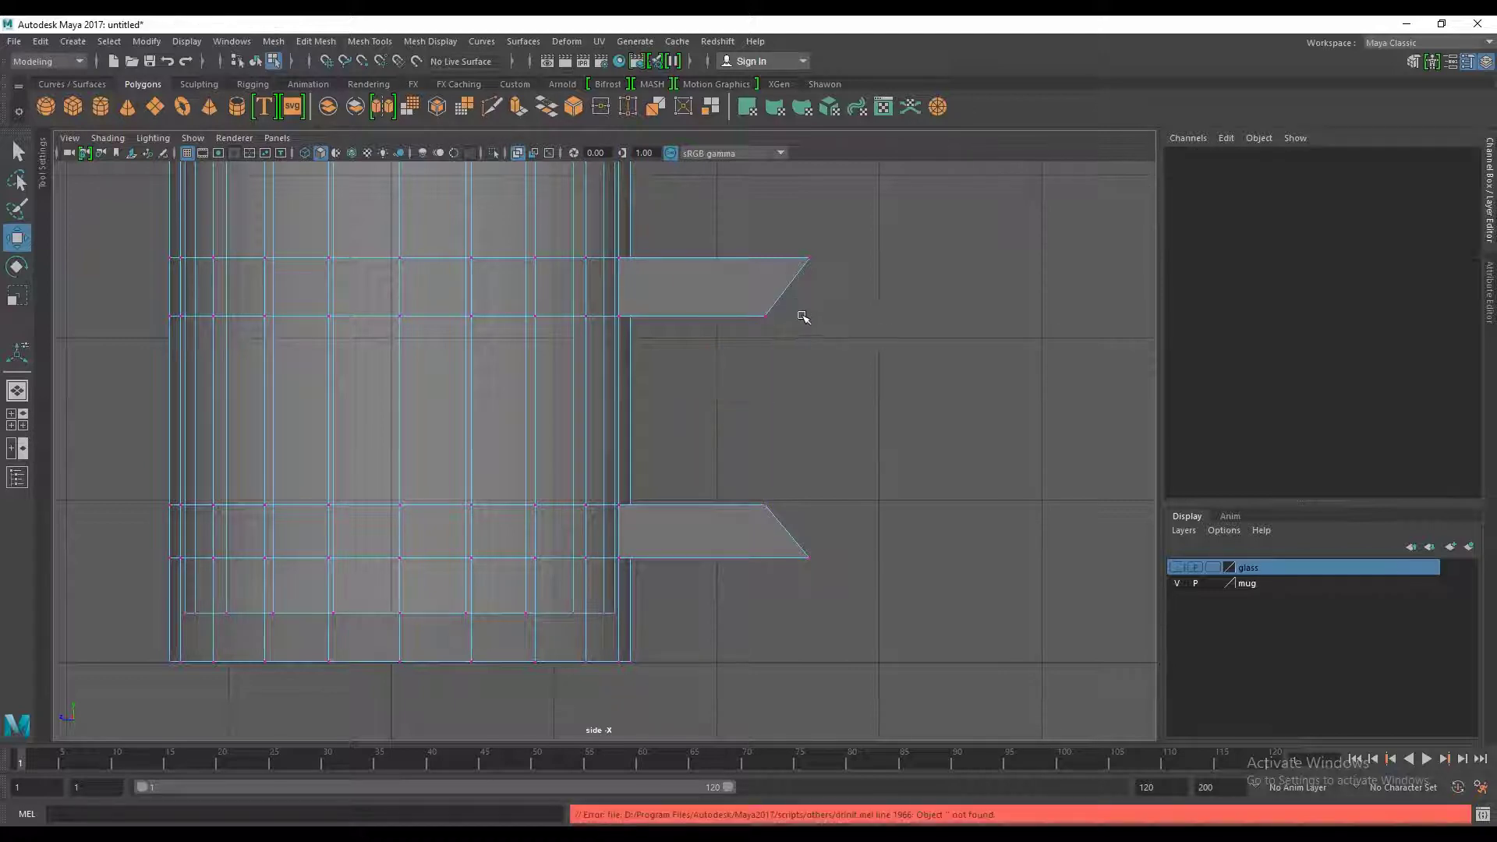
{"action": "left_click_drag", "start_coordinate": [892, 255], "coordinate": [809, 335], "text": "alt"}
Step: Zoom in close on the handle stubs in perspective and switch to Face mode
{"action": "right_click_drag", "start_coordinate": [808, 335], "coordinate": [712, 475], "text": "alt"}
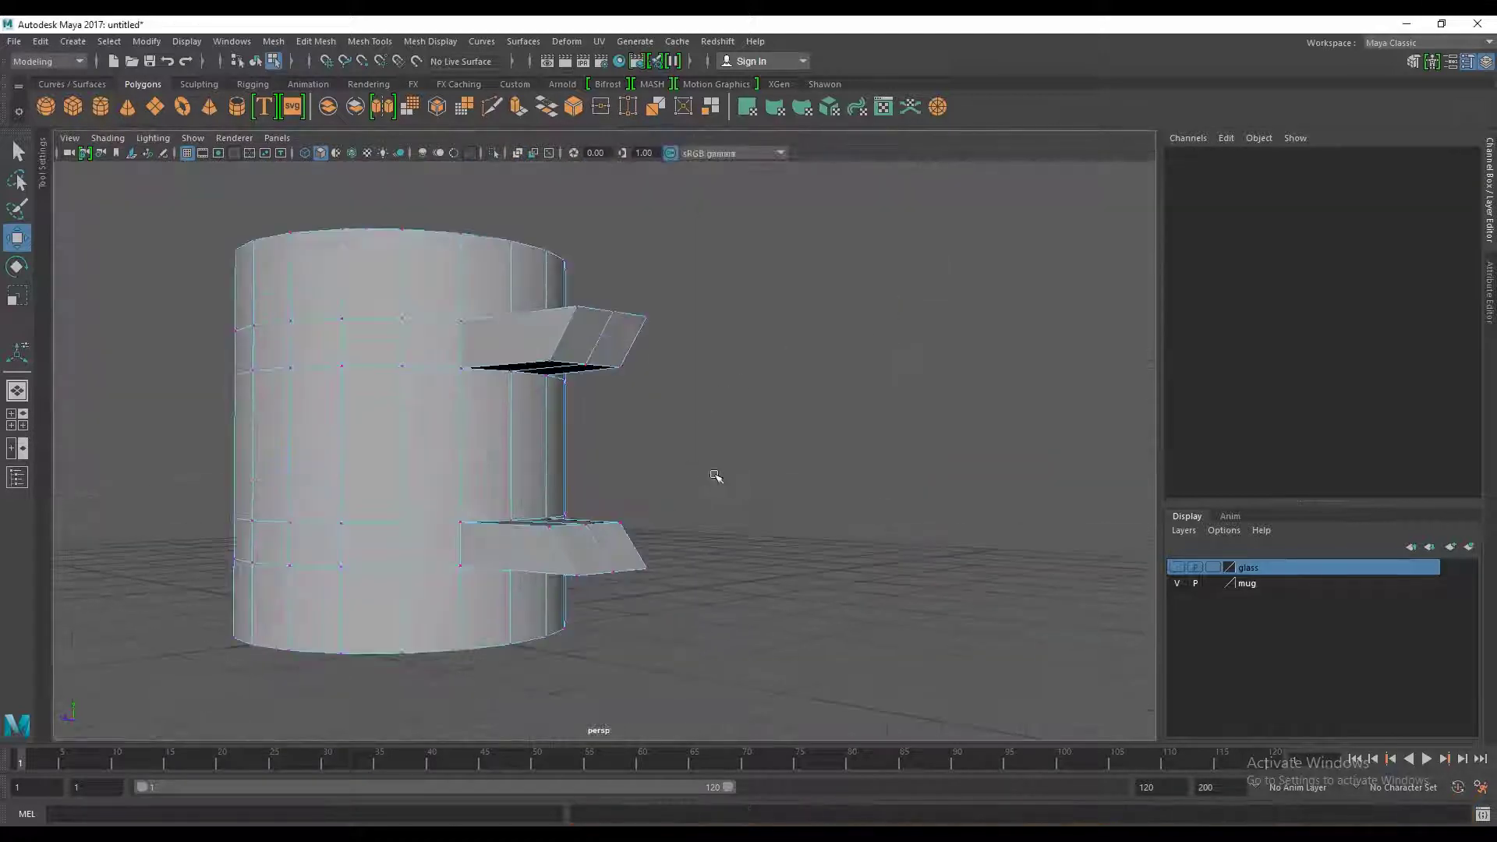
{"action": "left_click_drag", "start_coordinate": [712, 475], "coordinate": [583, 355], "text": "alt"}
{"action": "right_click_drag", "start_coordinate": [588, 532], "coordinate": [698, 518], "text": "alt"}
{"action": "mouse_move", "coordinate": [699, 519]}
{"action": "left_mouse_down", "text": "alt"}
{"action": "mouse_move", "coordinate": [707, 565]}
{"action": "mouse_move", "coordinate": [722, 404]}
{"action": "mouse_move", "coordinate": [775, 318]}
{"action": "left_mouse_up", "text": "alt"}
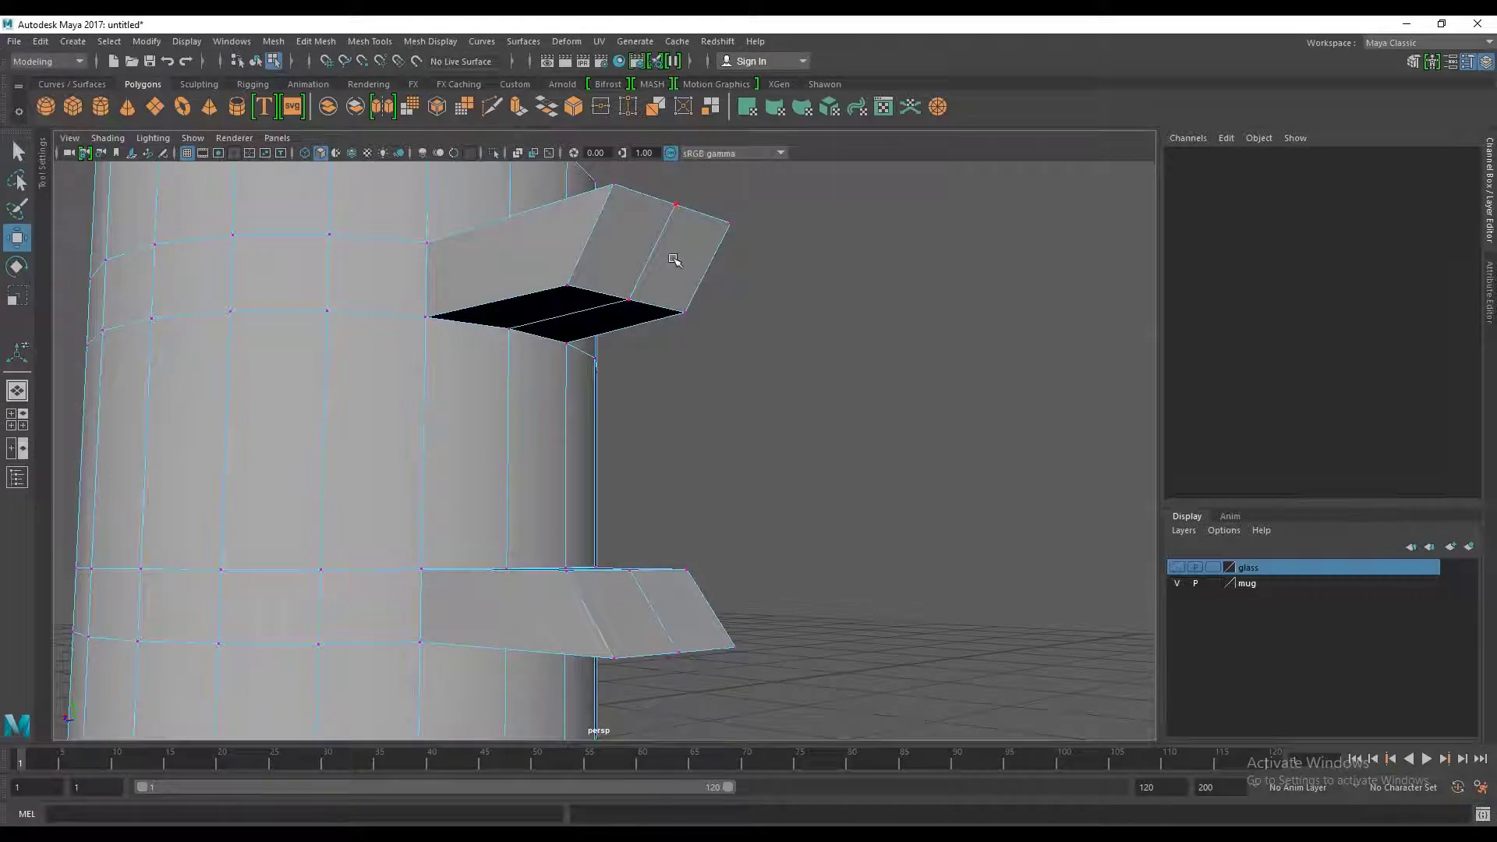
{"action": "right_click_drag", "start_coordinate": [674, 260], "coordinate": [795, 267]}
Step: Select the end faces of the upper and lower stubs and delete them
{"action": "left_click", "coordinate": [629, 247]}
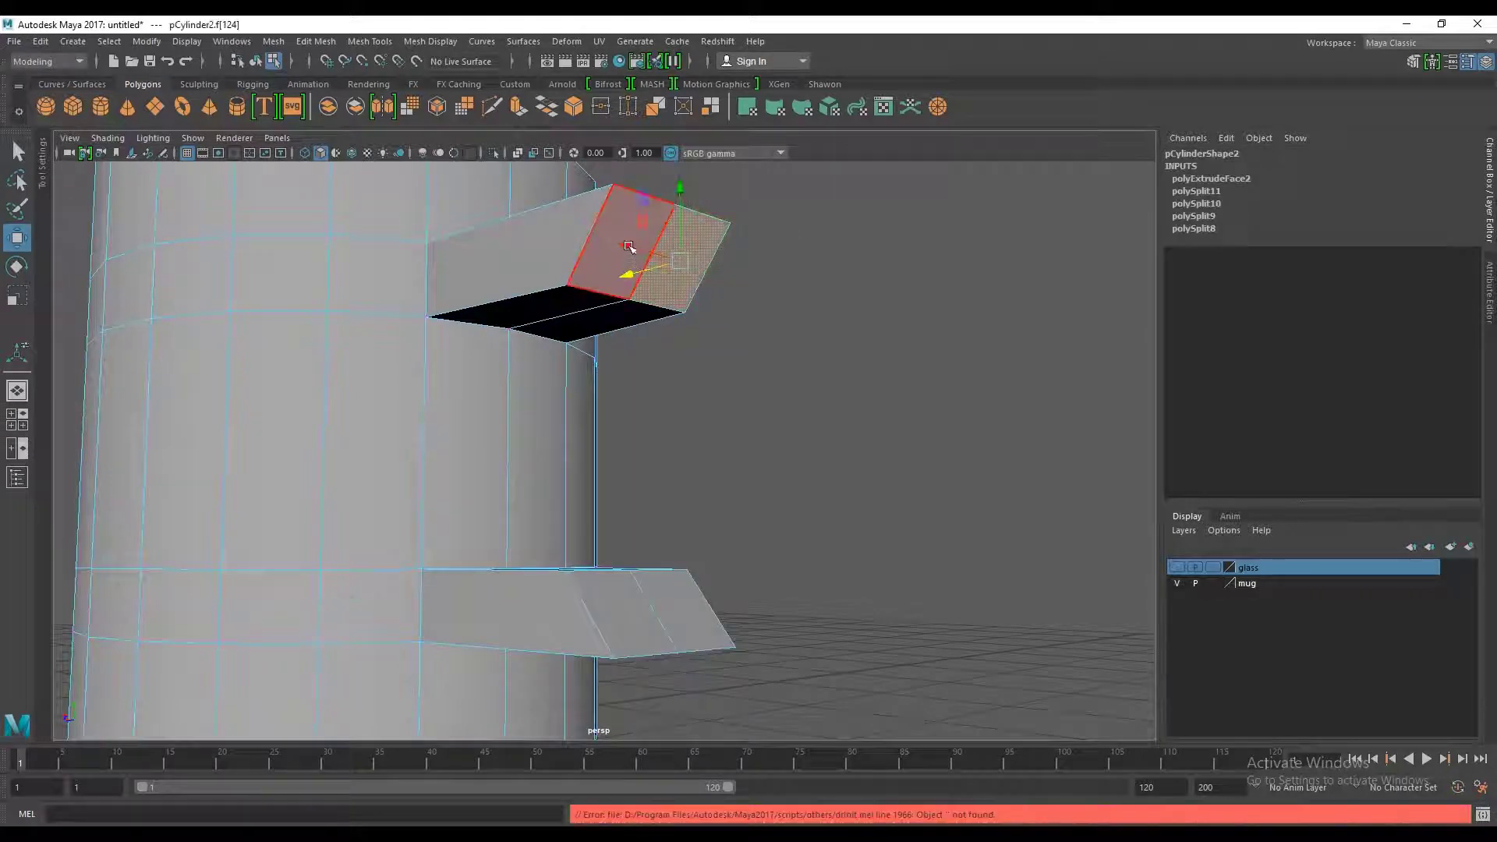
{"action": "left_click", "coordinate": [683, 243], "text": "shift"}
{"action": "mouse_move", "coordinate": [683, 243]}
{"action": "left_mouse_down", "text": "alt"}
{"action": "mouse_move", "coordinate": [718, 336]}
{"action": "mouse_move", "coordinate": [668, 618]}
{"action": "left_mouse_up", "text": "alt"}
{"action": "left_click", "coordinate": [668, 618], "text": "shift"}
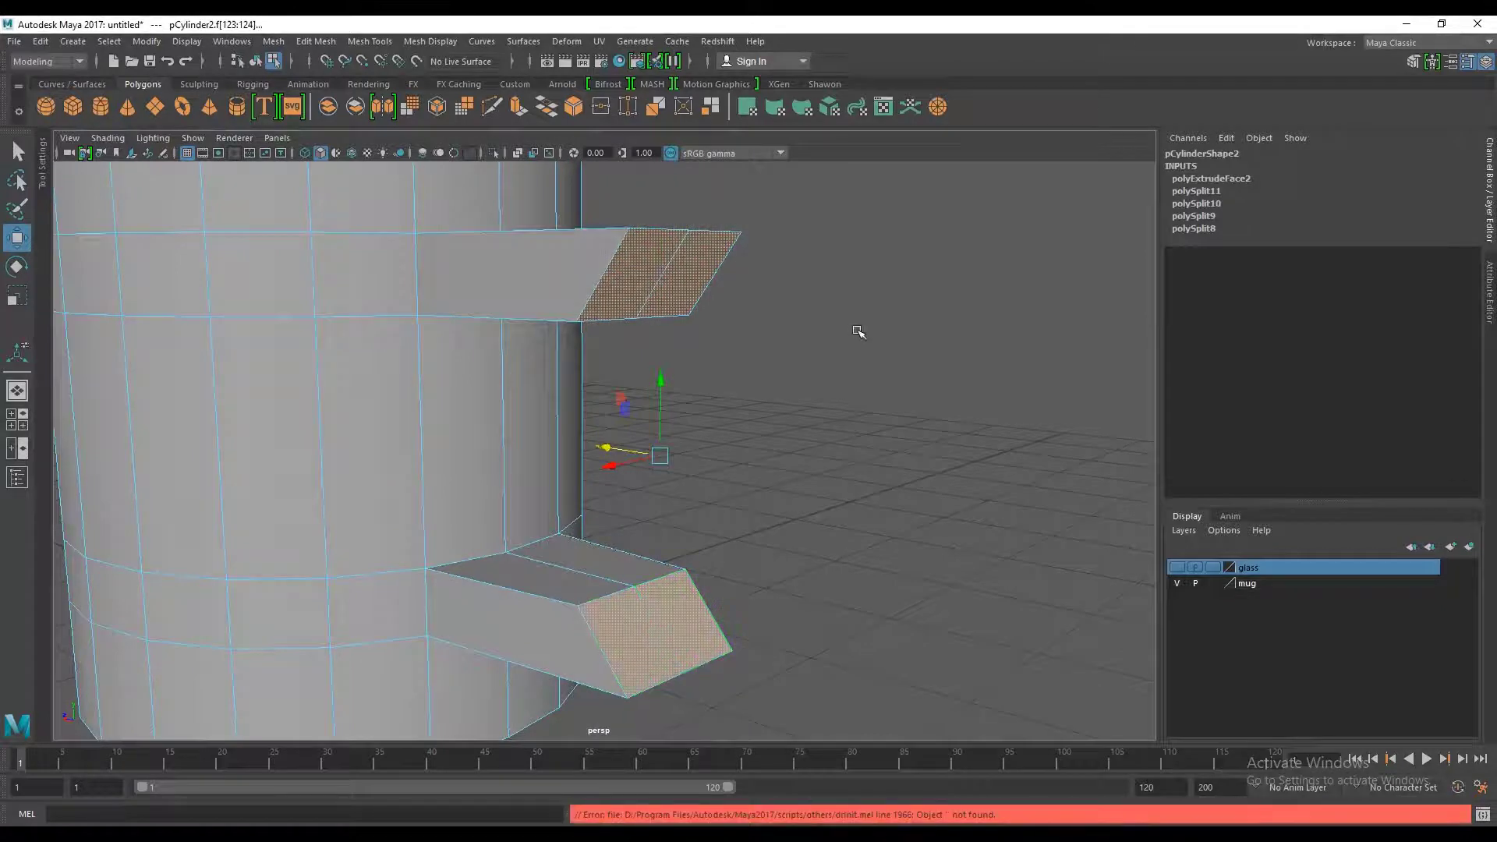
{"action": "key", "text": "Delete"}
{"action": "left_click_drag", "start_coordinate": [737, 438], "coordinate": [714, 437], "text": "alt"}
{"action": "scroll", "coordinate": [740, 399], "scroll_direction": "down", "scroll_amount": 5}
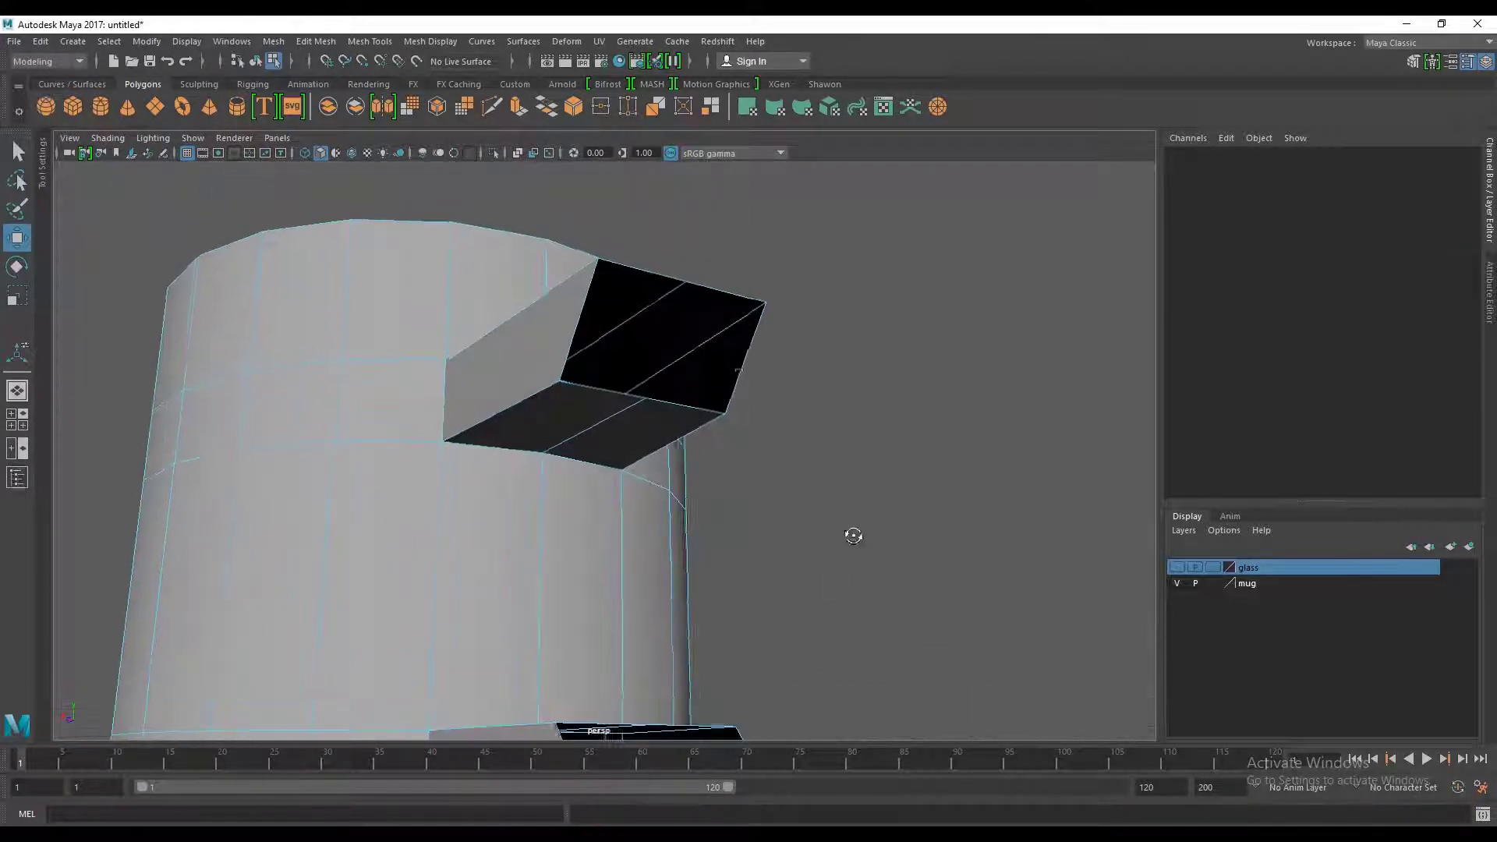
Step: Delete the leftover end face and bridge both stubs' open border edges with 0 divisions
{"action": "right_click", "coordinate": [707, 348]}
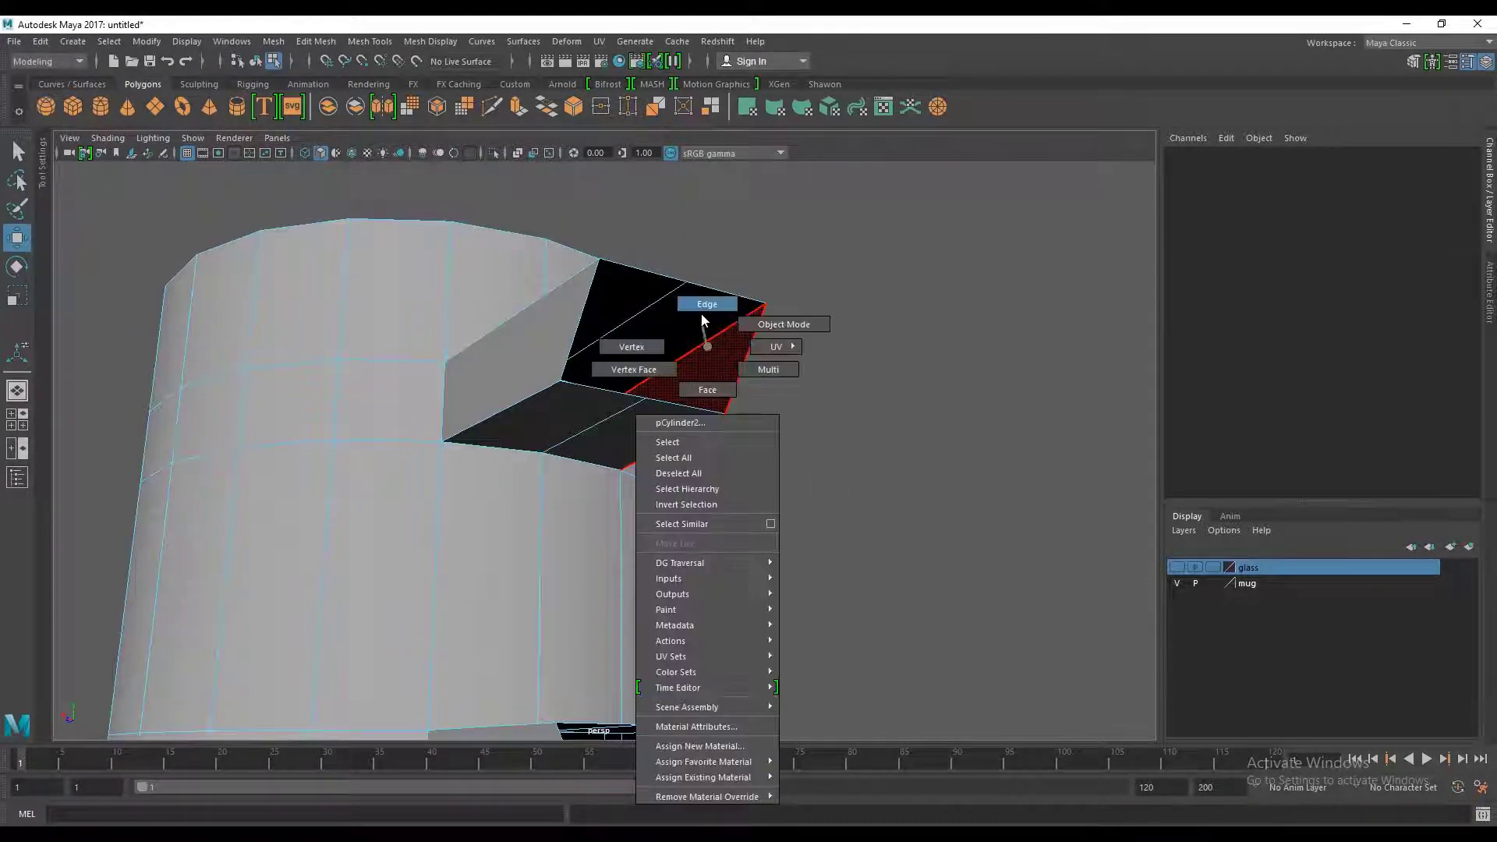
{"action": "key", "text": "Delete"}
{"action": "left_click", "coordinate": [747, 357]}
{"action": "scroll", "coordinate": [779, 378], "scroll_direction": "down", "scroll_amount": 5}
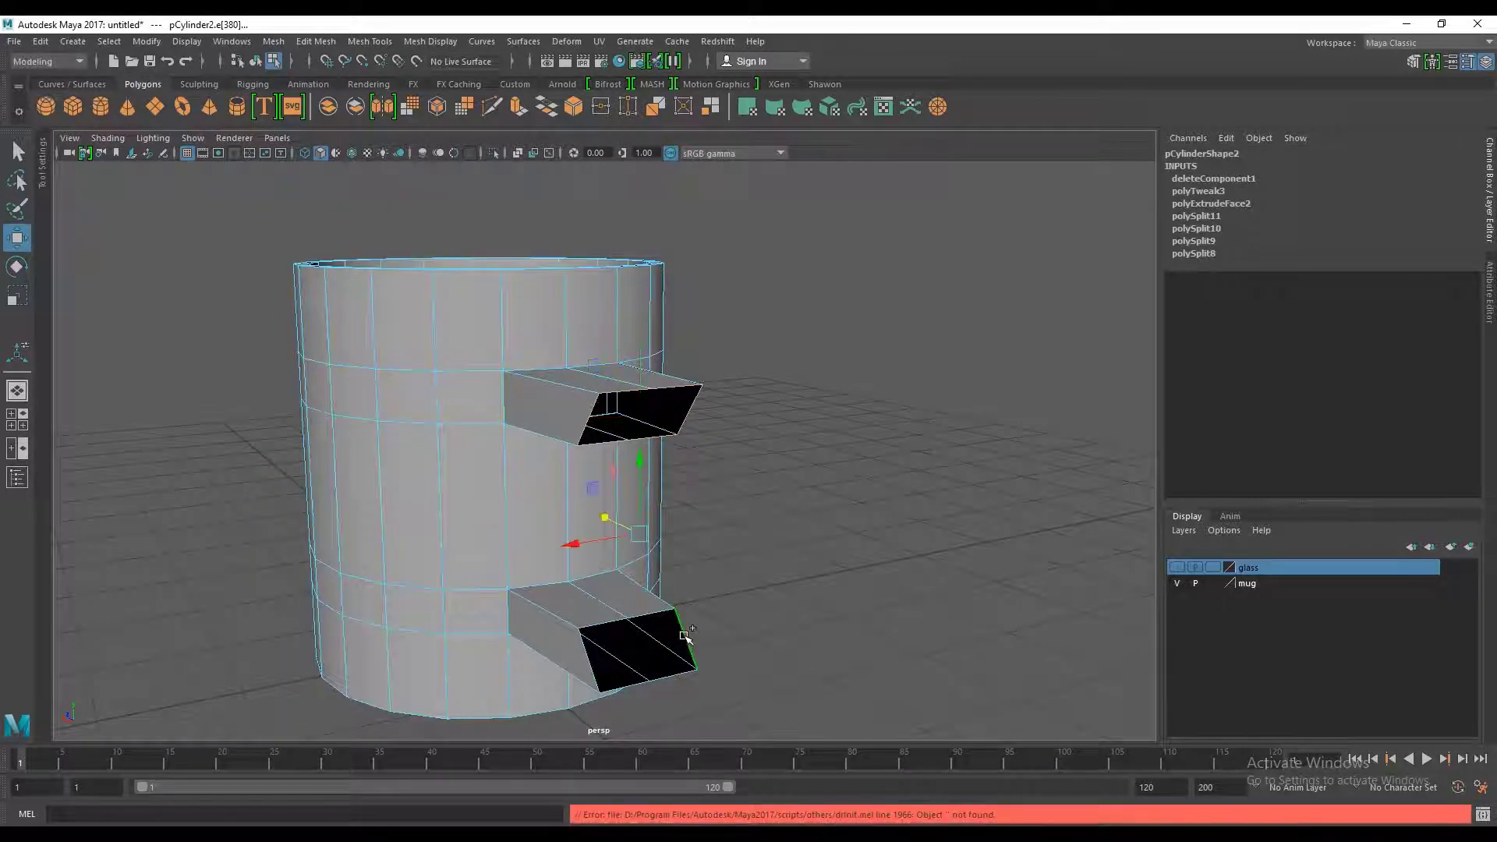
{"action": "left_click_drag", "start_coordinate": [705, 623], "coordinate": [678, 627], "text": "alt"}
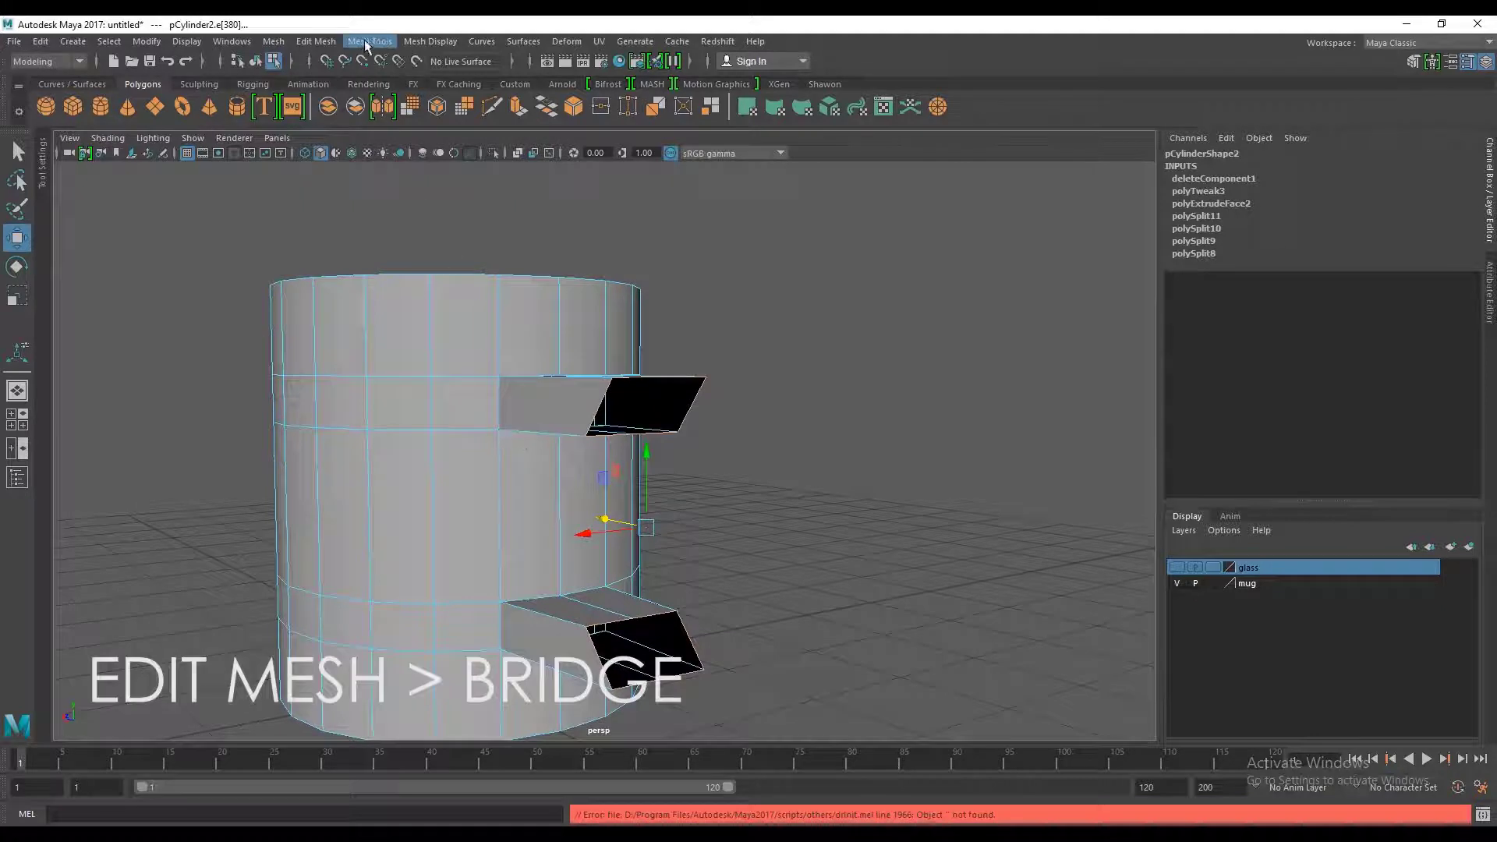
{"action": "left_click", "coordinate": [310, 43]}
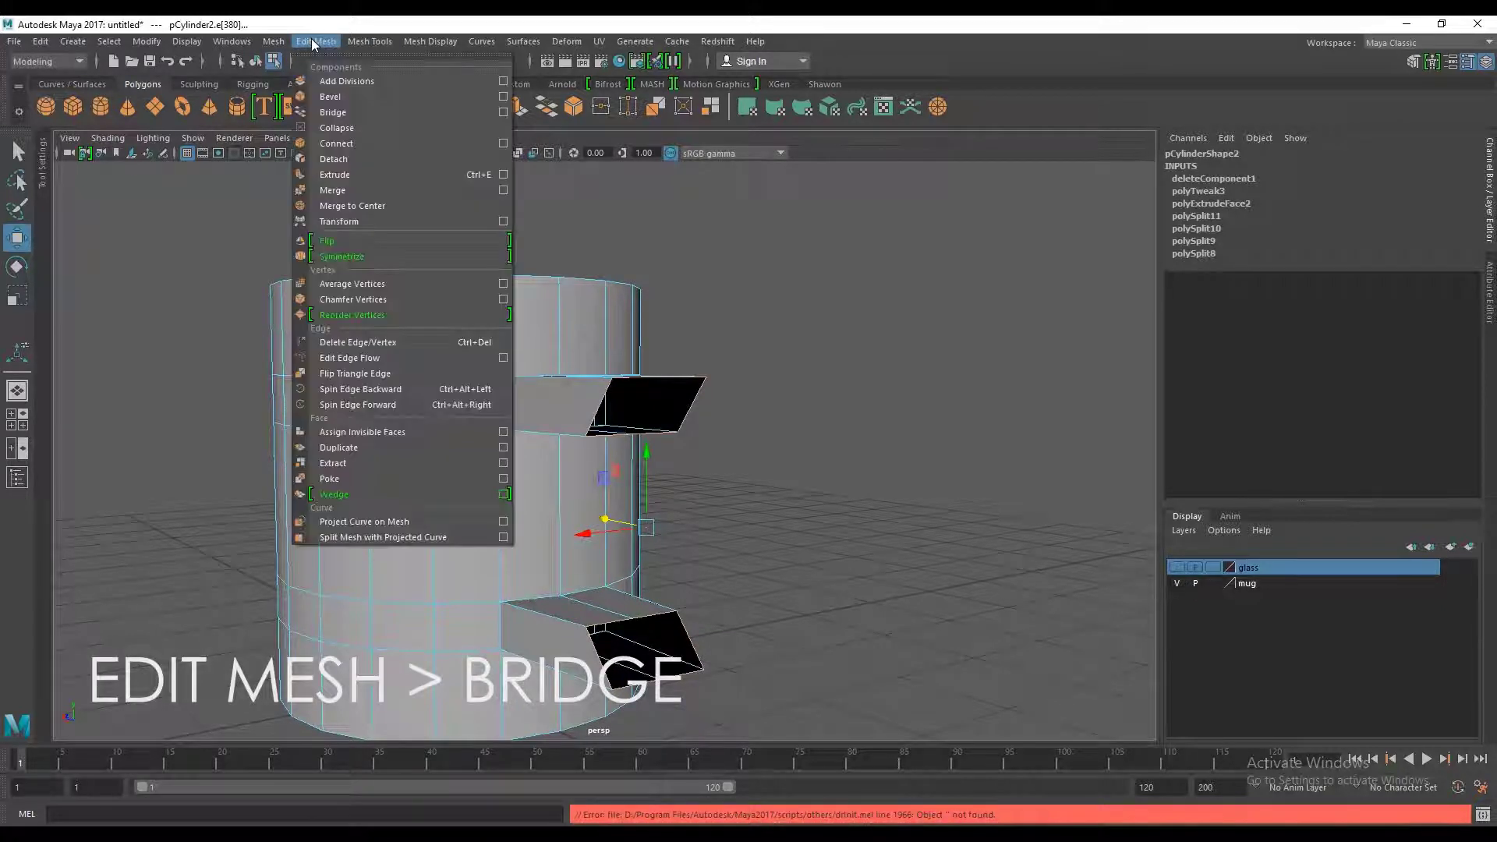
{"action": "left_click", "coordinate": [333, 113]}
{"action": "right_click_drag", "start_coordinate": [779, 495], "coordinate": [893, 487], "text": "alt"}
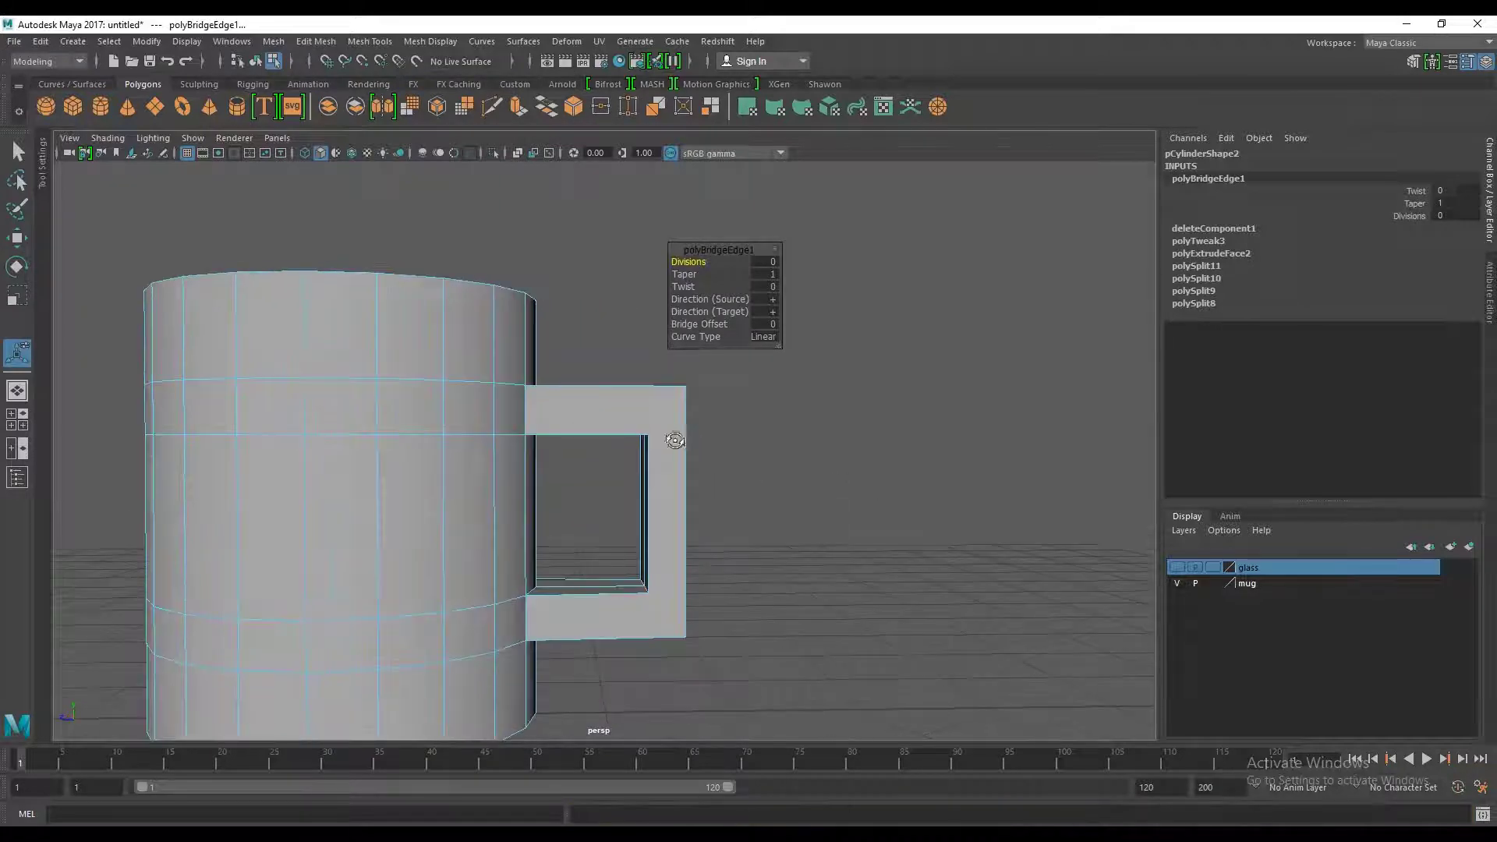
Step: Maximize the side -X view, clear the selection, and frame the square handle up close
{"action": "left_click_drag", "start_coordinate": [675, 440], "coordinate": [670, 447], "text": "alt"}
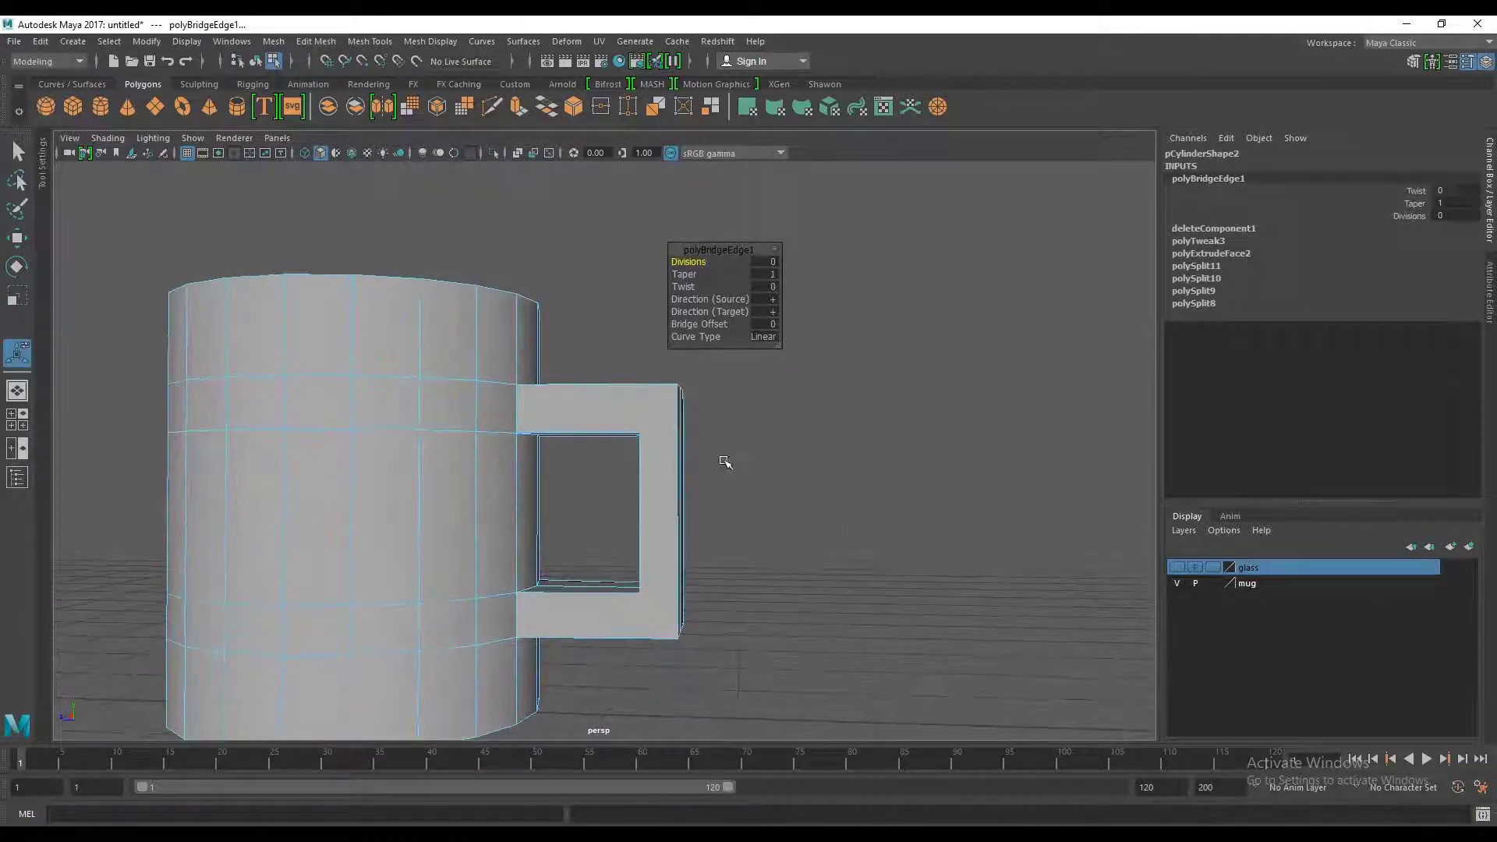
{"action": "scroll", "coordinate": [737, 441], "scroll_direction": "up", "scroll_amount": 3}
{"action": "scroll", "coordinate": [741, 450], "scroll_direction": "up", "scroll_amount": 2}
{"action": "key", "text": "space"}
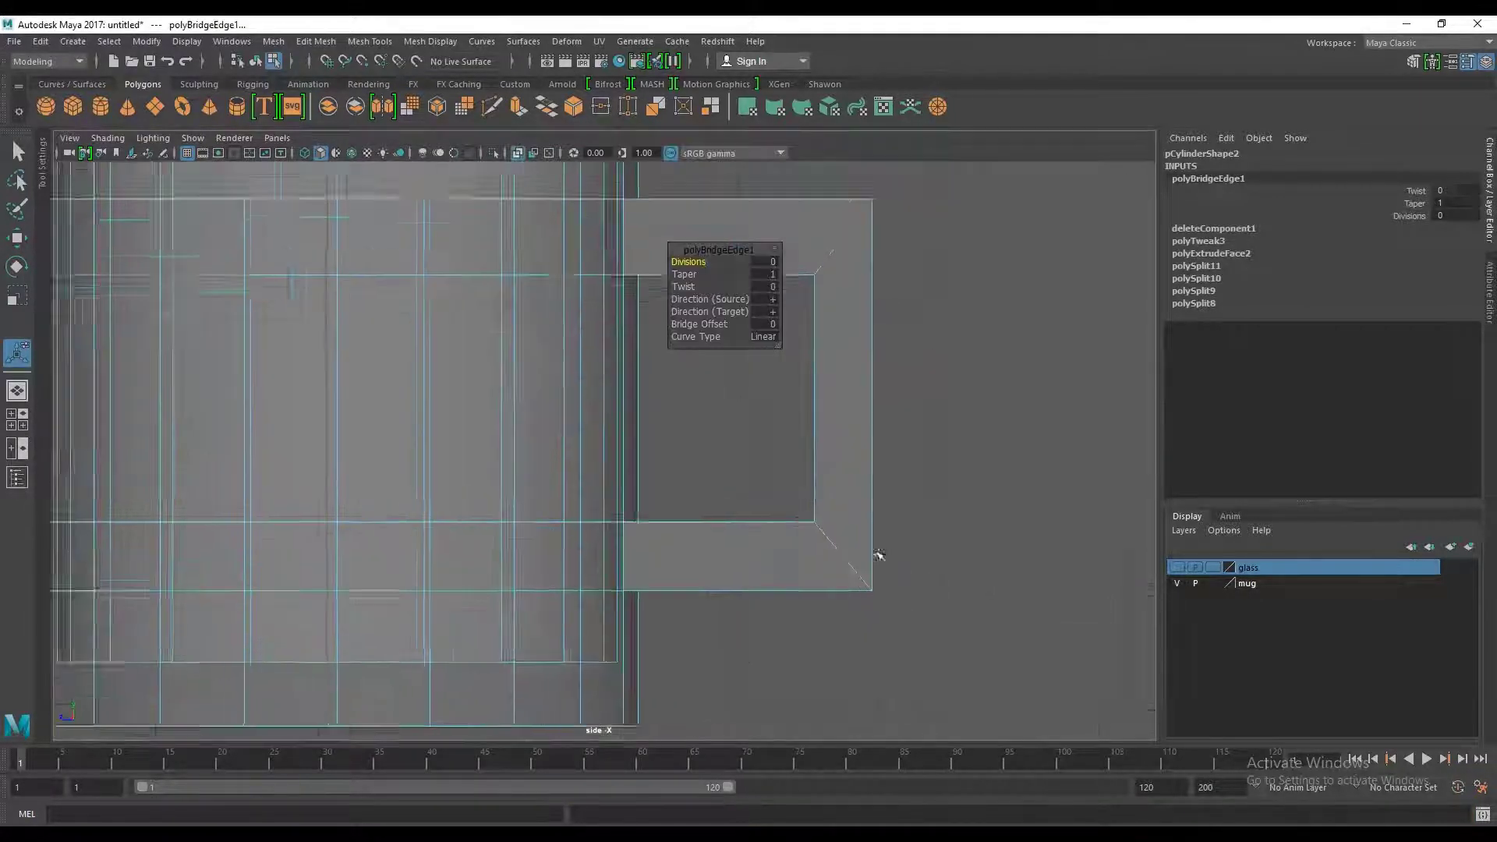
{"action": "scroll", "coordinate": [785, 492], "scroll_direction": "down", "scroll_amount": 5}
{"action": "scroll", "coordinate": [722, 519], "scroll_direction": "up", "scroll_amount": 1}
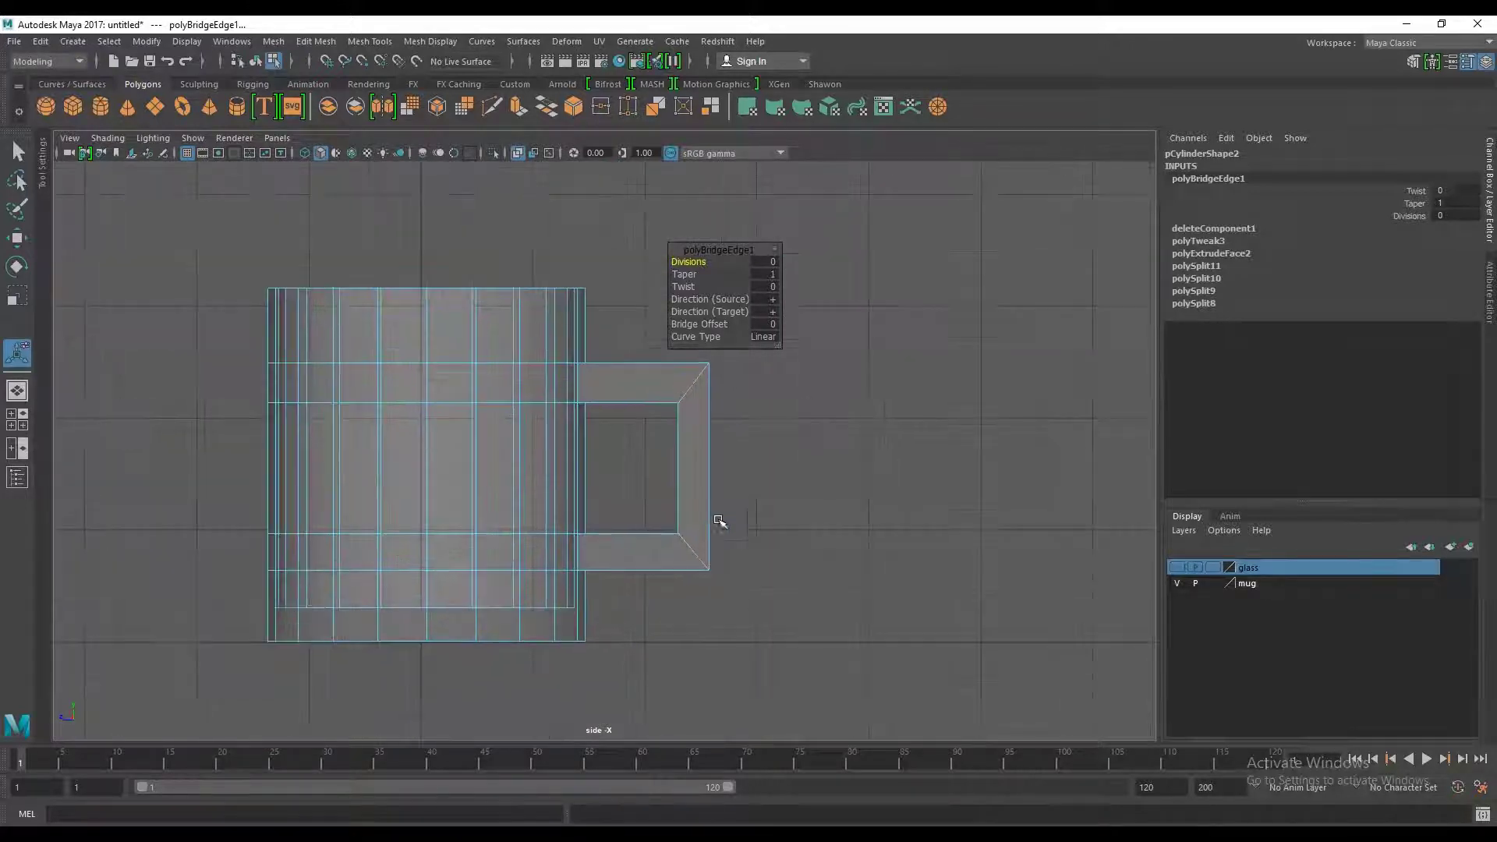
{"action": "scroll", "coordinate": [789, 452], "scroll_direction": "up", "scroll_amount": 1}
{"action": "left_click", "coordinate": [789, 451]}
{"action": "scroll", "coordinate": [679, 534], "scroll_direction": "up", "scroll_amount": 2}
{"action": "middle_click_drag", "start_coordinate": [679, 535], "coordinate": [630, 415], "text": "alt"}
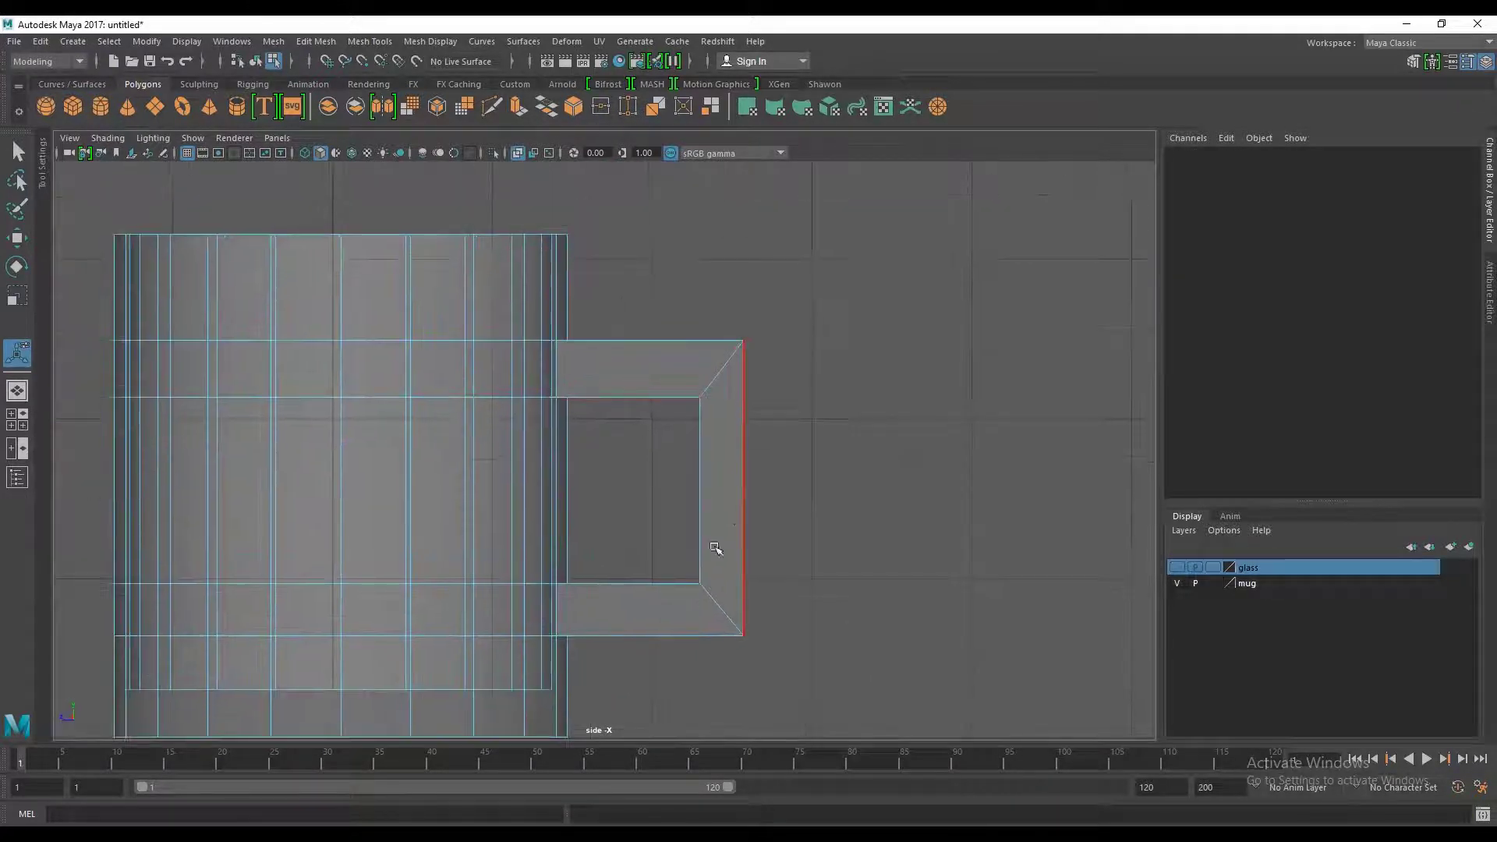
{"action": "scroll", "coordinate": [715, 548], "scroll_direction": "up", "scroll_amount": 2}
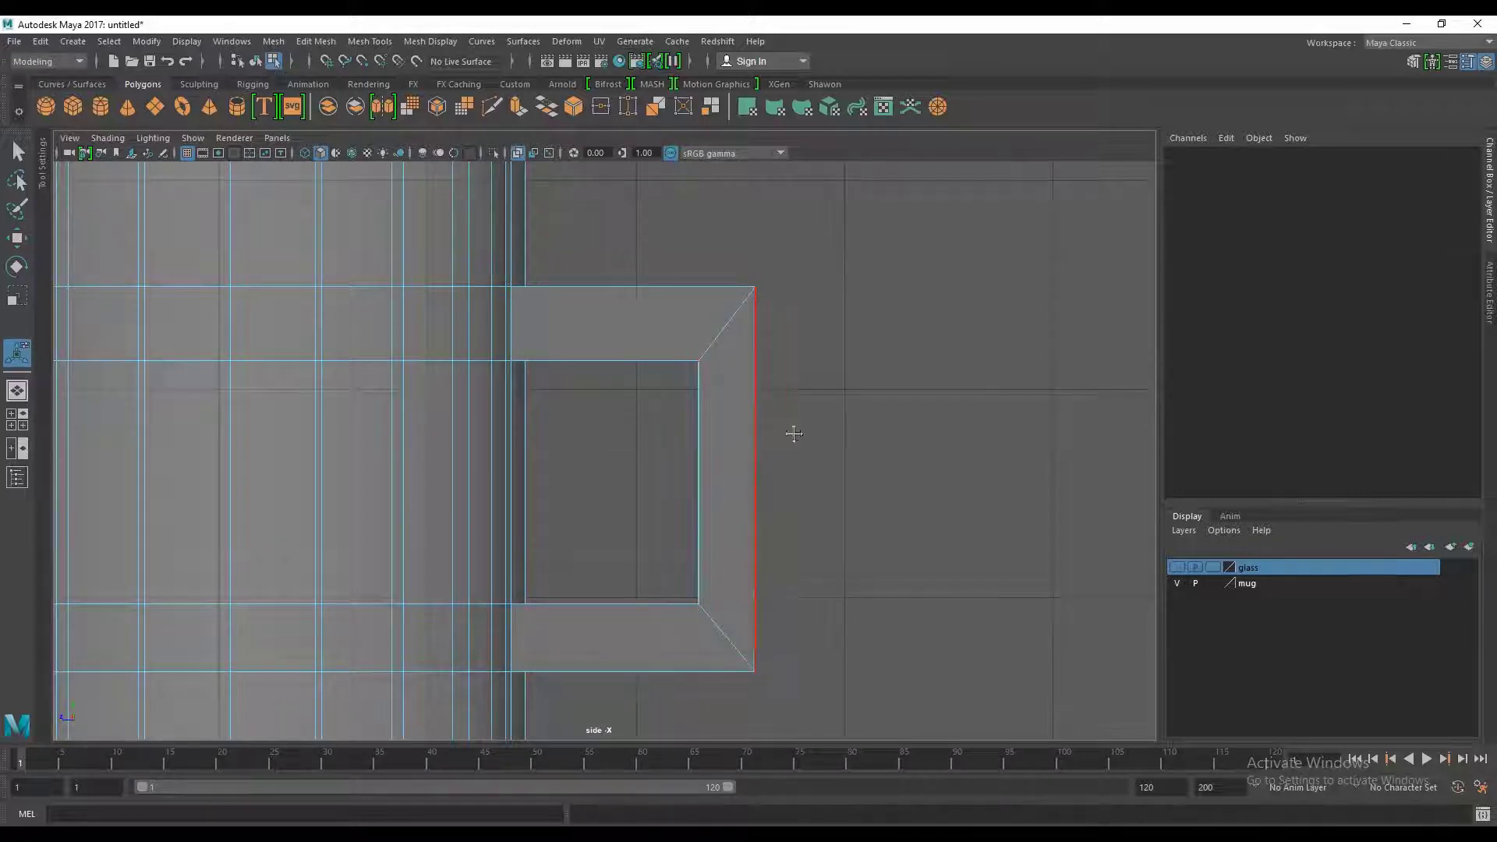
{"action": "middle_click_drag", "start_coordinate": [793, 433], "coordinate": [831, 382], "text": "alt"}
Step: Box-select the inner handle vertices and move them slightly left toward the mug body
{"action": "right_click_drag", "start_coordinate": [737, 386], "coordinate": [658, 384]}
{"action": "key", "text": "q"}
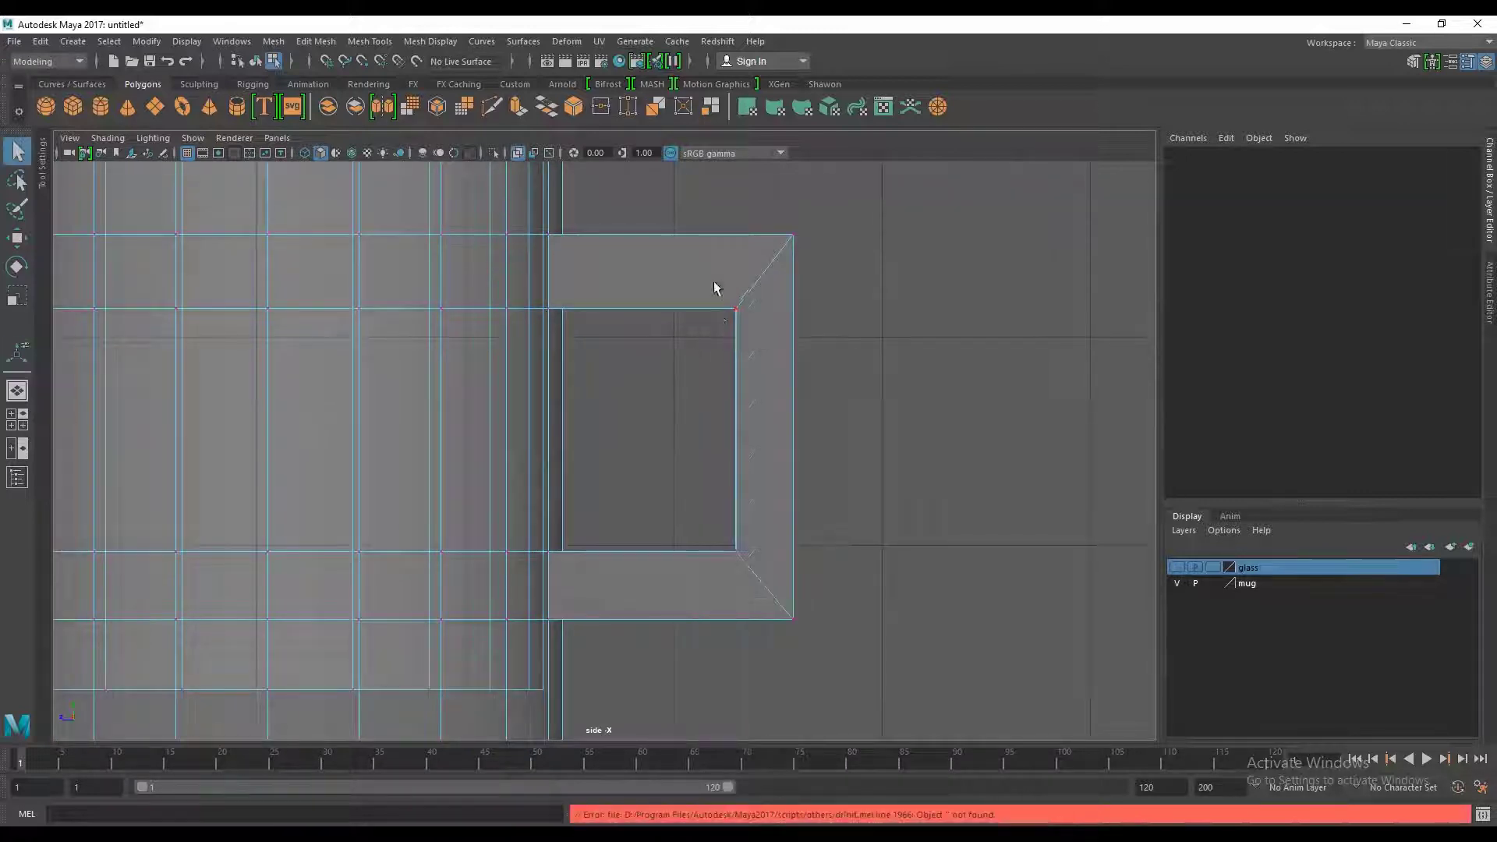
{"action": "left_click_drag", "start_coordinate": [710, 276], "coordinate": [742, 425]}
{"action": "left_click_drag", "start_coordinate": [755, 581], "coordinate": [756, 579]}
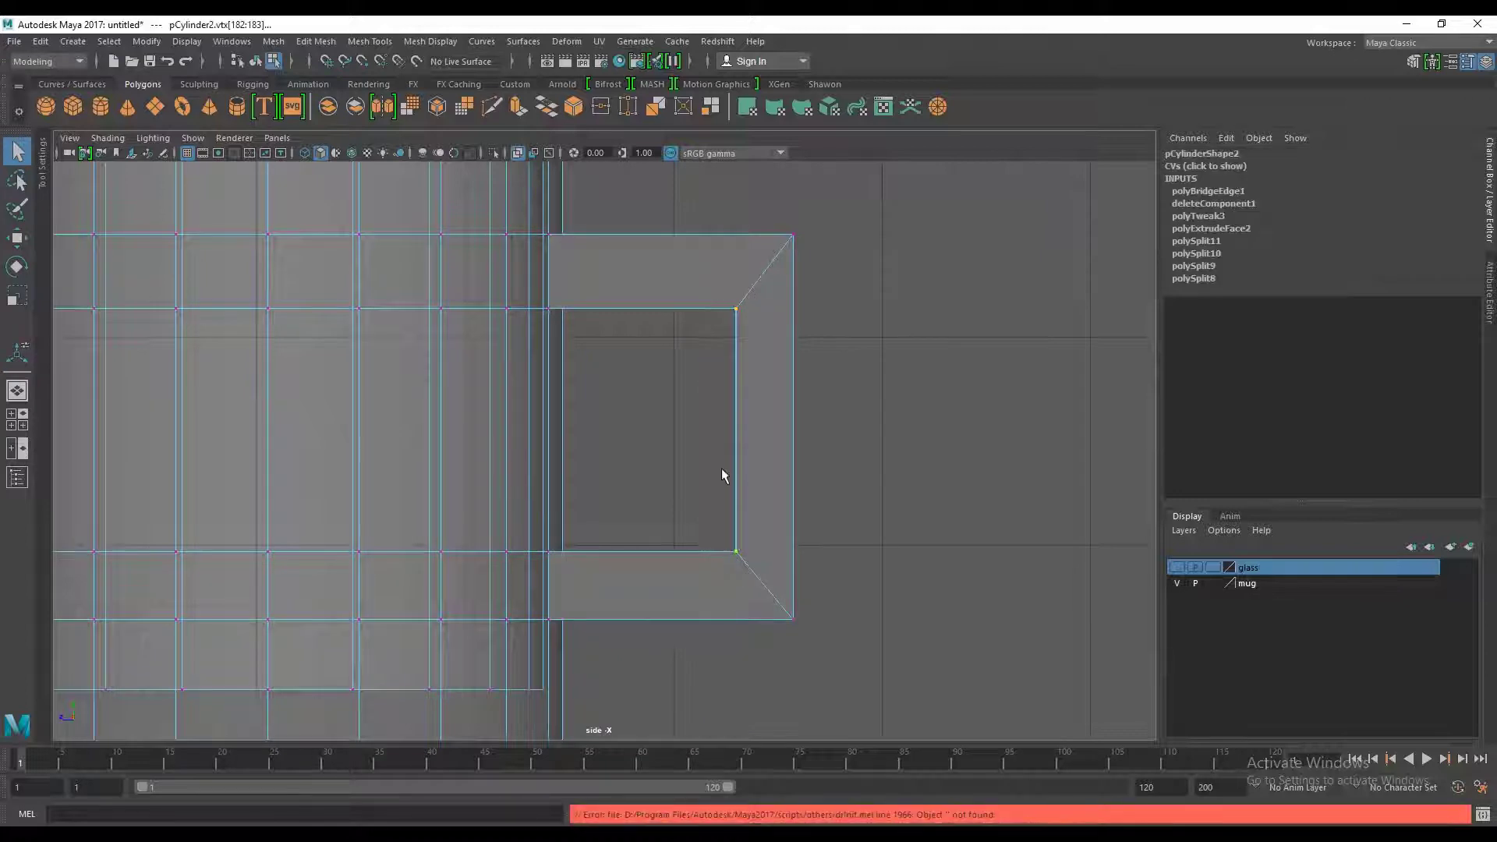
{"action": "key", "text": "w"}
{"action": "left_click_drag", "start_coordinate": [663, 431], "coordinate": [651, 432]}
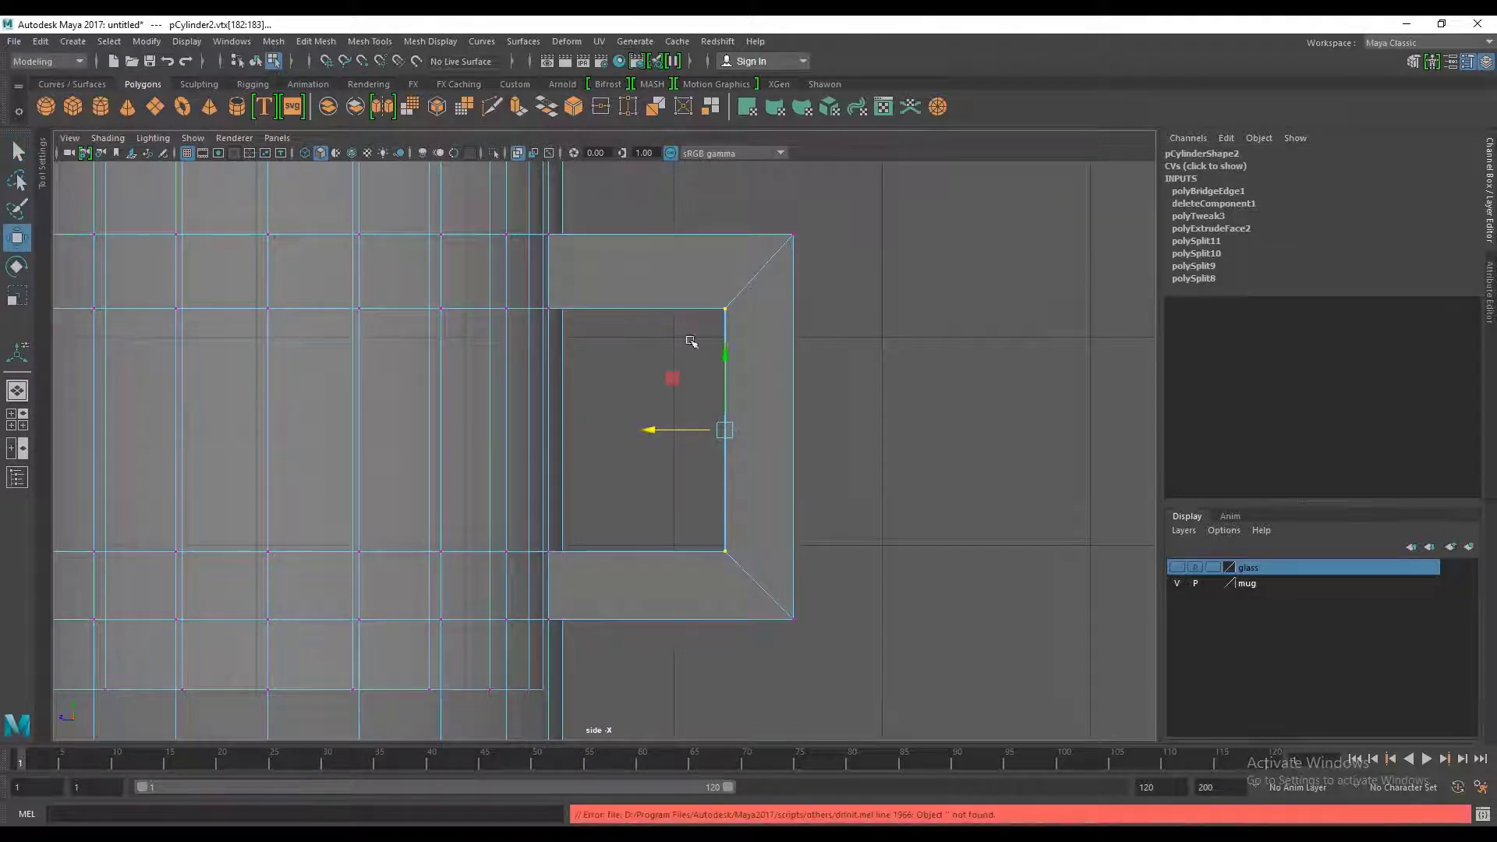
{"action": "left_click", "coordinate": [818, 356]}
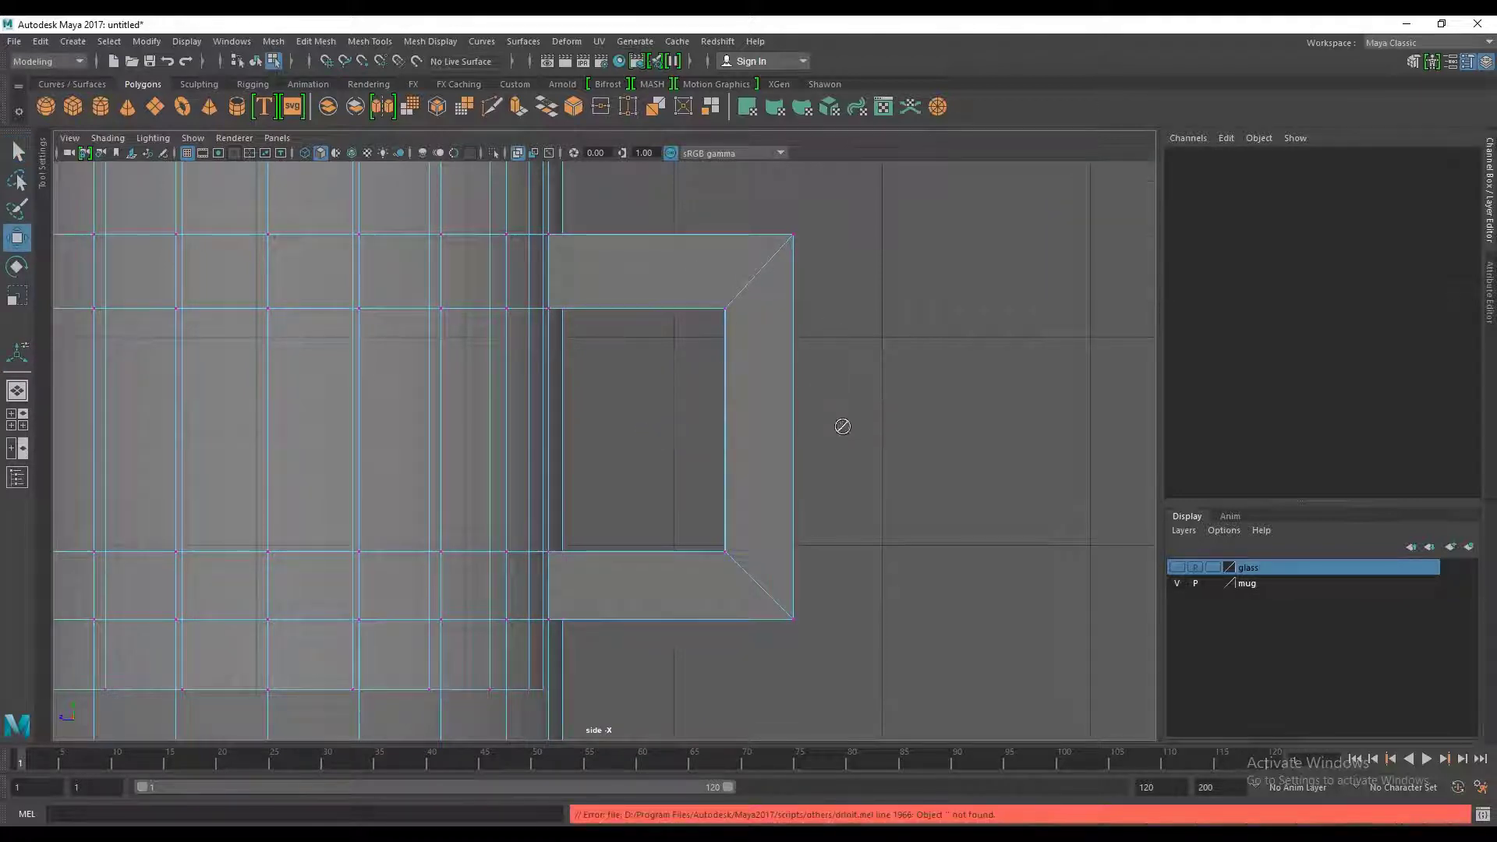
Step: Zoom the side view in closer on the handle
{"action": "left_click_drag", "start_coordinate": [842, 425], "coordinate": [838, 414], "text": "alt"}
{"action": "right_click_drag", "start_coordinate": [839, 415], "coordinate": [803, 452], "text": "alt"}
{"action": "scroll", "coordinate": [825, 359], "scroll_direction": "down", "scroll_amount": 5}
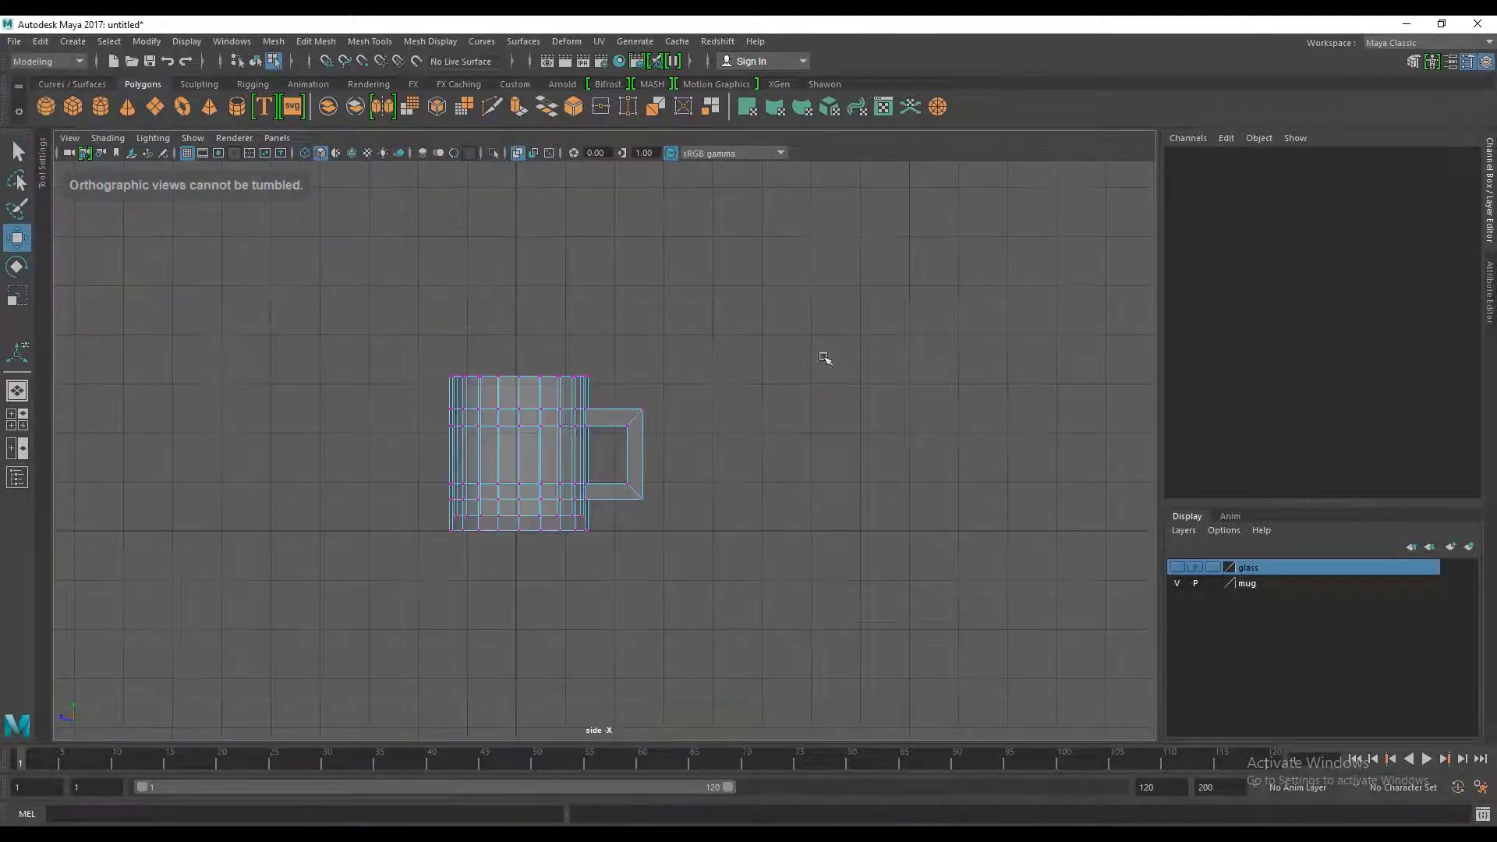
{"action": "scroll", "coordinate": [672, 491], "scroll_direction": "up", "scroll_amount": 4}
{"action": "scroll", "coordinate": [598, 356], "scroll_direction": "up", "scroll_amount": 3}
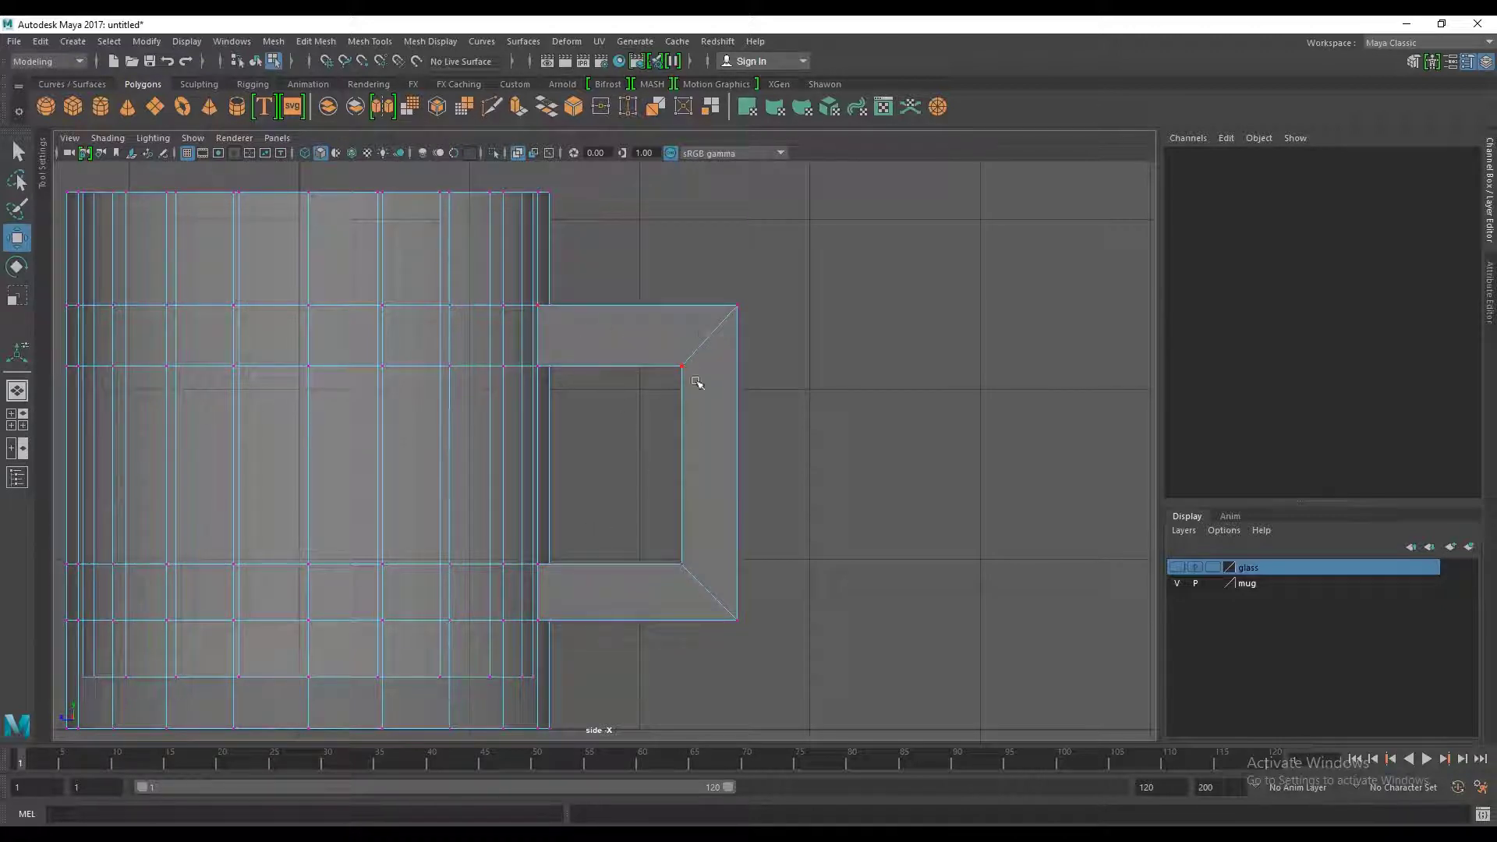
Step: In edge mode, select the handle's outer diagonal corner edges in the perspective view
{"action": "right_click", "coordinate": [711, 344]}
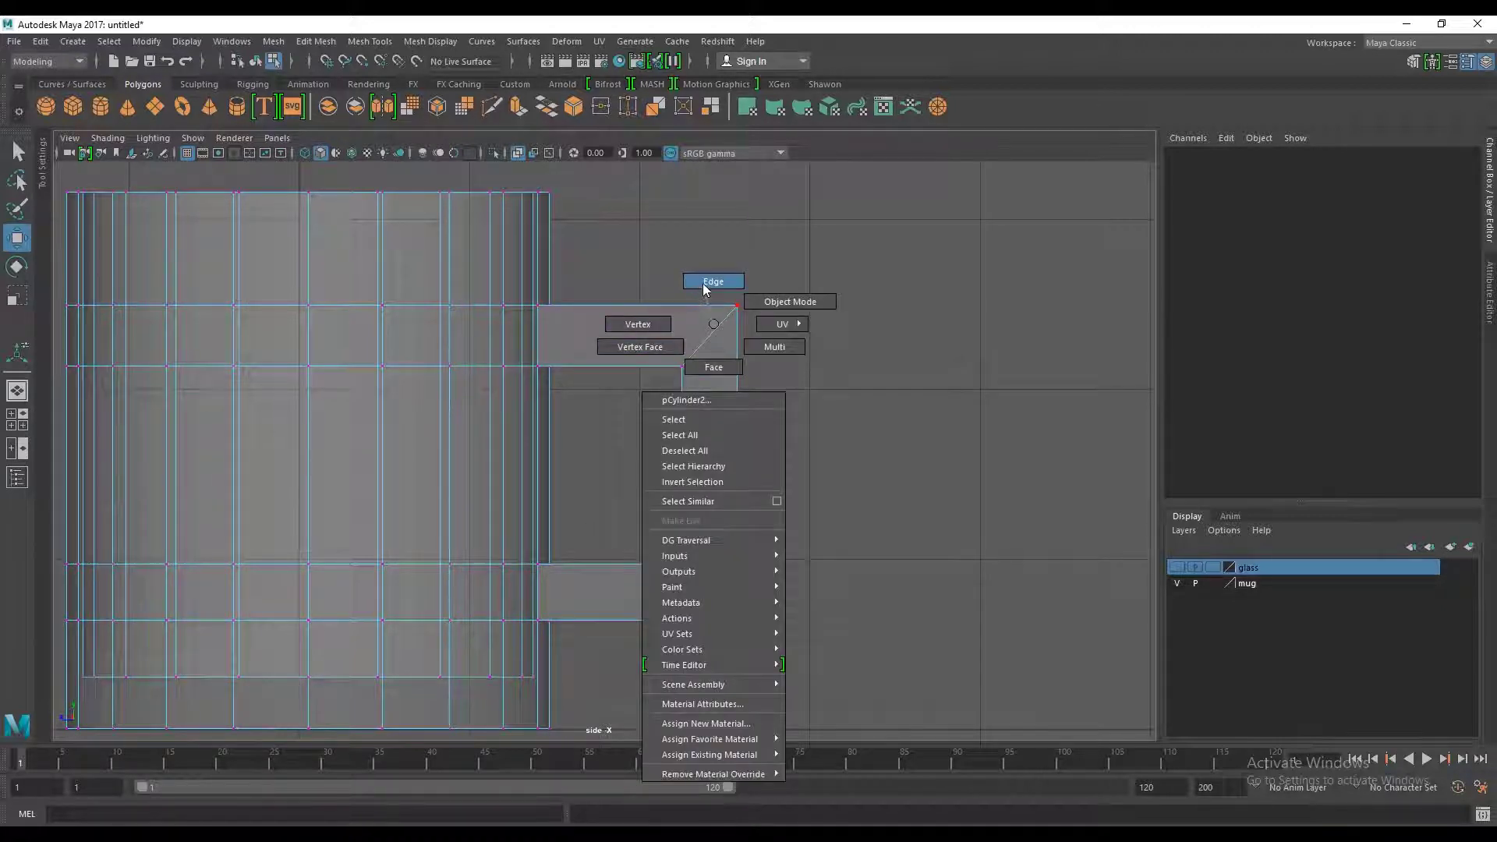
{"action": "left_click", "coordinate": [704, 290]}
{"action": "left_click", "coordinate": [715, 331]}
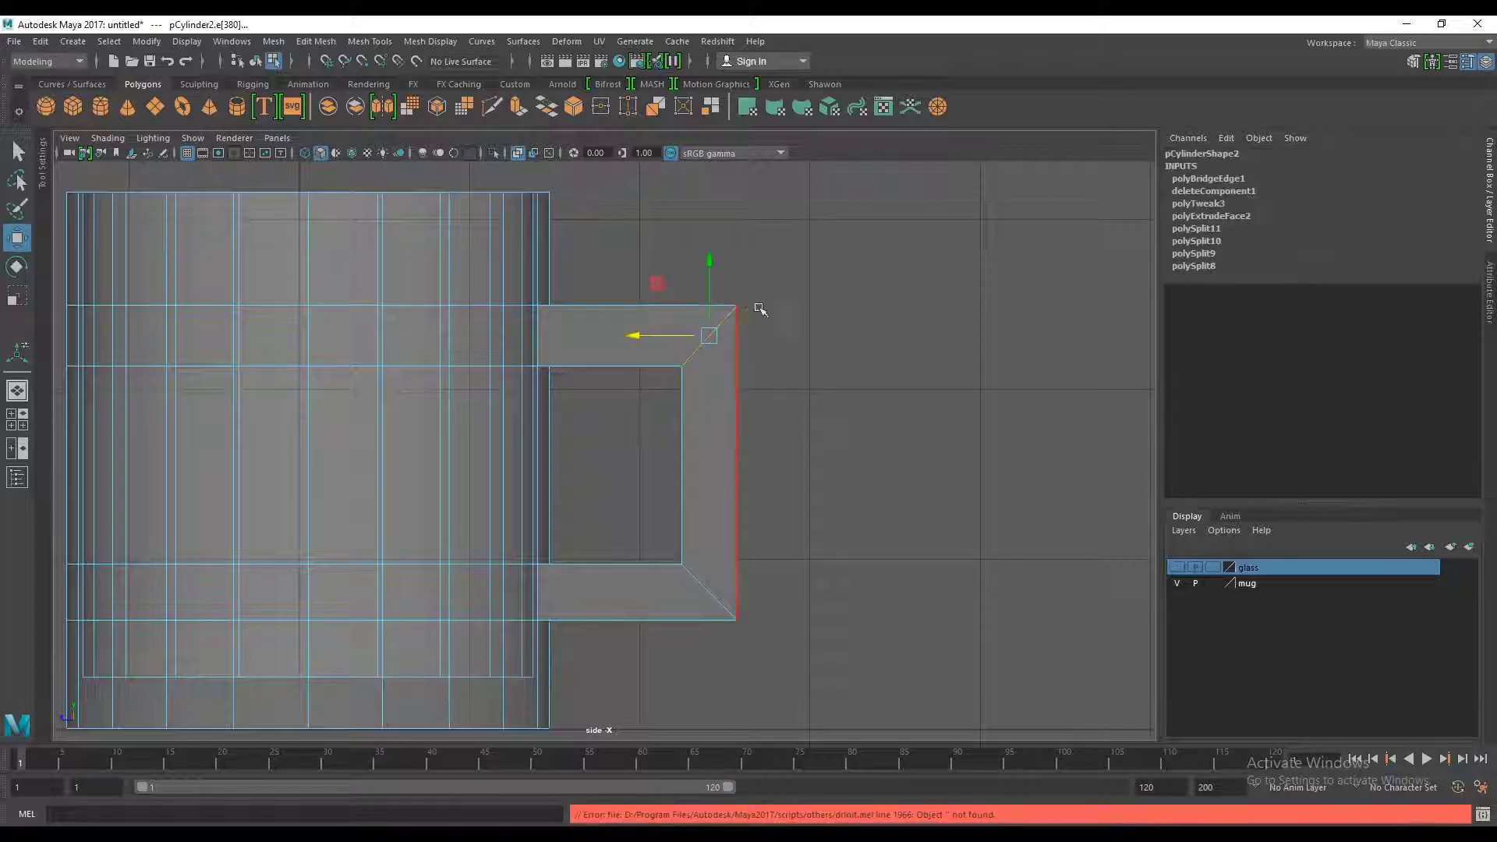
{"action": "key", "text": "space"}
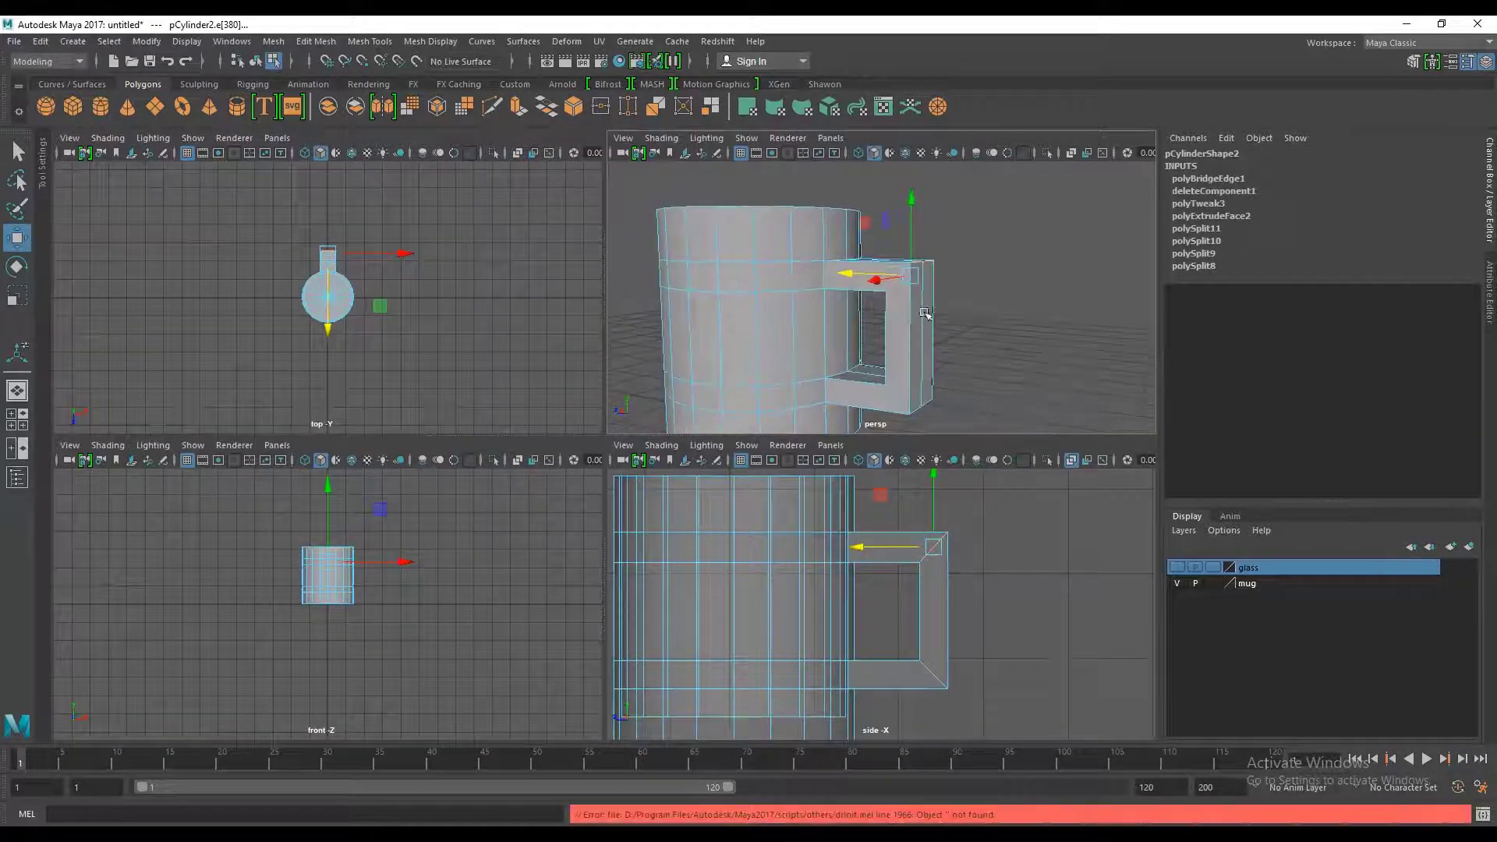
{"action": "key", "text": "space"}
{"action": "left_click", "coordinate": [825, 344]}
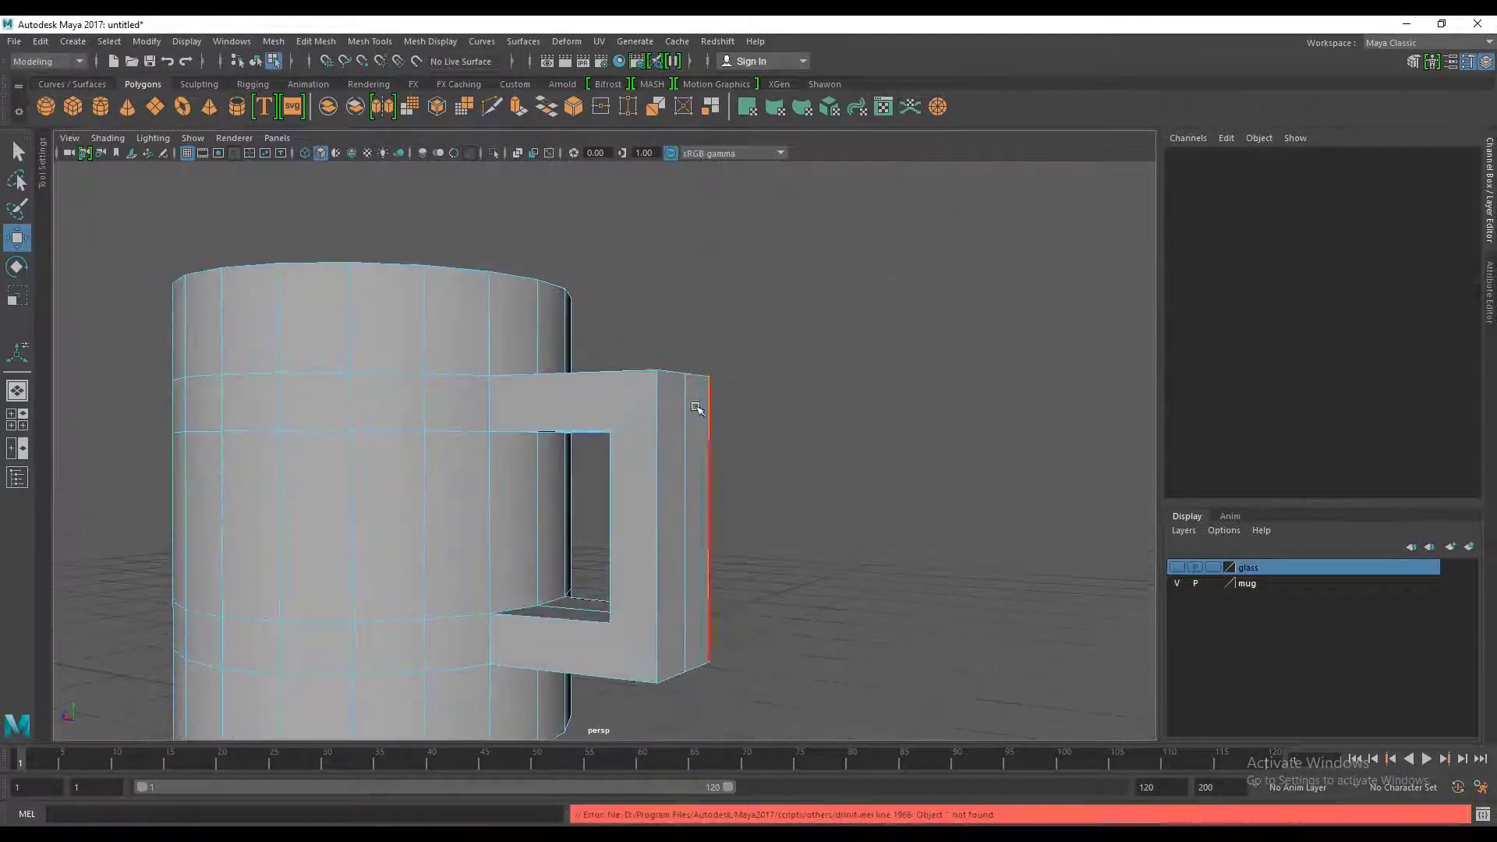
{"action": "left_click", "coordinate": [633, 395]}
Step: Scale the selected handle edges inward along X to narrow the handle
{"action": "scroll", "coordinate": [649, 463], "scroll_direction": "up", "scroll_amount": 2}
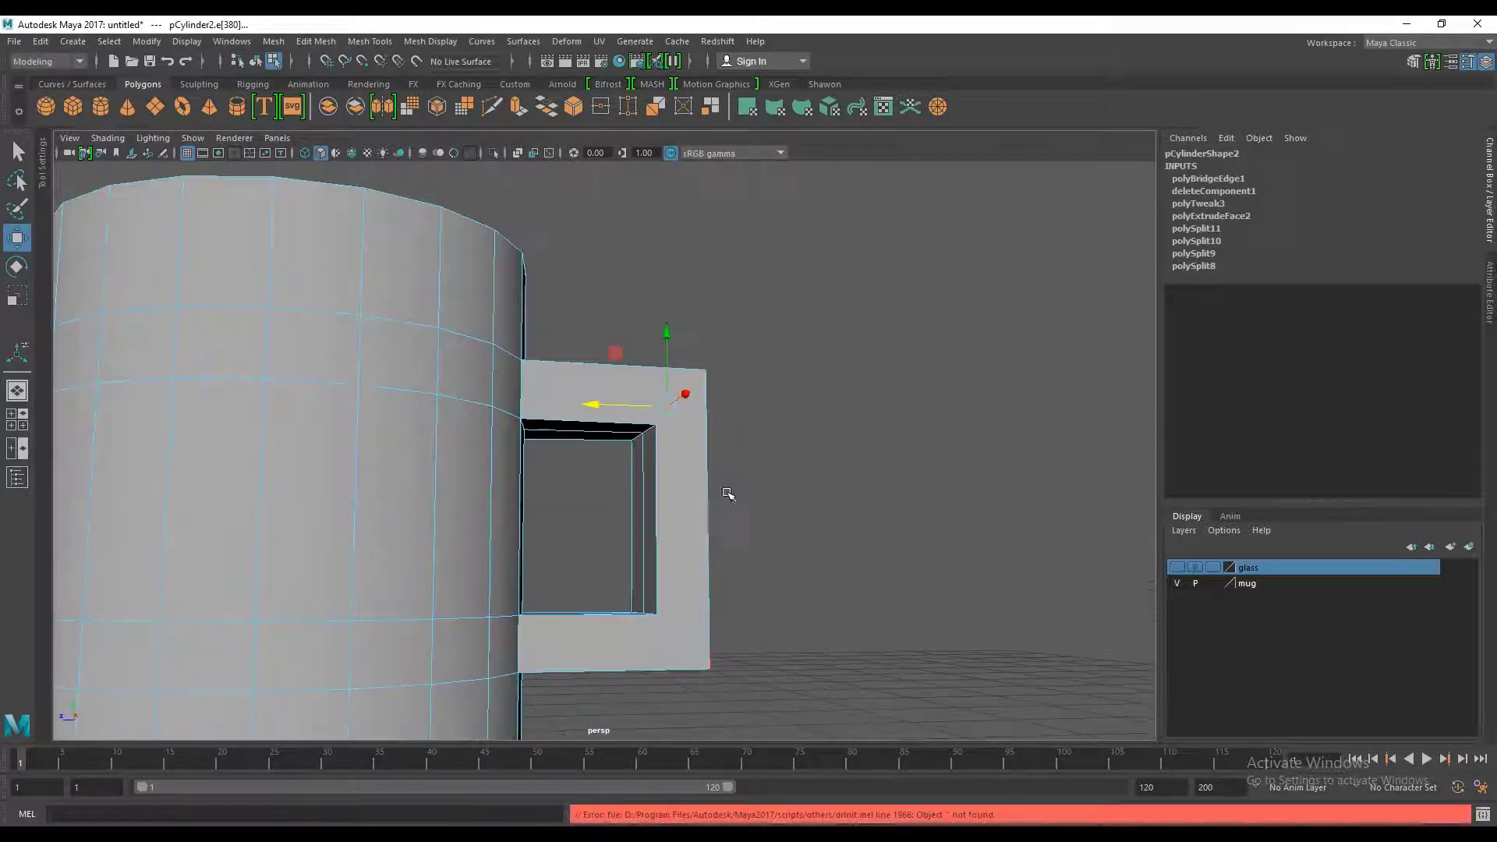
{"action": "scroll", "coordinate": [713, 394], "scroll_direction": "up", "scroll_amount": 5}
{"action": "scroll", "coordinate": [714, 483], "scroll_direction": "up", "scroll_amount": 2}
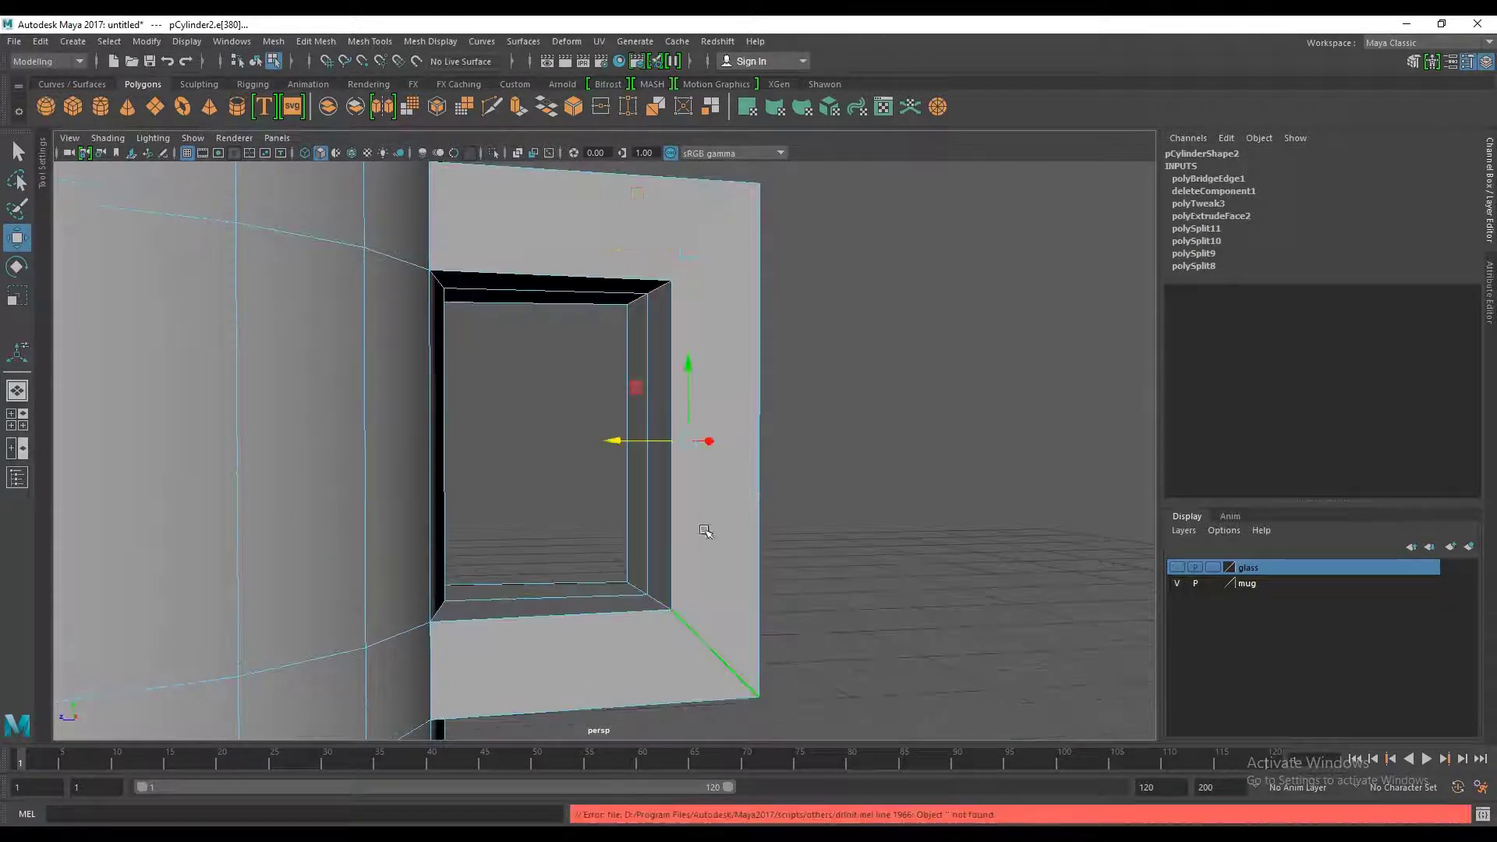
{"action": "scroll", "coordinate": [706, 531], "scroll_direction": "down", "scroll_amount": 5}
{"action": "mouse_move", "coordinate": [769, 485]}
{"action": "left_mouse_down", "text": "alt"}
{"action": "mouse_move", "coordinate": [684, 511]}
{"action": "mouse_move", "coordinate": [652, 541]}
{"action": "mouse_move", "coordinate": [677, 500]}
{"action": "left_mouse_up", "text": "alt"}
{"action": "scroll", "coordinate": [664, 497], "scroll_direction": "up", "scroll_amount": 3}
{"action": "mouse_move", "coordinate": [579, 441]}
{"action": "left_mouse_down", "text": "alt"}
{"action": "mouse_move", "coordinate": [670, 434]}
{"action": "mouse_move", "coordinate": [659, 444]}
{"action": "left_mouse_up", "text": "alt"}
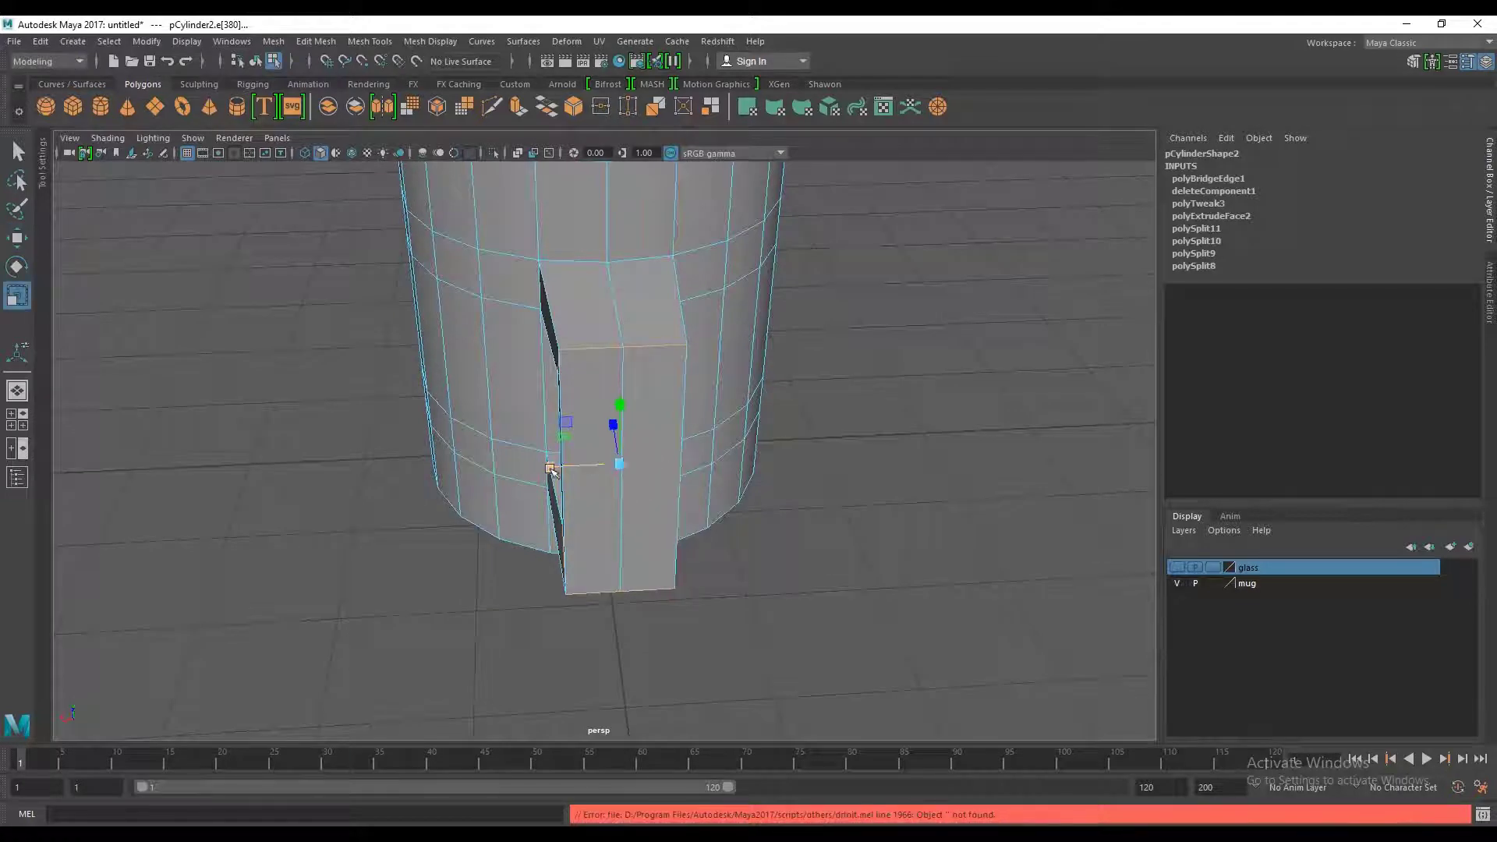
{"action": "left_click_drag", "start_coordinate": [551, 468], "coordinate": [733, 455]}
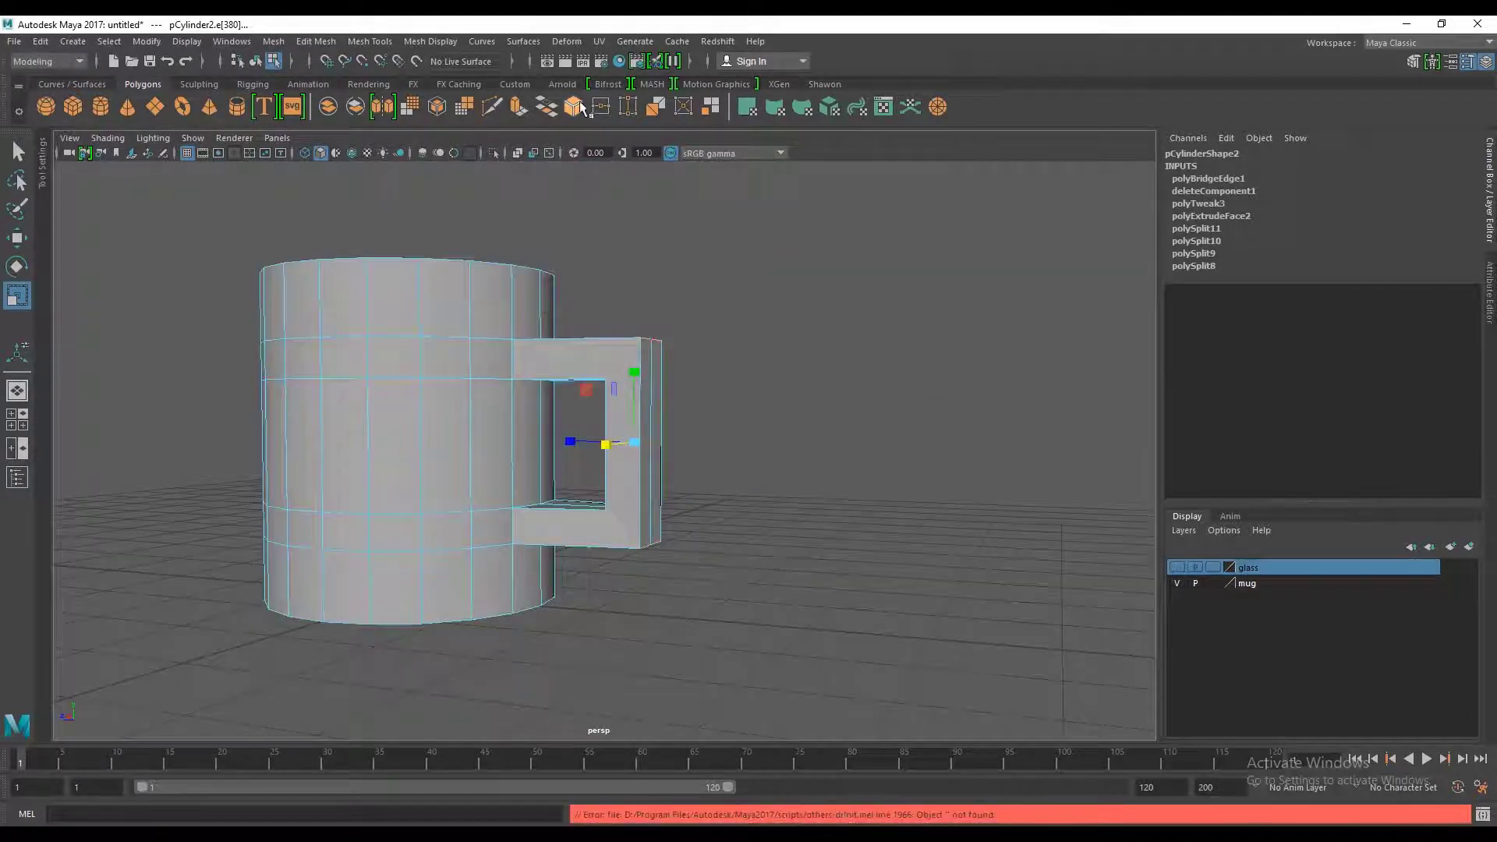
Step: Bevel the handle's corner edges with fraction 0.9 and 3 segments, then deselect
{"action": "key", "text": "ctrl+b"}
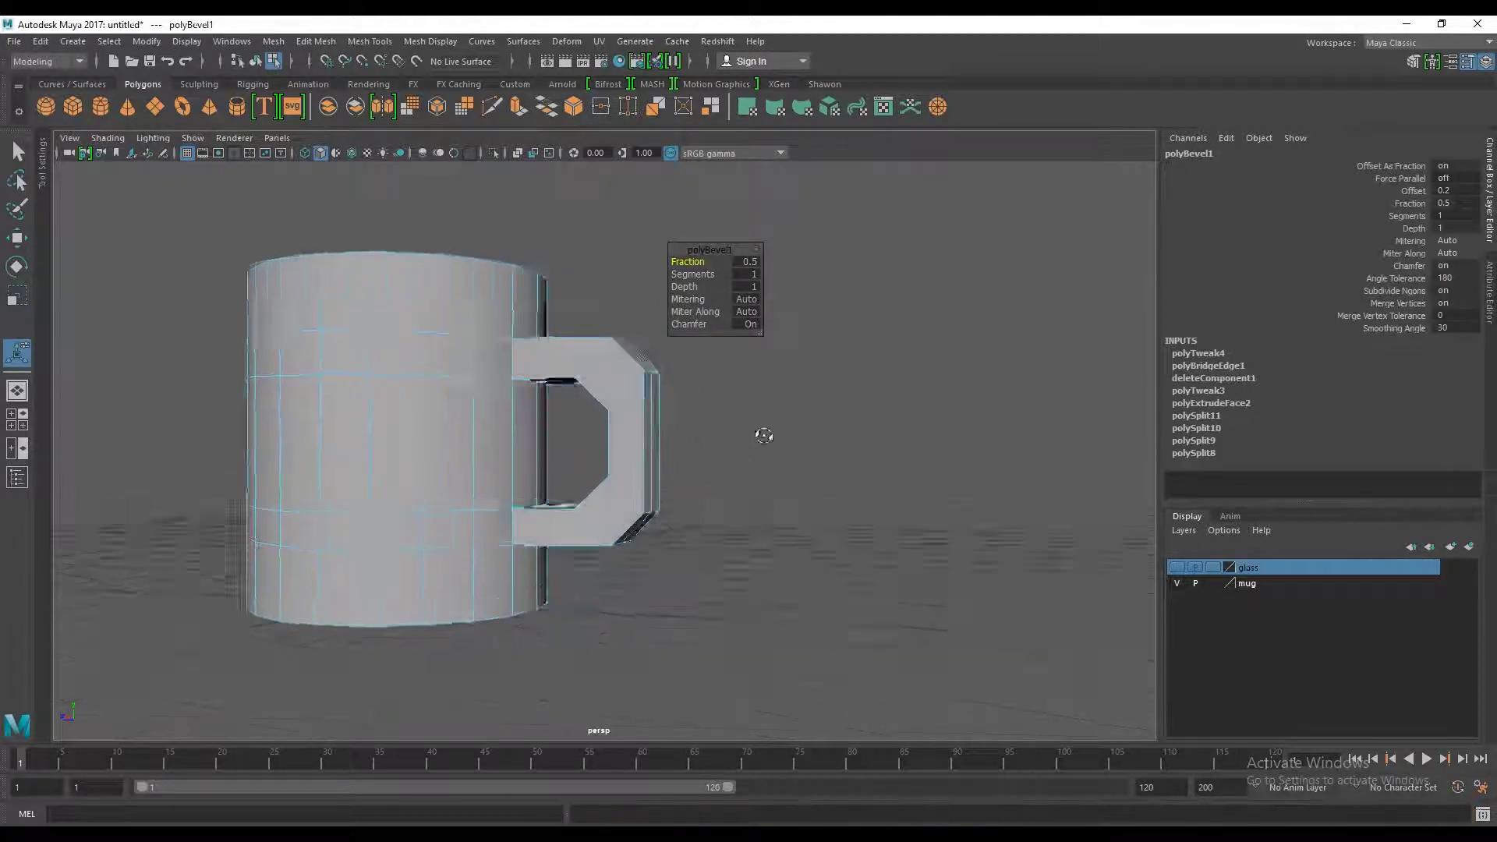
{"action": "scroll", "coordinate": [756, 459], "scroll_direction": "up", "scroll_amount": 2}
{"action": "scroll", "coordinate": [751, 461], "scroll_direction": "up", "scroll_amount": 3}
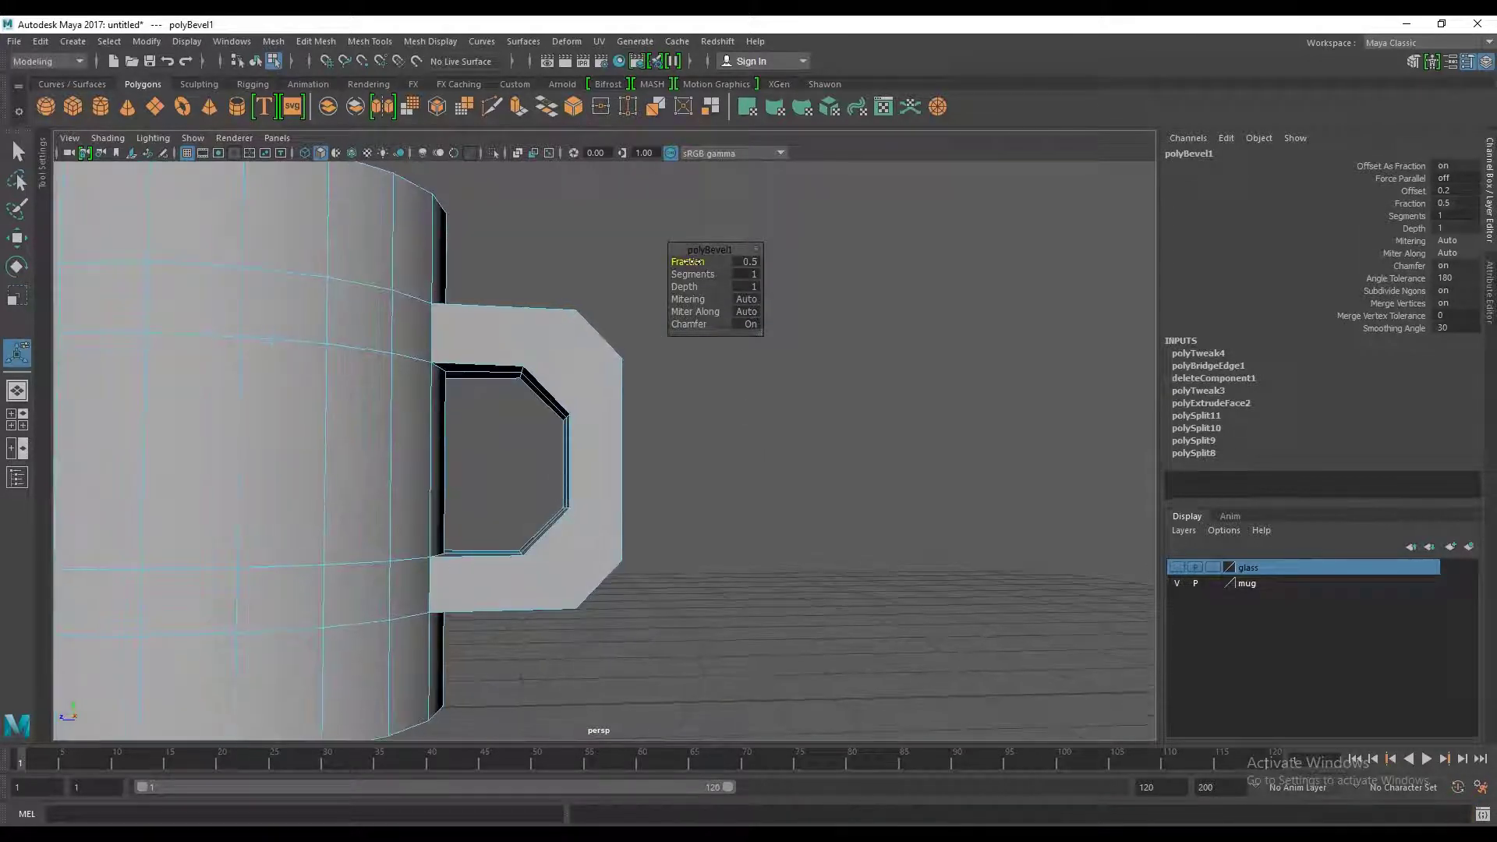
{"action": "mouse_move", "coordinate": [689, 262]}
{"action": "left_mouse_down"}
{"action": "mouse_move", "coordinate": [704, 274]}
{"action": "mouse_move", "coordinate": [685, 262]}
{"action": "left_mouse_up"}
{"action": "mouse_move", "coordinate": [682, 407]}
{"action": "left_mouse_down", "text": "alt"}
{"action": "mouse_move", "coordinate": [453, 419]}
{"action": "mouse_move", "coordinate": [718, 401]}
{"action": "left_mouse_up", "text": "alt"}
{"action": "scroll", "coordinate": [702, 437], "scroll_direction": "down", "scroll_amount": 3}
{"action": "scroll", "coordinate": [668, 454], "scroll_direction": "up", "scroll_amount": 5}
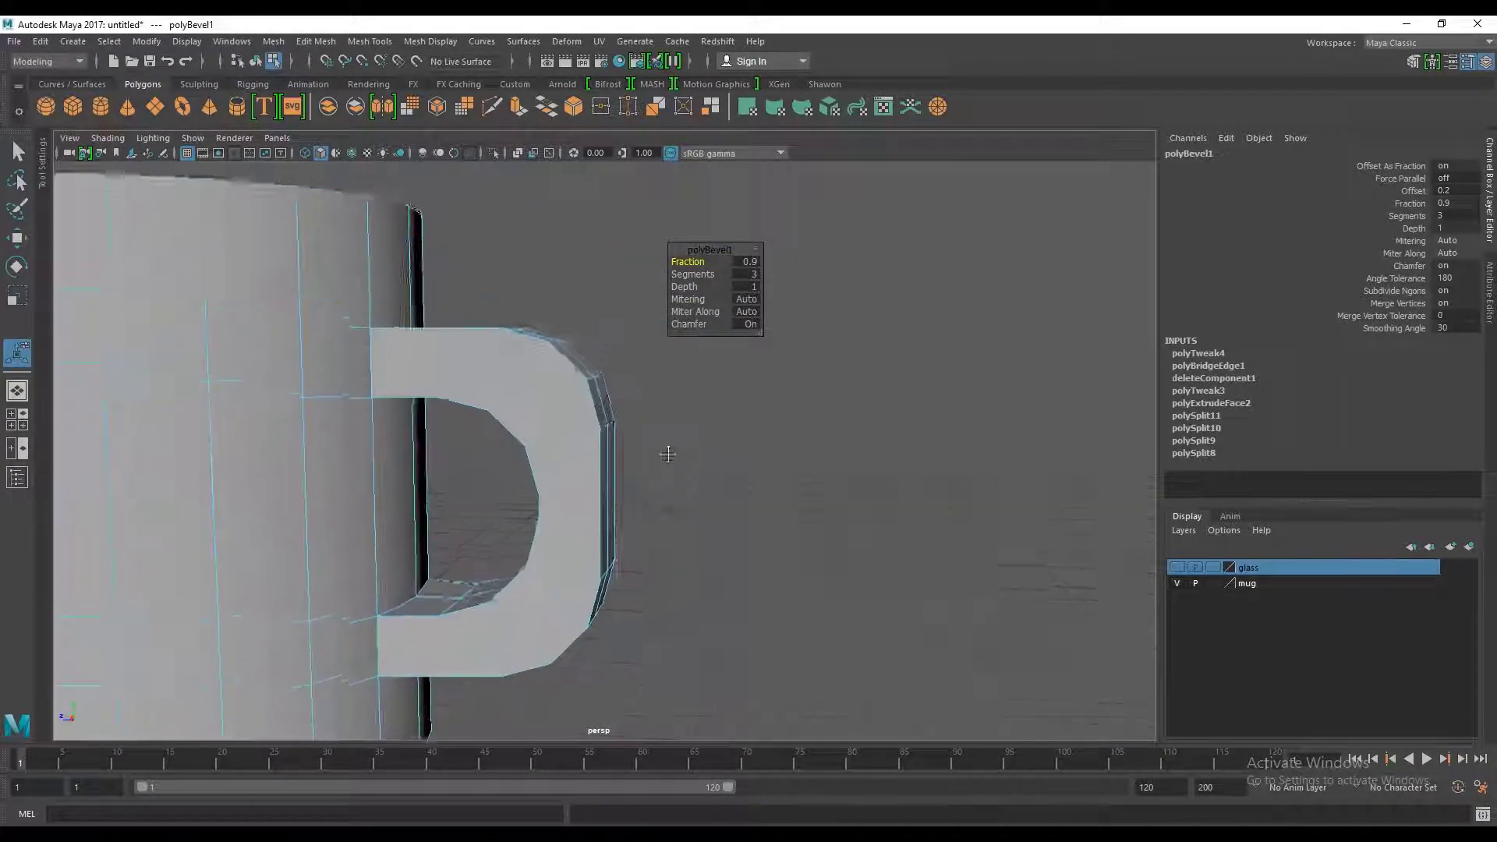
{"action": "scroll", "coordinate": [686, 475], "scroll_direction": "down", "scroll_amount": 4}
{"action": "left_click", "coordinate": [761, 377]}
{"action": "mouse_move", "coordinate": [762, 377]}
{"action": "left_mouse_down", "text": "alt"}
{"action": "mouse_move", "coordinate": [668, 451]}
{"action": "mouse_move", "coordinate": [573, 450]}
{"action": "mouse_move", "coordinate": [687, 384]}
{"action": "left_mouse_up", "text": "alt"}
{"action": "scroll", "coordinate": [671, 374], "scroll_direction": "up", "scroll_amount": 3}
Step: Insert a new edge loop along the mug rim with Multi-Cut
{"action": "scroll", "coordinate": [695, 468], "scroll_direction": "up", "scroll_amount": 3}
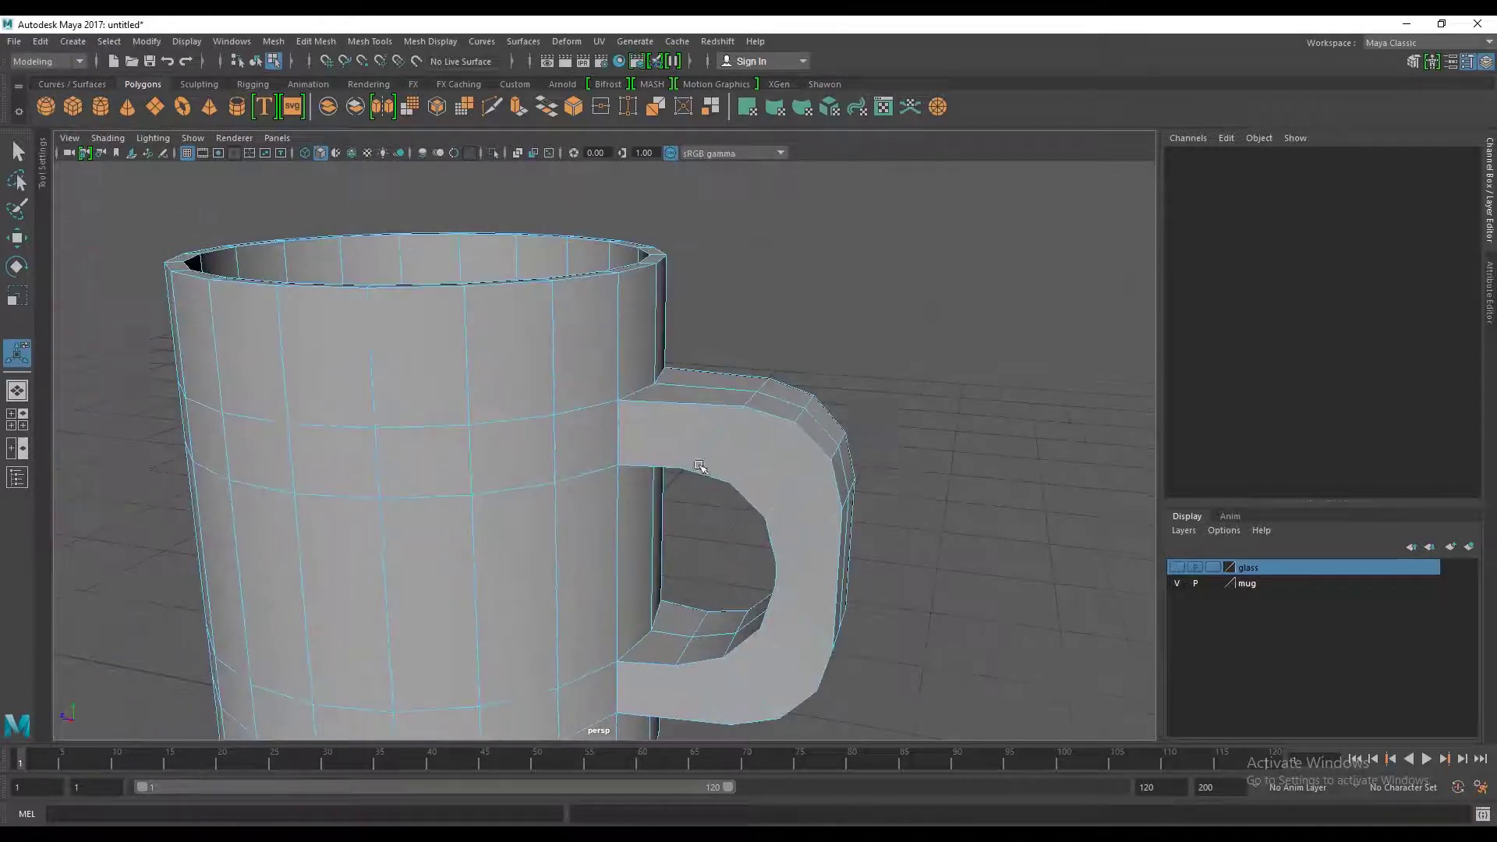
{"action": "mouse_move", "coordinate": [694, 468]}
{"action": "left_mouse_down", "text": "alt"}
{"action": "mouse_move", "coordinate": [659, 501]}
{"action": "mouse_move", "coordinate": [584, 507]}
{"action": "mouse_move", "coordinate": [623, 445]}
{"action": "left_mouse_up", "text": "alt"}
{"action": "scroll", "coordinate": [664, 525], "scroll_direction": "up", "scroll_amount": 4}
{"action": "scroll", "coordinate": [601, 484], "scroll_direction": "down", "scroll_amount": 4}
{"action": "left_click", "coordinate": [491, 109]}
{"action": "scroll", "coordinate": [659, 517], "scroll_direction": "up", "scroll_amount": 4}
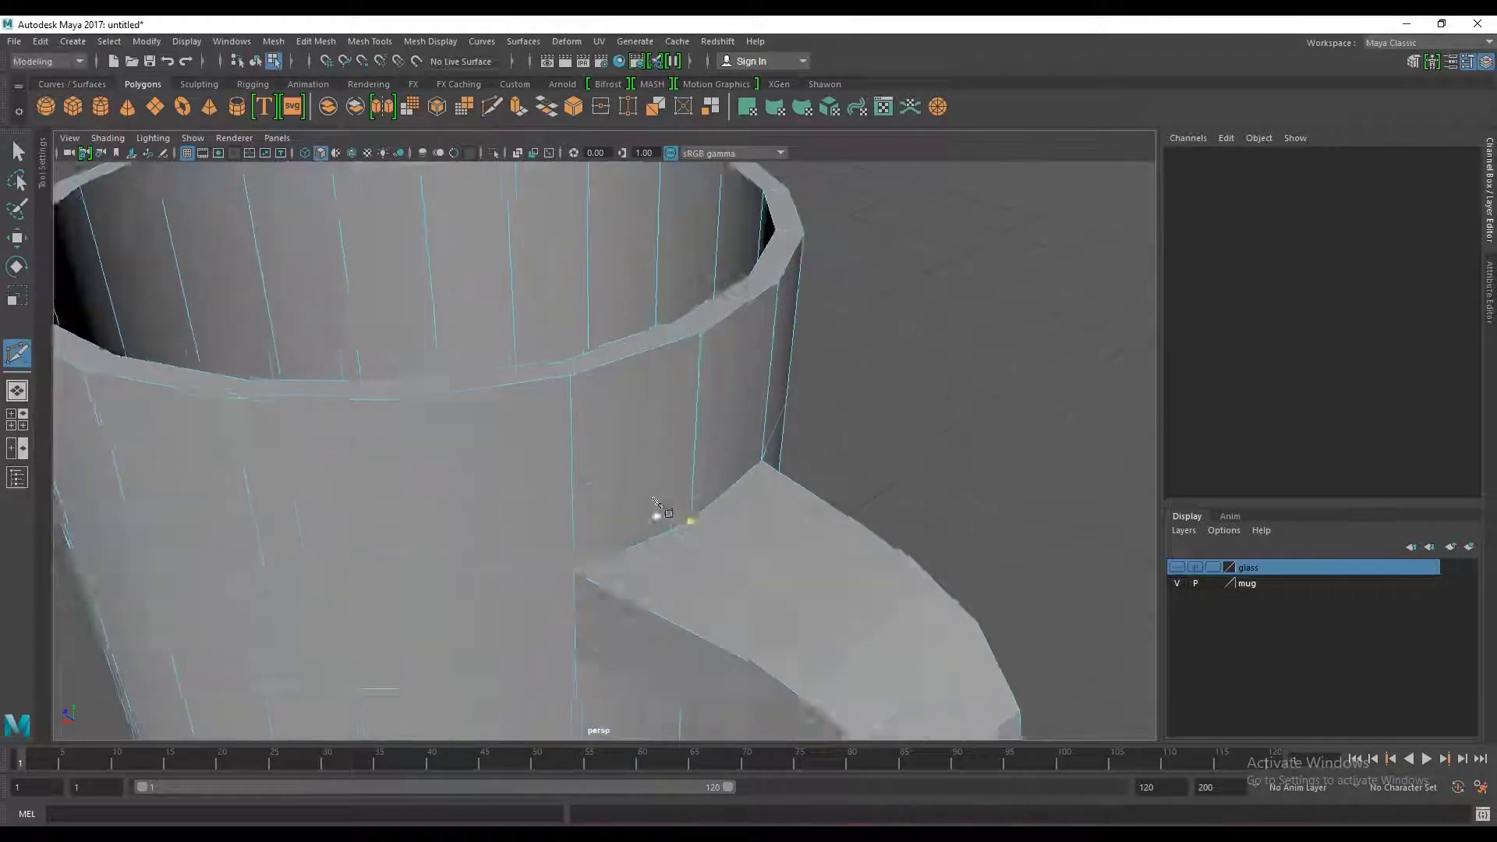
{"action": "mouse_move", "coordinate": [659, 517]}
{"action": "left_mouse_down", "text": "alt"}
{"action": "mouse_move", "coordinate": [685, 545]}
{"action": "mouse_move", "coordinate": [648, 491]}
{"action": "mouse_move", "coordinate": [652, 518]}
{"action": "mouse_move", "coordinate": [644, 482]}
{"action": "mouse_move", "coordinate": [755, 488]}
{"action": "mouse_move", "coordinate": [846, 275]}
{"action": "mouse_move", "coordinate": [811, 501]}
{"action": "mouse_move", "coordinate": [742, 444]}
{"action": "mouse_move", "coordinate": [645, 500]}
{"action": "mouse_move", "coordinate": [590, 500]}
{"action": "mouse_move", "coordinate": [598, 468]}
{"action": "mouse_move", "coordinate": [691, 406]}
{"action": "left_mouse_up", "text": "alt"}
{"action": "left_click", "coordinate": [644, 482]}
{"action": "left_click", "coordinate": [837, 294], "text": "ctrl"}
{"action": "scroll", "coordinate": [590, 499], "scroll_direction": "down", "scroll_amount": 5}
{"action": "scroll", "coordinate": [598, 468], "scroll_direction": "up", "scroll_amount": 5}
Step: Cut another edge loop where the handle joins the mug body
{"action": "left_click", "coordinate": [641, 627]}
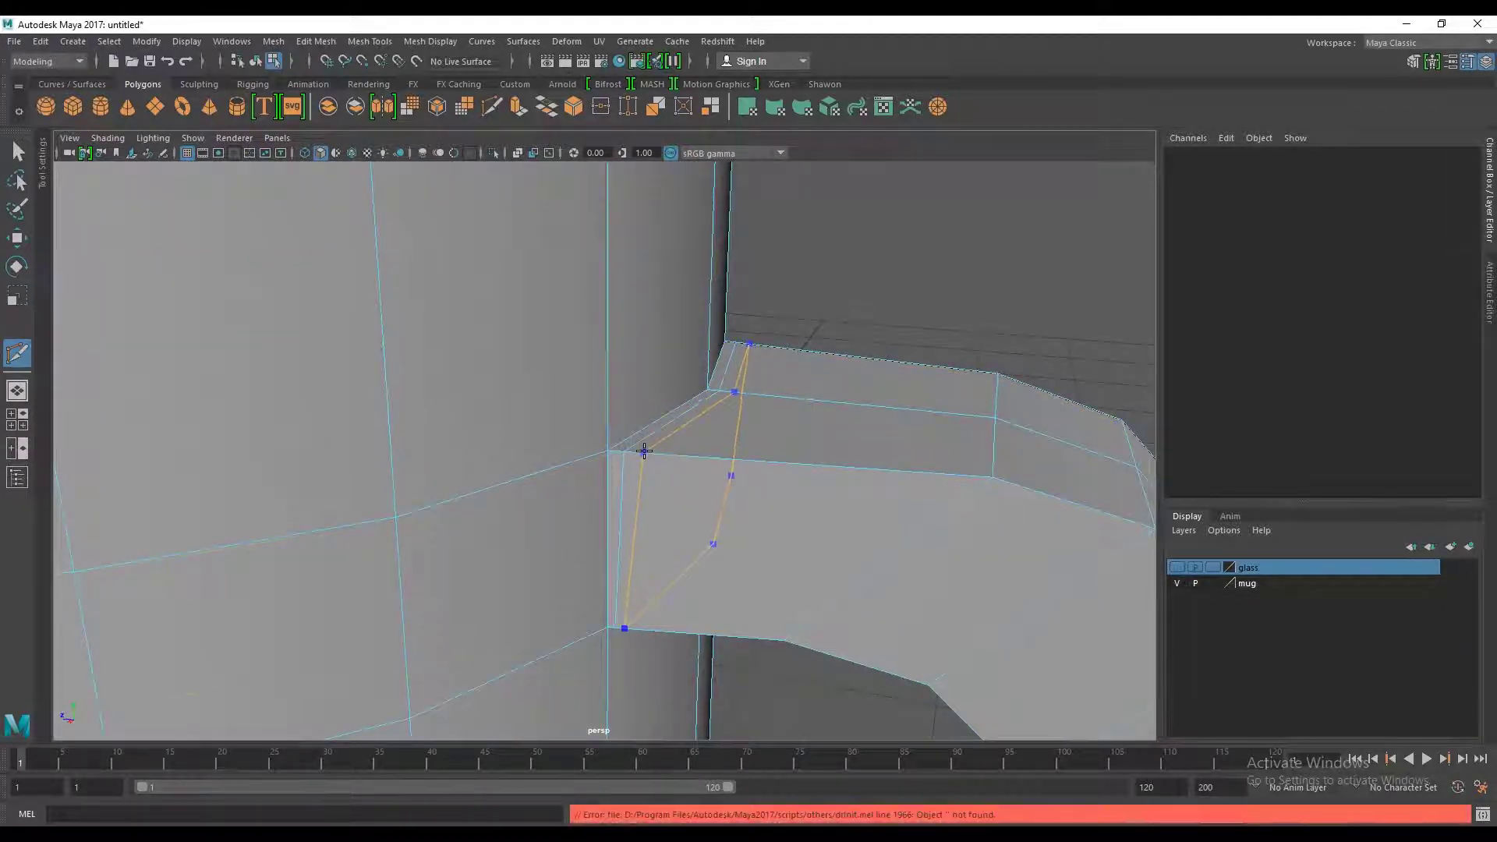
{"action": "mouse_move", "coordinate": [614, 431]}
{"action": "left_mouse_down", "text": "alt"}
{"action": "mouse_move", "coordinate": [658, 551]}
{"action": "mouse_move", "coordinate": [652, 501]}
{"action": "mouse_move", "coordinate": [606, 476]}
{"action": "mouse_move", "coordinate": [664, 494]}
{"action": "mouse_move", "coordinate": [673, 465]}
{"action": "left_mouse_up", "text": "alt"}
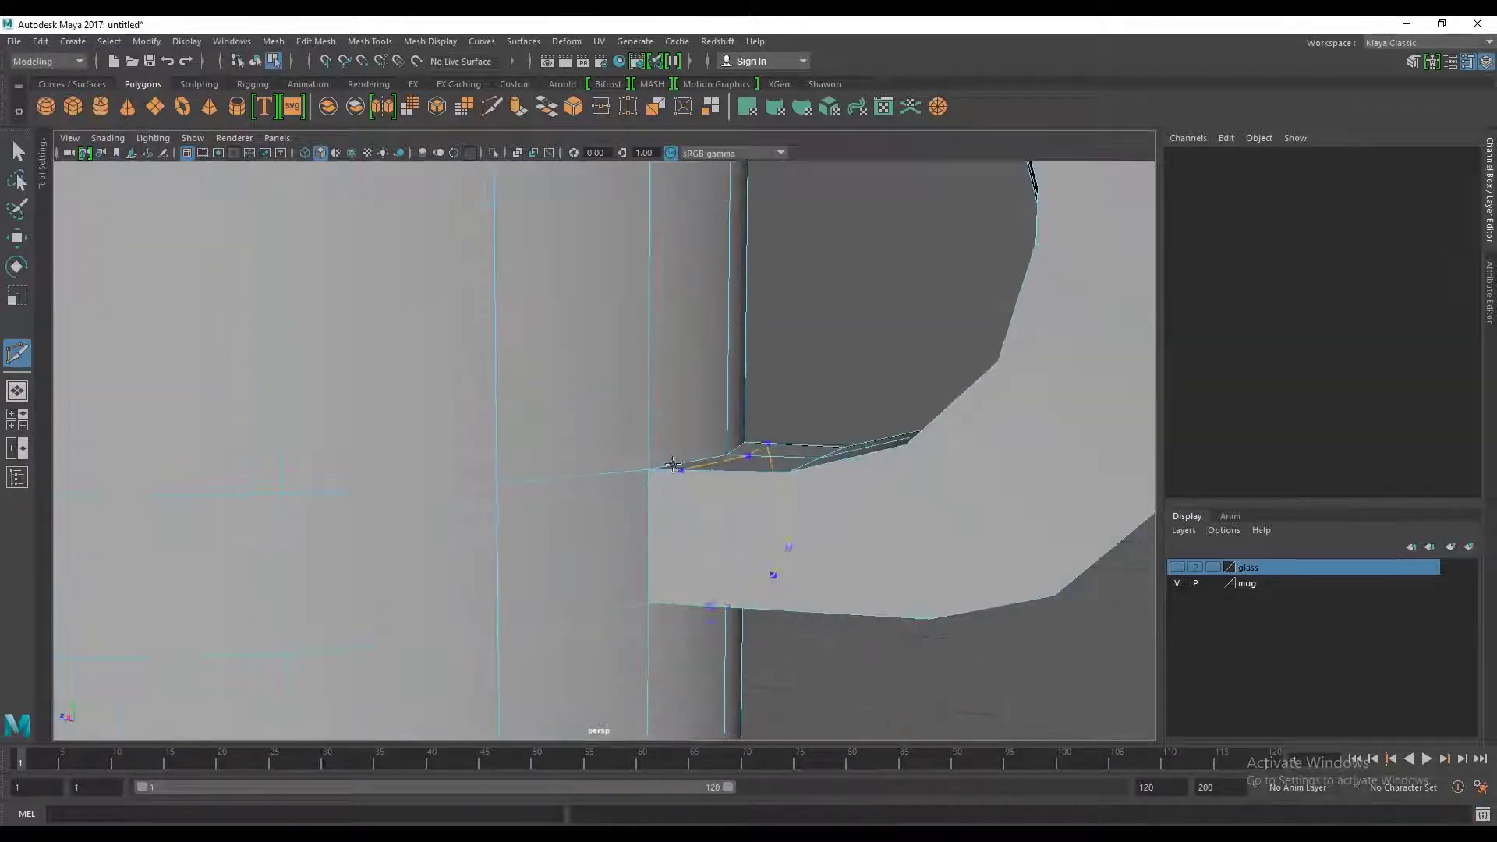
{"action": "left_click", "coordinate": [653, 460]}
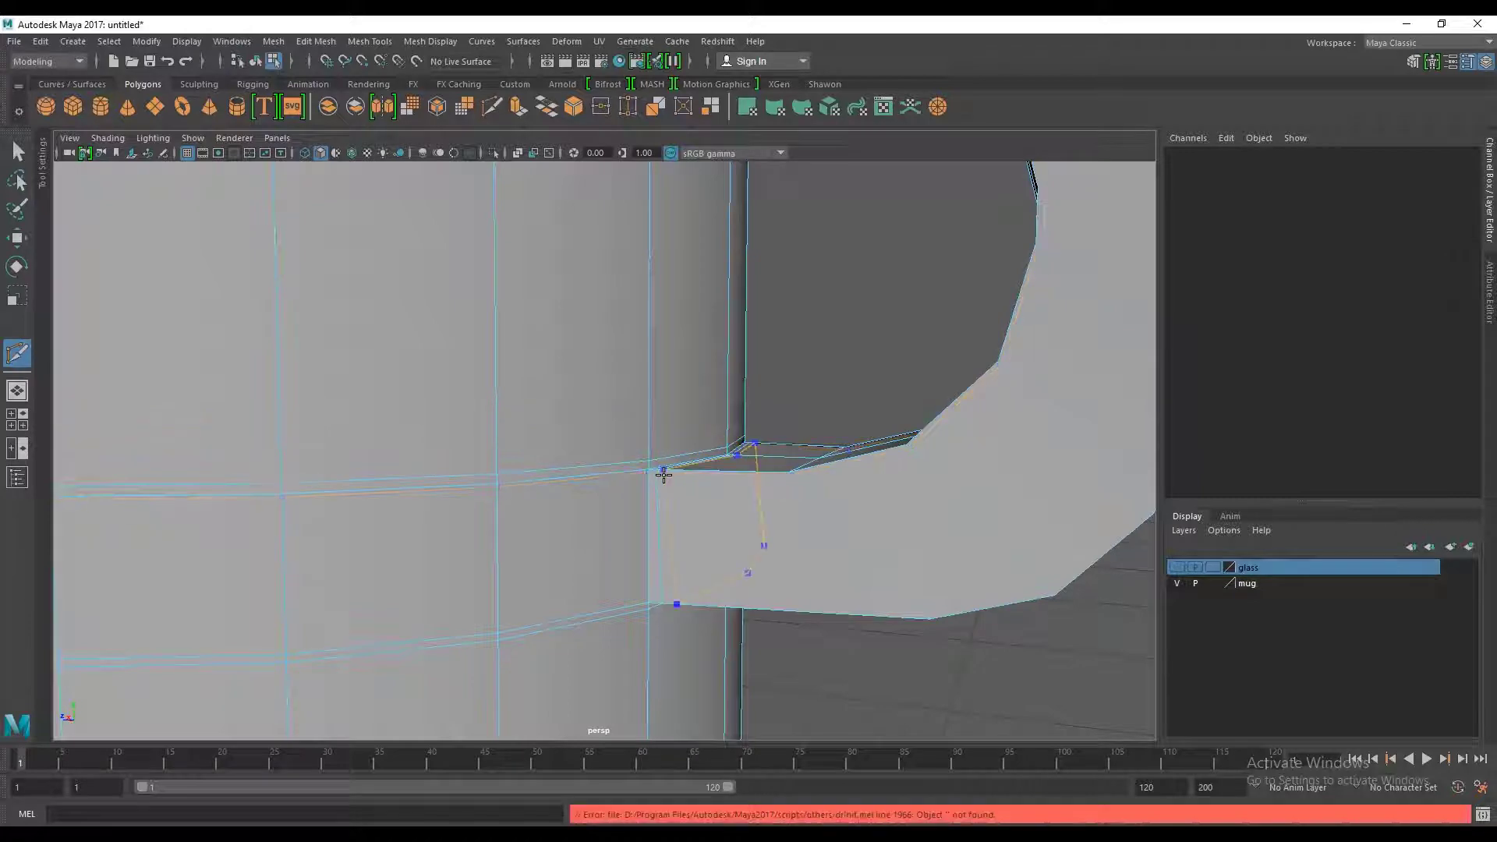
{"action": "scroll", "coordinate": [705, 499], "scroll_direction": "down", "scroll_amount": 5}
{"action": "left_click_drag", "start_coordinate": [701, 512], "coordinate": [621, 560], "text": "alt"}
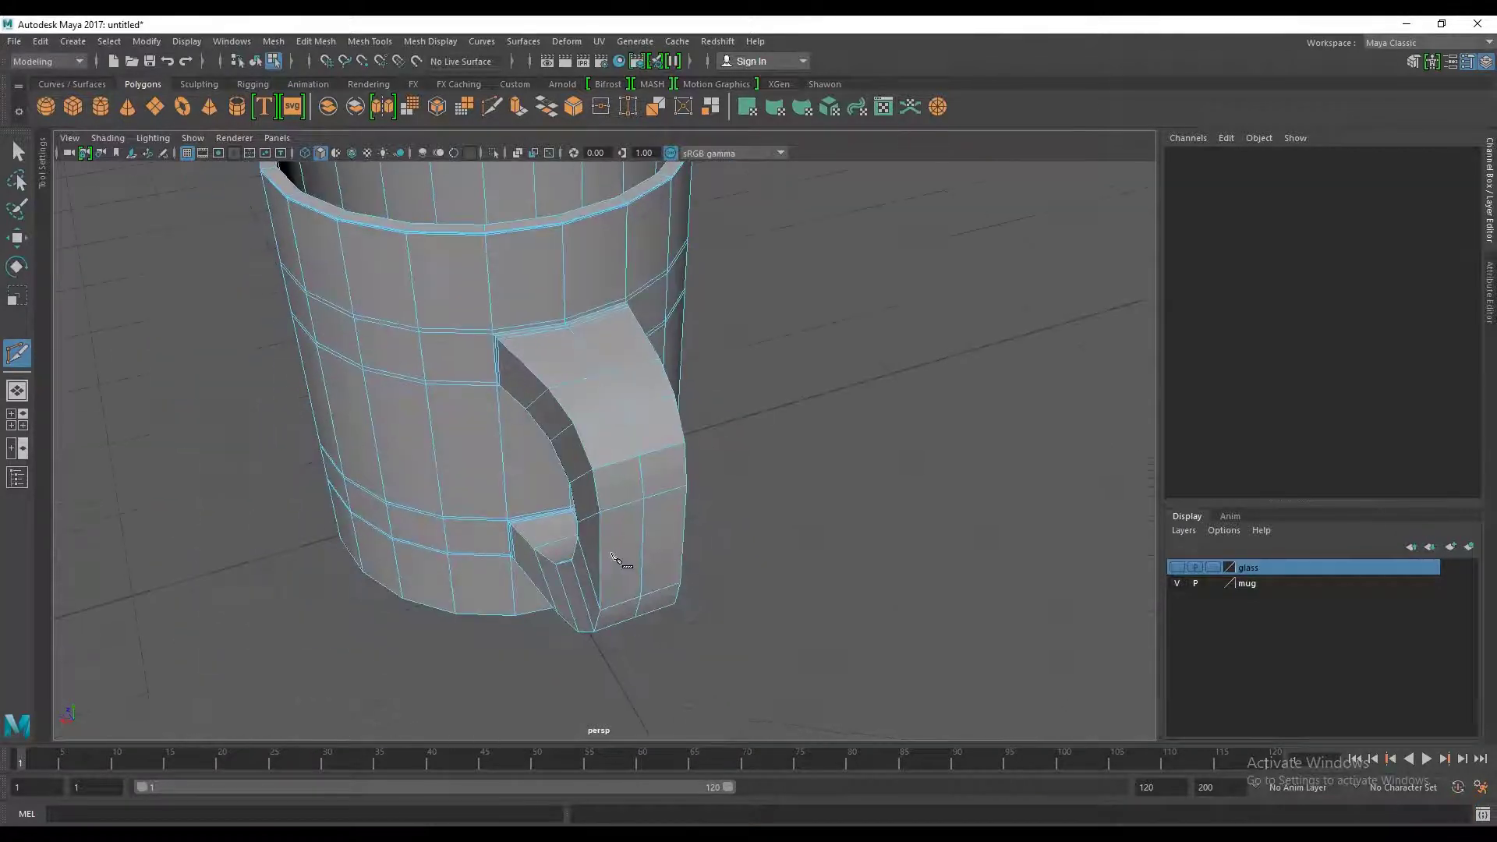
Step: Turn on smooth mesh preview (3) and orbit around the mug to inspect the handle
{"action": "key", "text": "3"}
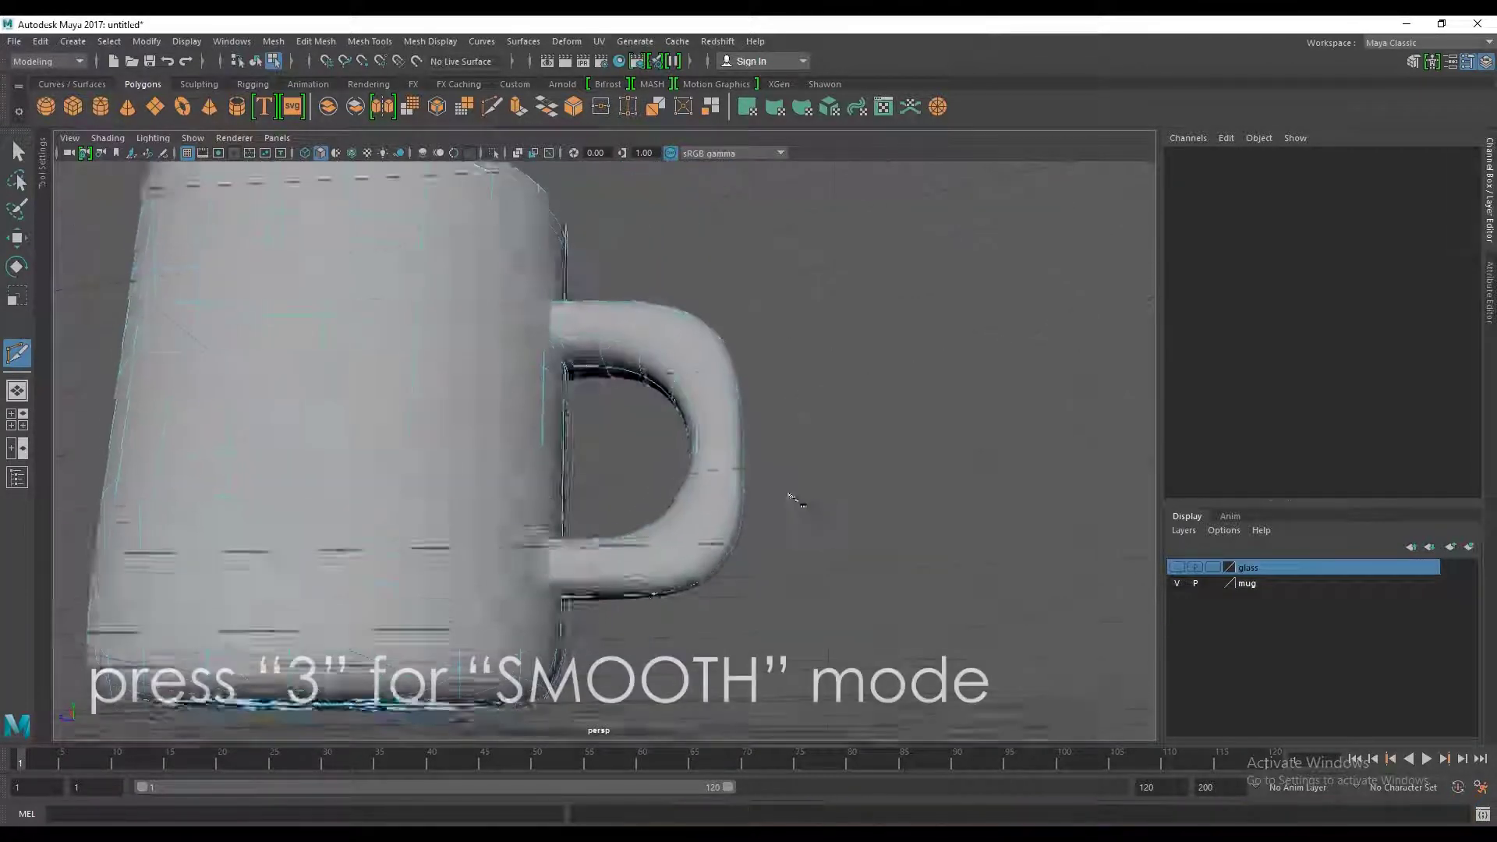
{"action": "left_click", "coordinate": [18, 237]}
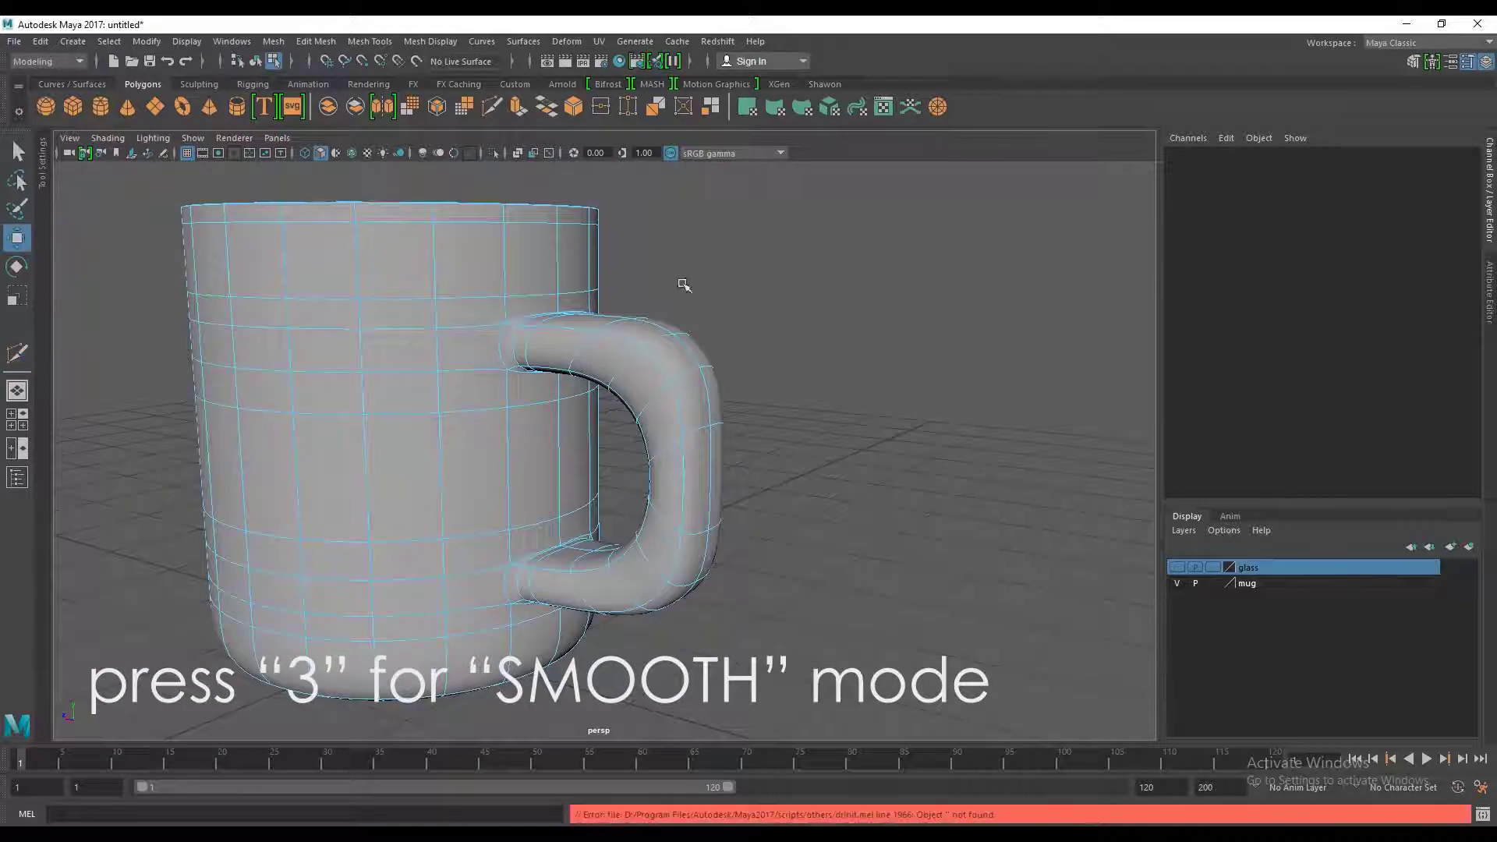
{"action": "mouse_move", "coordinate": [806, 357]}
{"action": "left_mouse_down", "text": "alt"}
{"action": "mouse_move", "coordinate": [524, 495]}
{"action": "mouse_move", "coordinate": [538, 450]}
{"action": "mouse_move", "coordinate": [818, 464]}
{"action": "left_mouse_up", "text": "alt"}
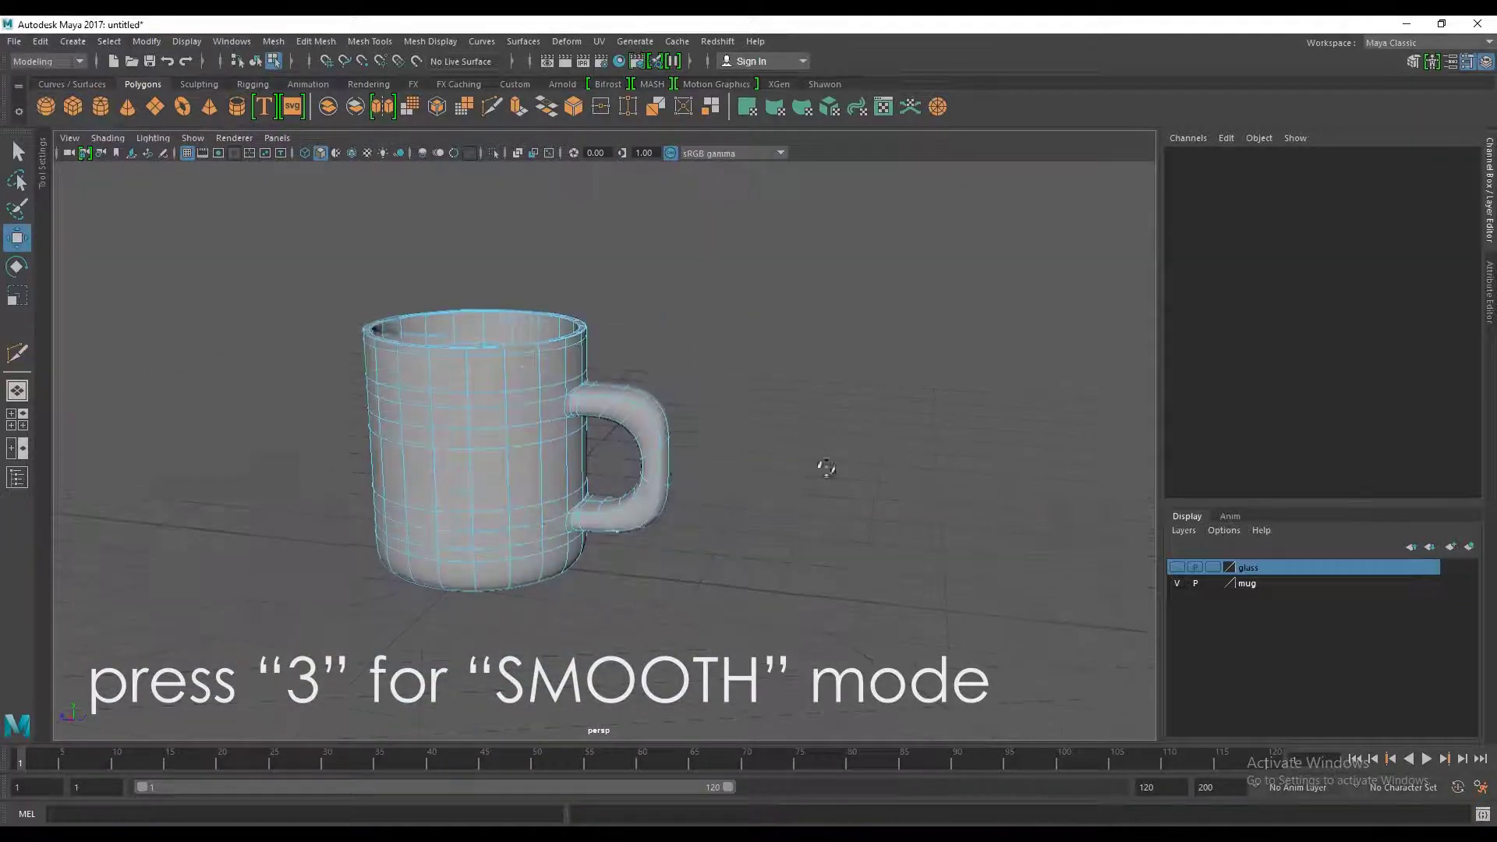
{"action": "scroll", "coordinate": [819, 464], "scroll_direction": "up", "scroll_amount": 3}
{"action": "left_click", "coordinate": [652, 357]}
{"action": "left_click", "coordinate": [701, 339]}
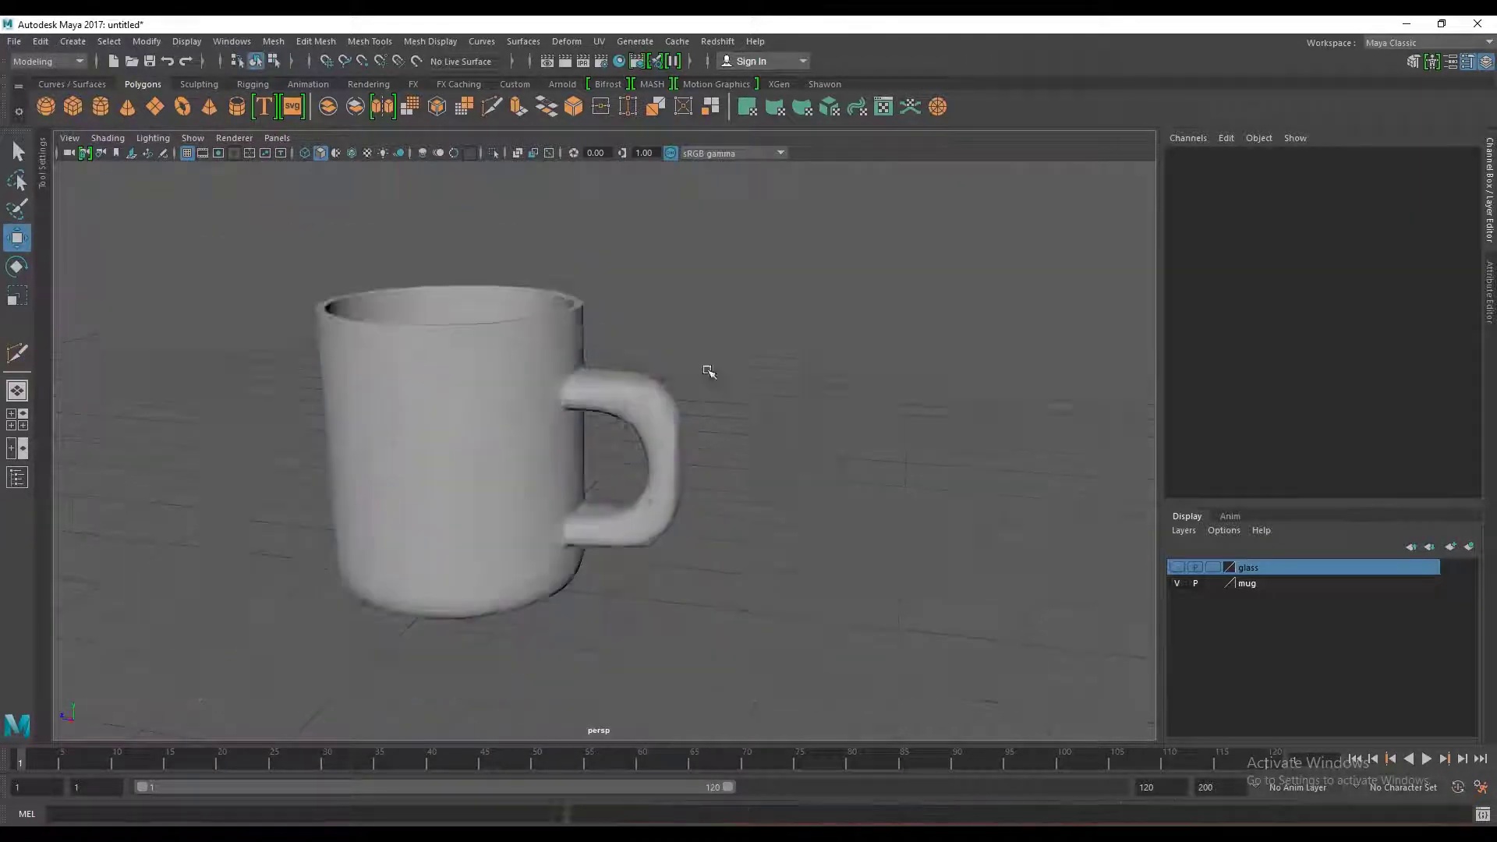
{"action": "scroll", "coordinate": [709, 414], "scroll_direction": "down", "scroll_amount": 3}
{"action": "scroll", "coordinate": [705, 437], "scroll_direction": "up", "scroll_amount": 5}
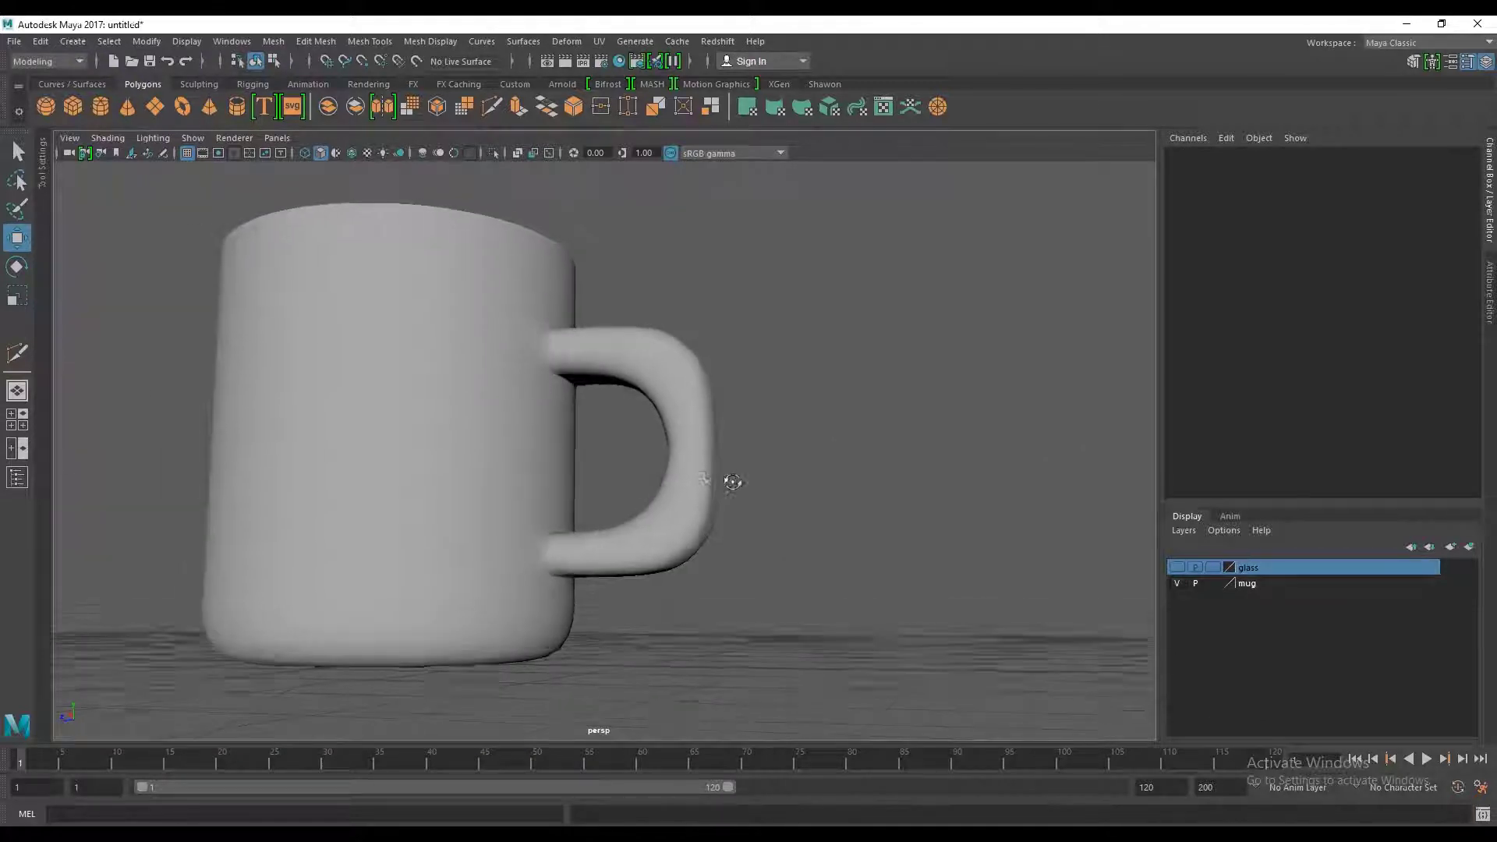
{"action": "scroll", "coordinate": [619, 340], "scroll_direction": "up", "scroll_amount": 3}
{"action": "scroll", "coordinate": [647, 311], "scroll_direction": "down", "scroll_amount": 3}
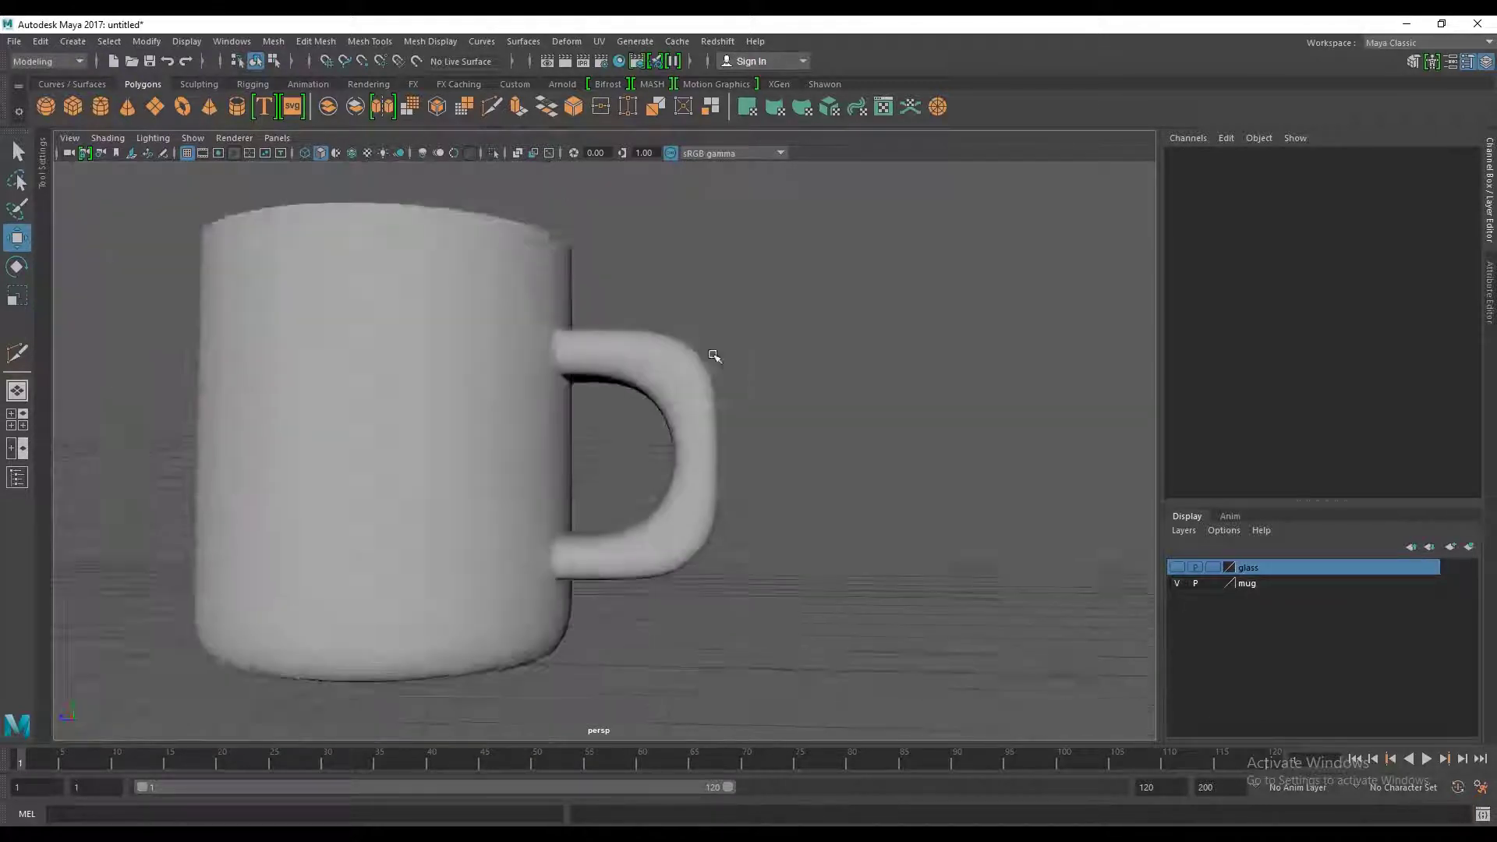
{"action": "left_click_drag", "start_coordinate": [712, 351], "coordinate": [691, 411], "text": "alt"}
{"action": "scroll", "coordinate": [691, 411], "scroll_direction": "up", "scroll_amount": 3}
{"action": "left_click", "coordinate": [751, 358]}
{"action": "left_click_drag", "start_coordinate": [750, 358], "coordinate": [805, 421], "text": "alt"}
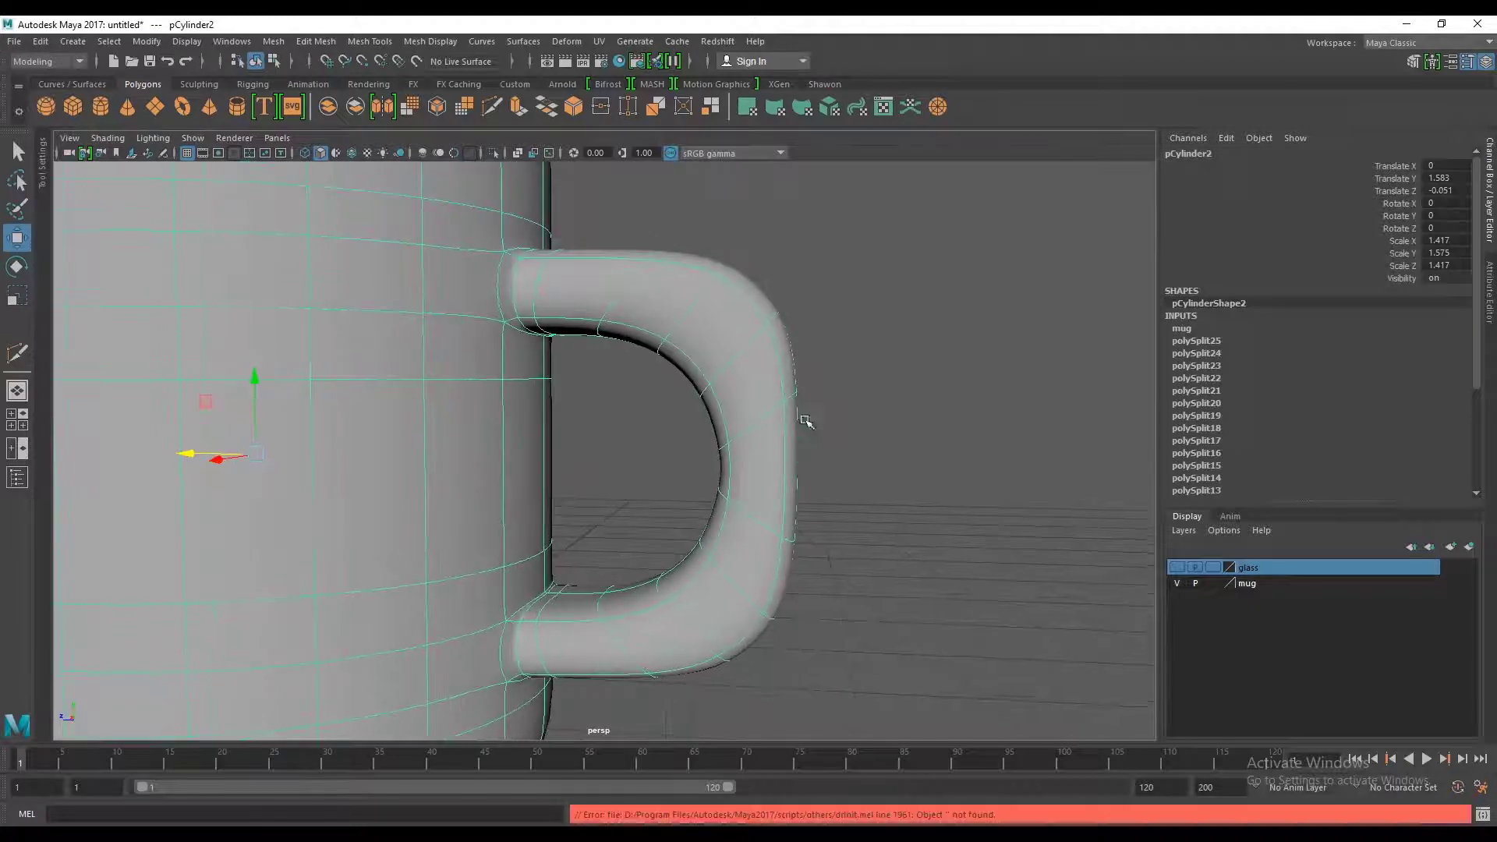
Step: Return to the low-poly cage in the side view and select the handle's inner corner vertices
{"action": "key", "text": "1"}
{"action": "key", "text": "space"}
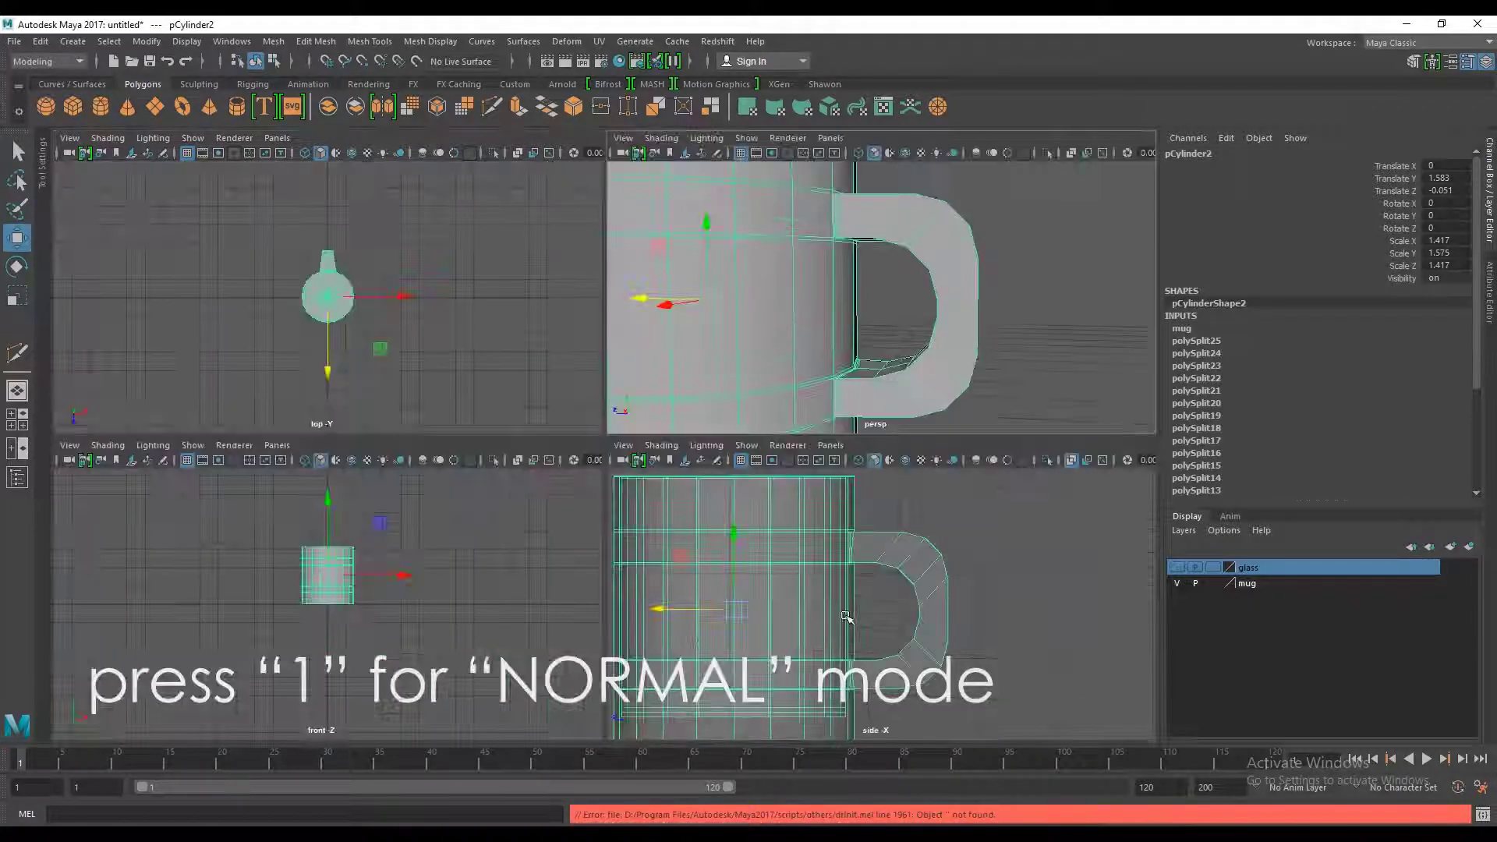
{"action": "key", "text": "space"}
{"action": "scroll", "coordinate": [769, 434], "scroll_direction": "up", "scroll_amount": 3}
{"action": "scroll", "coordinate": [768, 435], "scroll_direction": "up", "scroll_amount": 2}
{"action": "right_click_drag", "start_coordinate": [718, 348], "coordinate": [737, 361]}
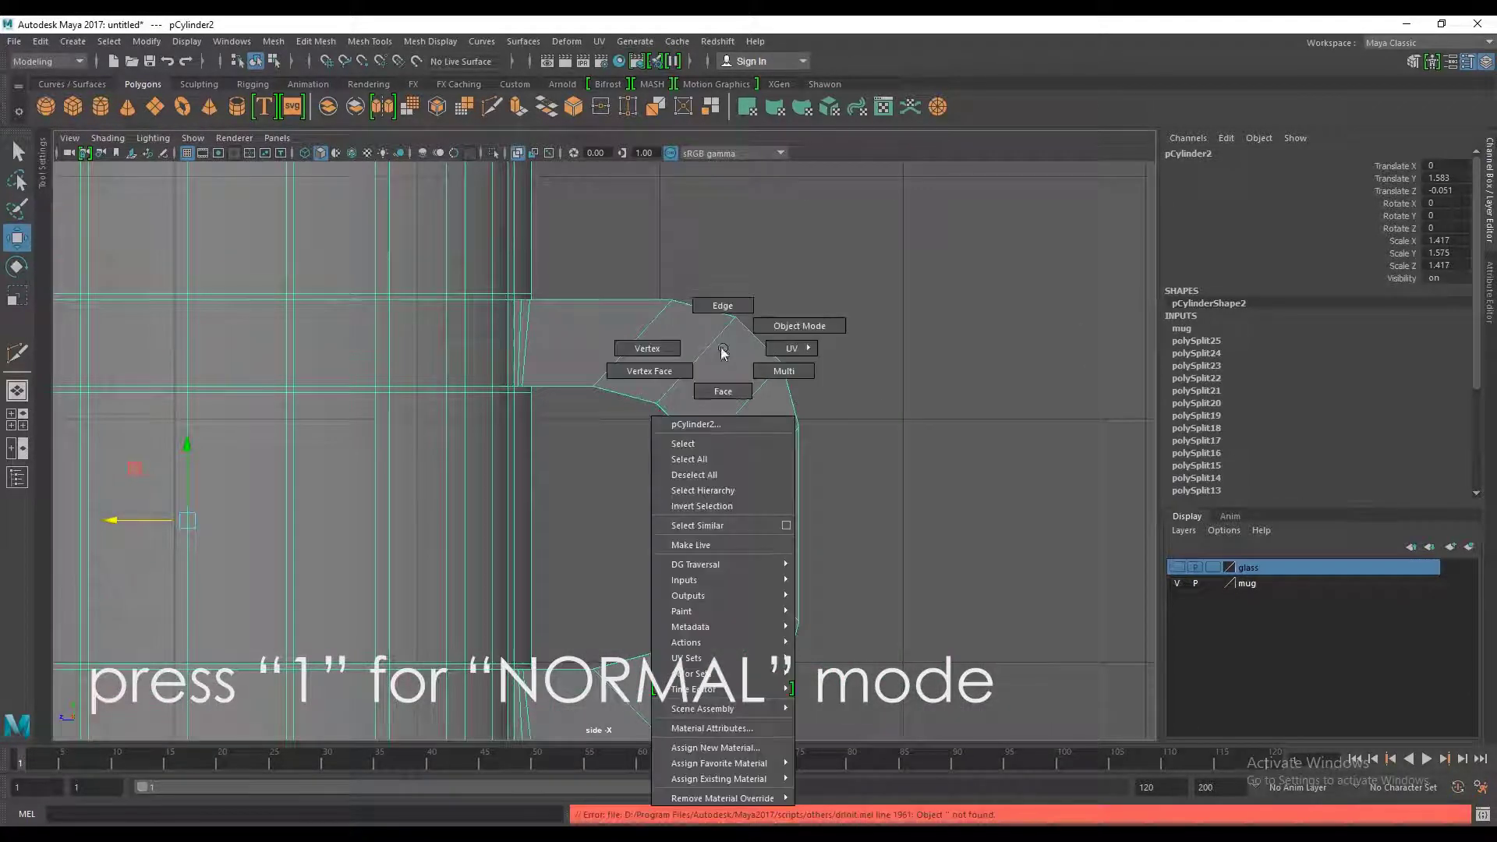
{"action": "middle_click_drag", "start_coordinate": [736, 361], "coordinate": [791, 337], "text": "alt"}
{"action": "left_click_drag", "start_coordinate": [730, 266], "coordinate": [829, 348]}
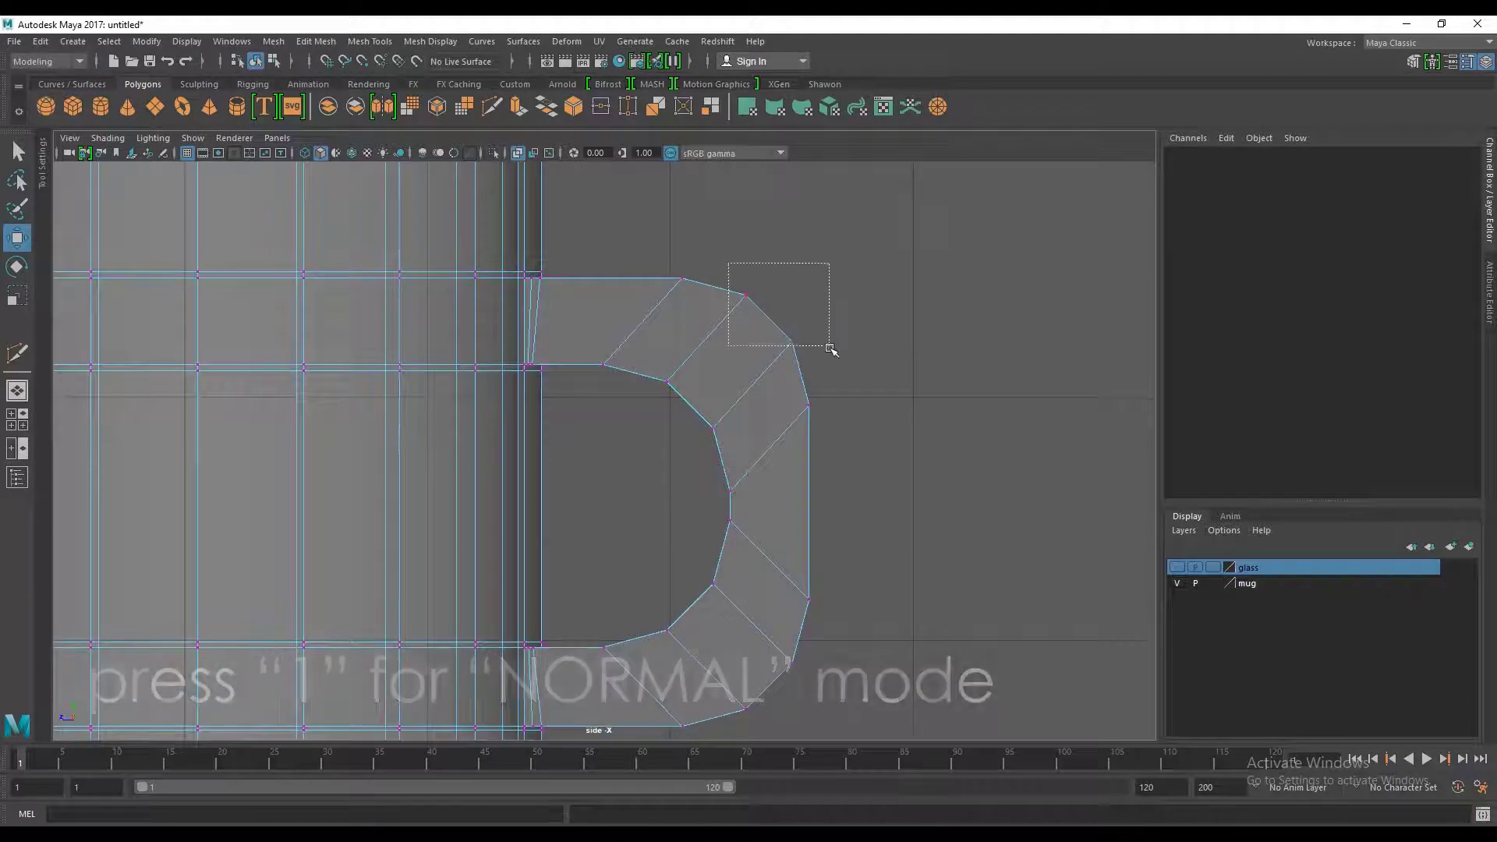
{"action": "middle_click_drag", "start_coordinate": [852, 434], "coordinate": [852, 356], "text": "alt"}
{"action": "left_click_drag", "start_coordinate": [846, 562], "coordinate": [814, 612]}
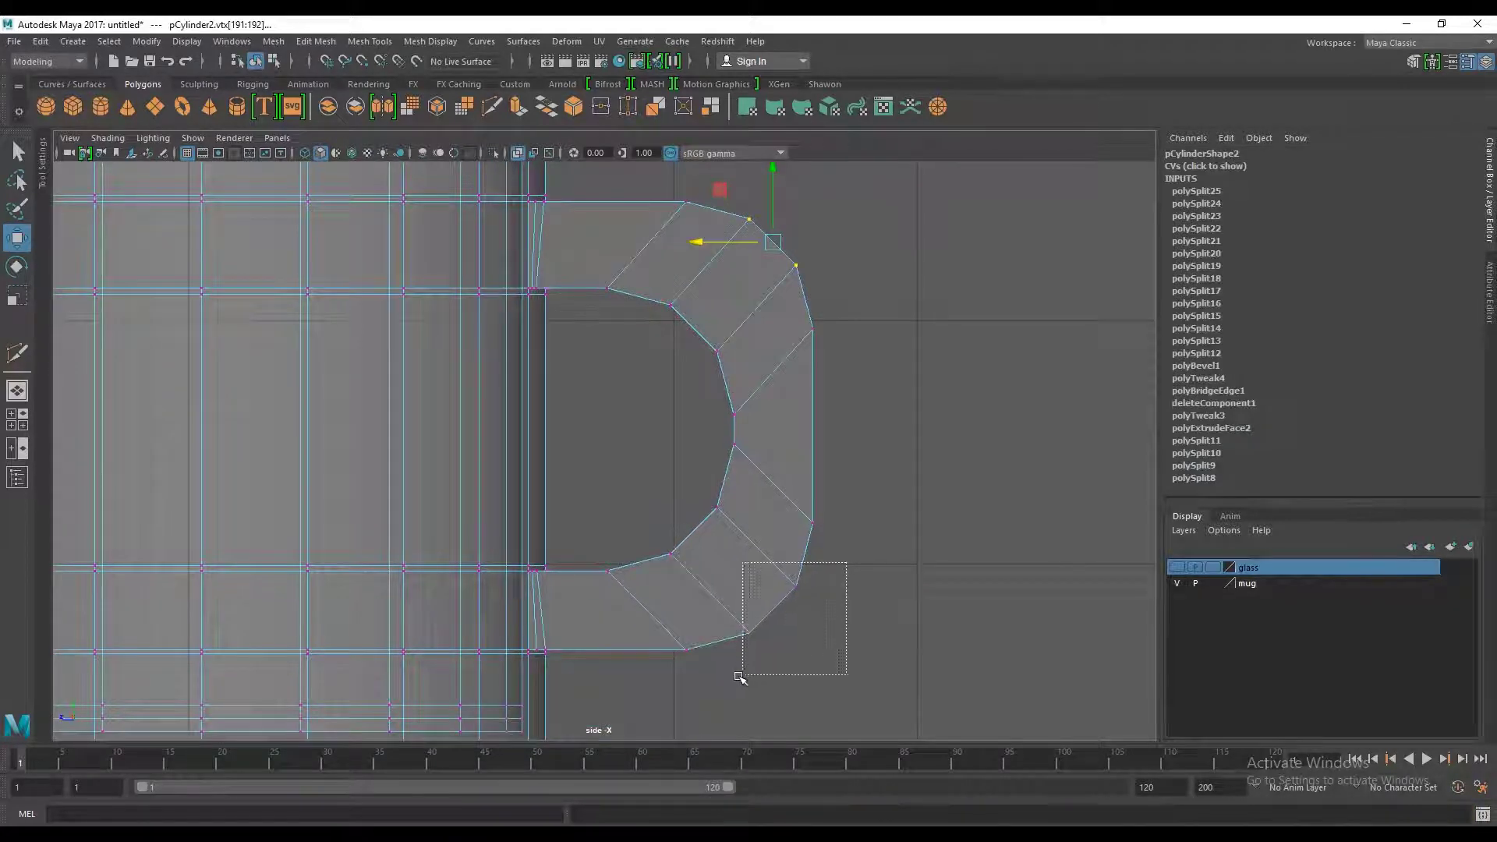
{"action": "left_click_drag", "start_coordinate": [739, 676], "coordinate": [754, 678], "text": "shift"}
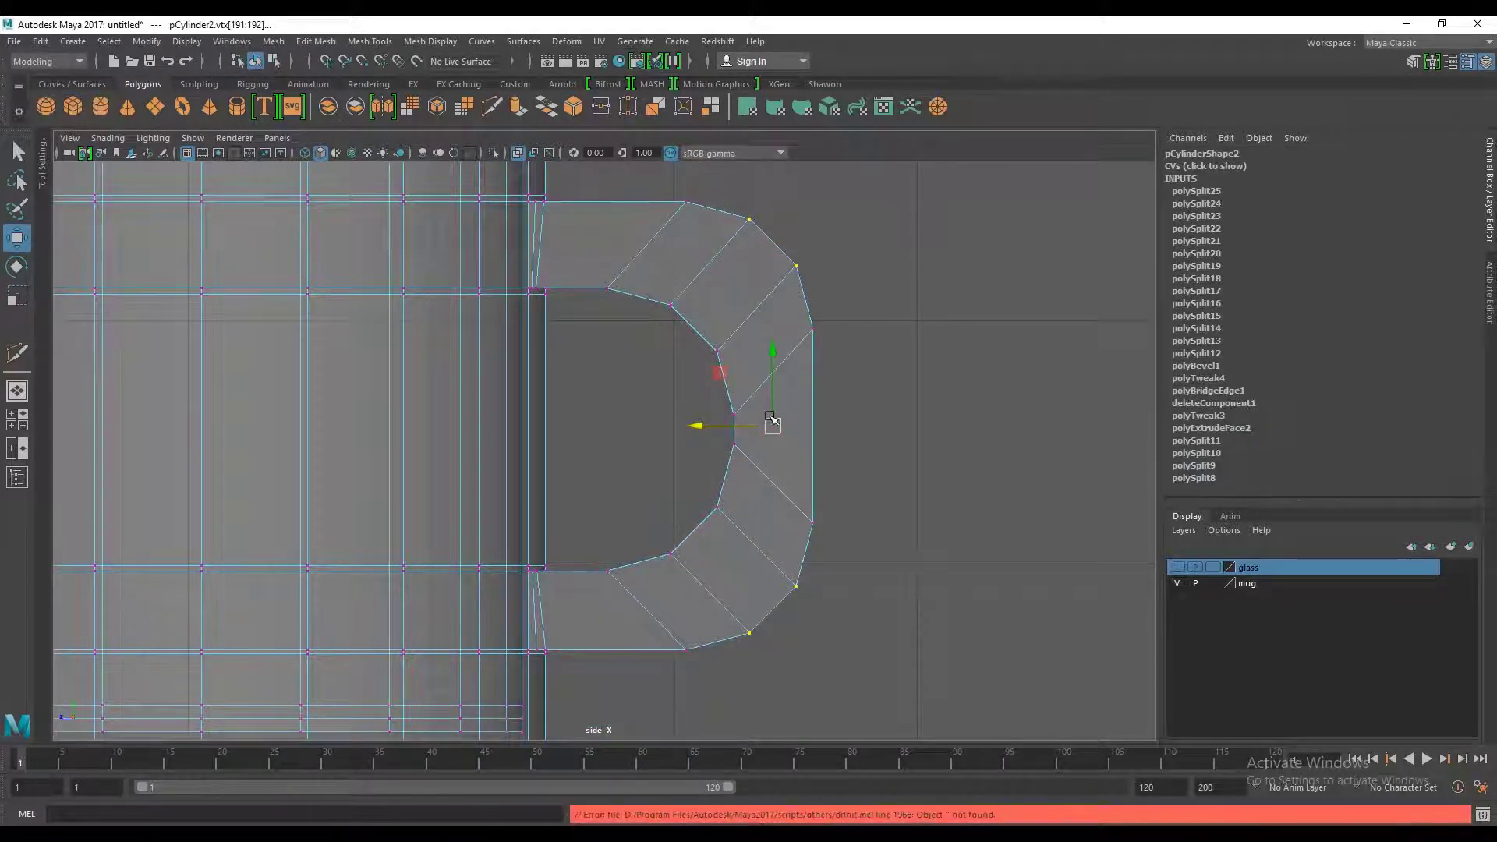
Step: Squash the selected vertices vertically and shift them left to round the inner curve
{"action": "key", "text": "r"}
{"action": "key", "text": "e"}
{"action": "key", "text": "r"}
{"action": "mouse_move", "coordinate": [770, 352]}
{"action": "left_mouse_down"}
{"action": "mouse_move", "coordinate": [769, 372]}
{"action": "mouse_move", "coordinate": [769, 357]}
{"action": "left_mouse_up"}
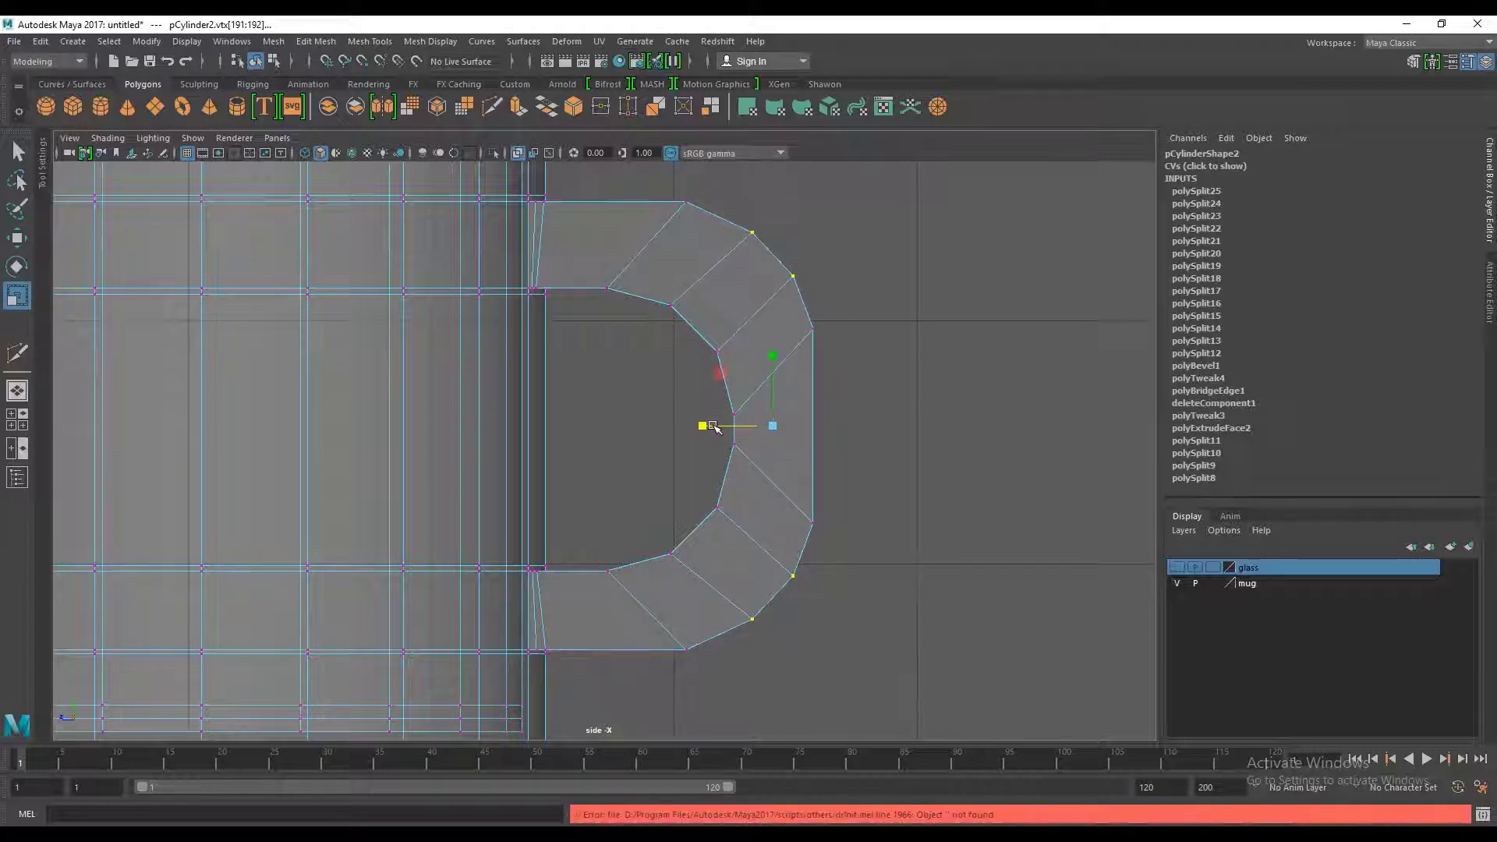
{"action": "key", "text": "w"}
{"action": "left_click_drag", "start_coordinate": [701, 428], "coordinate": [693, 421]}
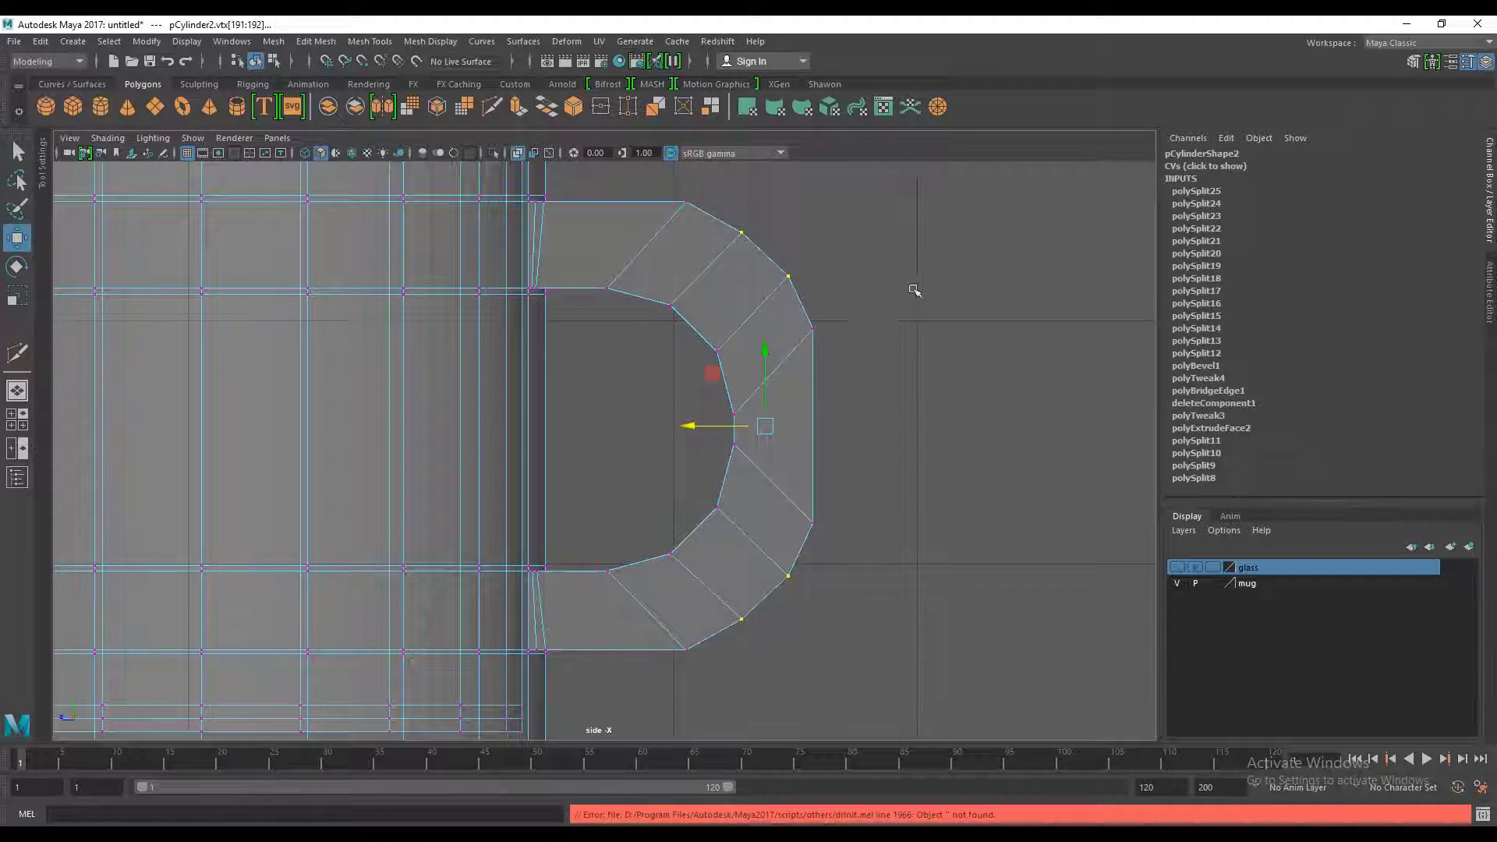
{"action": "left_click_drag", "start_coordinate": [884, 304], "coordinate": [680, 561]}
Step: Check the reshaped handle in smooth preview and orbit around the mug to inspect it
{"action": "key", "text": "3"}
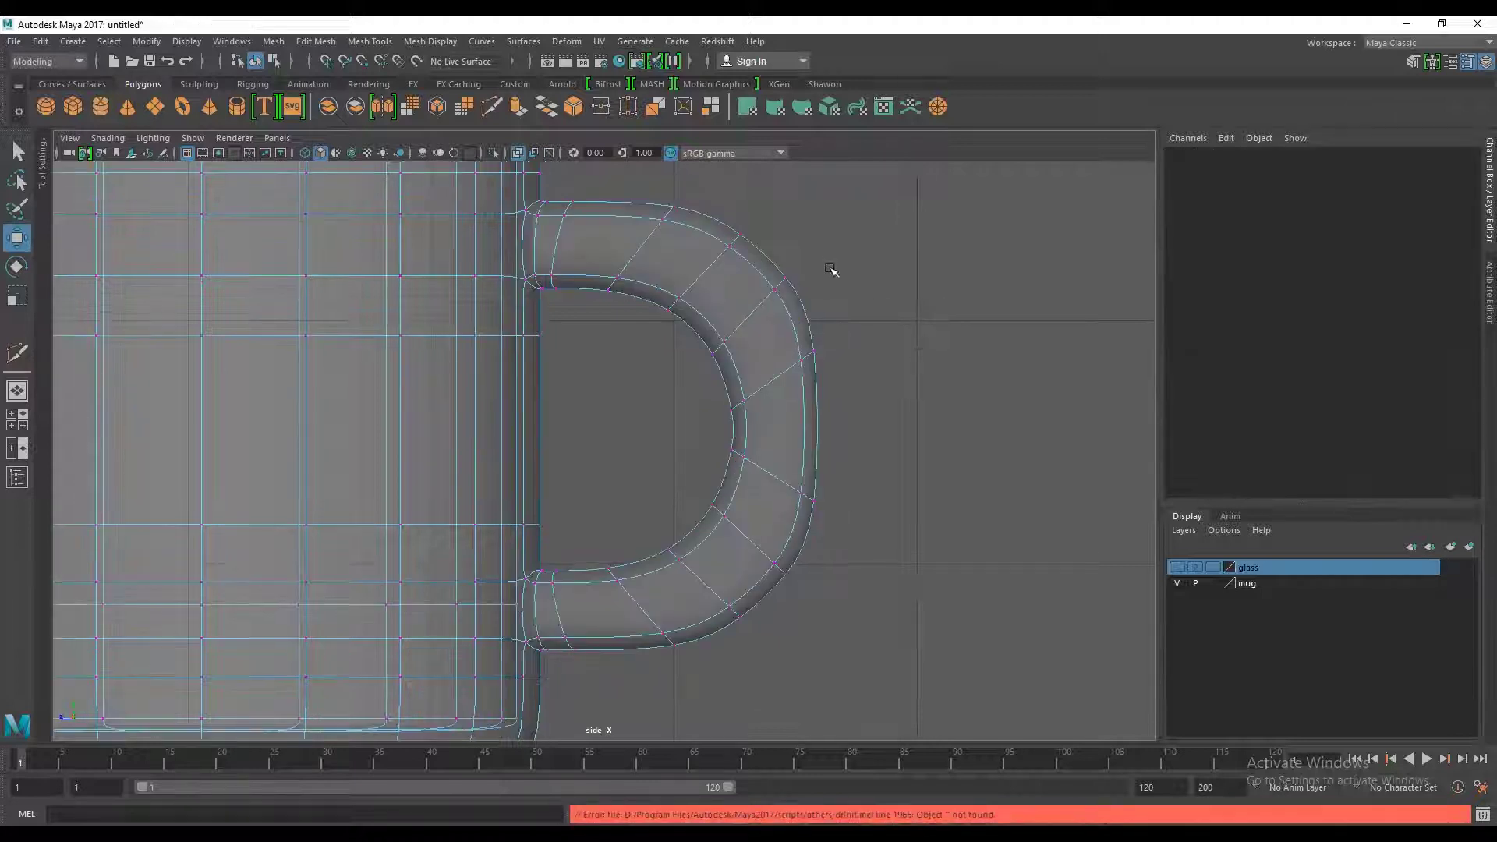
{"action": "key", "text": "1"}
{"action": "left_click_drag", "start_coordinate": [896, 286], "coordinate": [811, 367]}
{"action": "left_click_drag", "start_coordinate": [887, 489], "coordinate": [814, 555]}
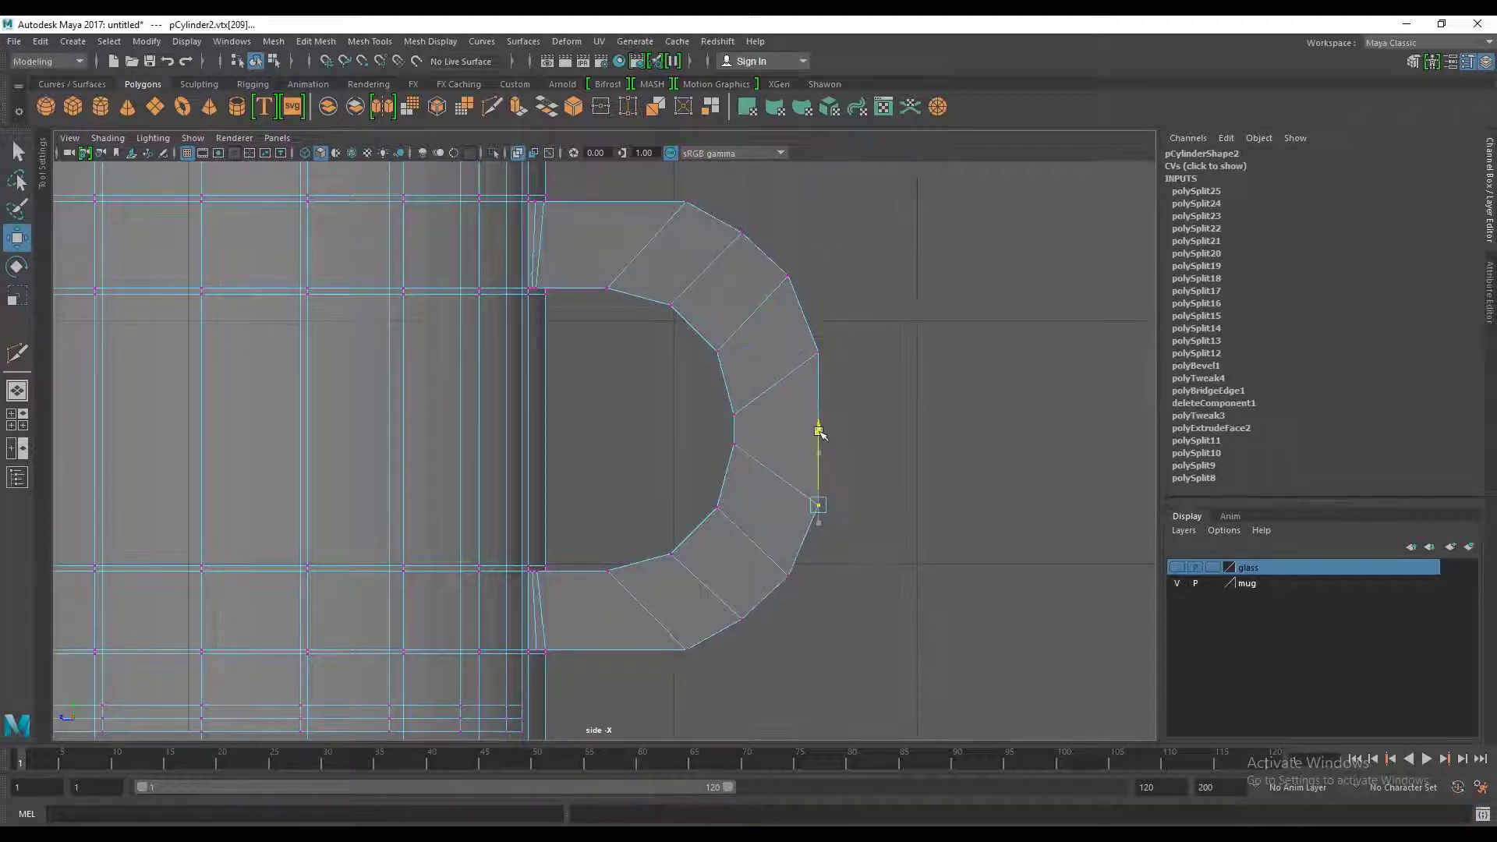
{"action": "left_click", "coordinate": [885, 358]}
{"action": "key", "text": "3"}
{"action": "mouse_move", "coordinate": [886, 358]}
{"action": "left_mouse_down", "text": "alt"}
{"action": "mouse_move", "coordinate": [622, 368]}
{"action": "mouse_move", "coordinate": [618, 405]}
{"action": "mouse_move", "coordinate": [771, 437]}
{"action": "mouse_move", "coordinate": [755, 475]}
{"action": "mouse_move", "coordinate": [785, 465]}
{"action": "mouse_move", "coordinate": [643, 531]}
{"action": "mouse_move", "coordinate": [702, 491]}
{"action": "mouse_move", "coordinate": [658, 505]}
{"action": "mouse_move", "coordinate": [586, 557]}
{"action": "mouse_move", "coordinate": [618, 587]}
{"action": "mouse_move", "coordinate": [623, 624]}
{"action": "mouse_move", "coordinate": [639, 562]}
{"action": "mouse_move", "coordinate": [686, 545]}
{"action": "left_mouse_up", "text": "alt"}
{"action": "scroll", "coordinate": [647, 488], "scroll_direction": "up", "scroll_amount": 3}
{"action": "scroll", "coordinate": [601, 563], "scroll_direction": "down", "scroll_amount": 3}
{"action": "scroll", "coordinate": [644, 568], "scroll_direction": "up", "scroll_amount": 2}
Step: Return to the cage view and cut an extra edge ring into the mug's base
{"action": "key", "text": "1"}
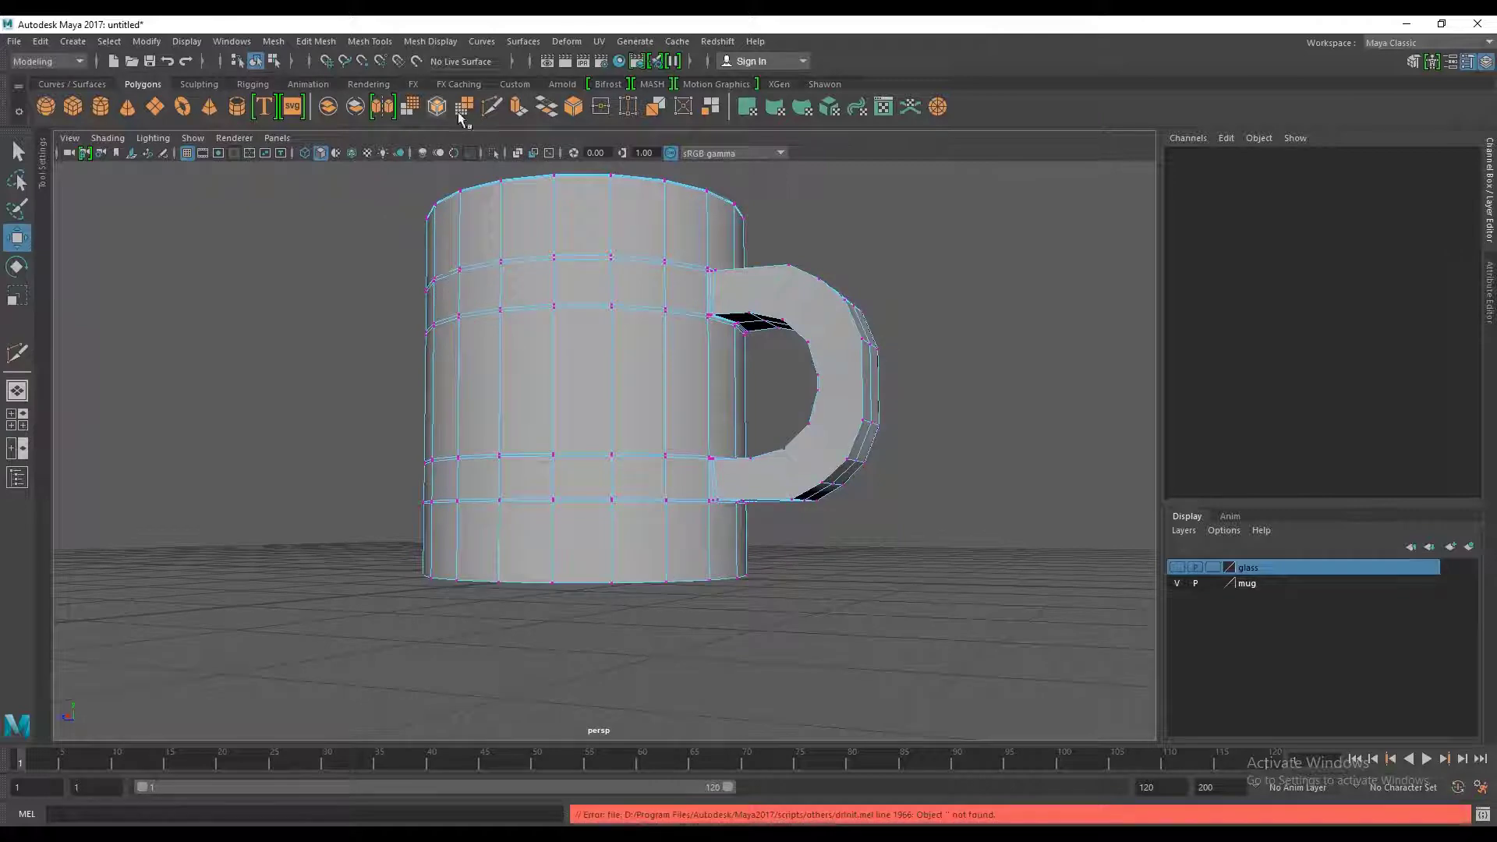
{"action": "left_click", "coordinate": [491, 112]}
{"action": "scroll", "coordinate": [712, 501], "scroll_direction": "up", "scroll_amount": 3}
{"action": "scroll", "coordinate": [711, 475], "scroll_direction": "up", "scroll_amount": 2}
{"action": "mouse_move", "coordinate": [712, 474]}
{"action": "left_mouse_down", "text": "alt"}
{"action": "mouse_move", "coordinate": [744, 583]}
{"action": "mouse_move", "coordinate": [762, 535]}
{"action": "mouse_move", "coordinate": [748, 474]}
{"action": "mouse_move", "coordinate": [717, 549]}
{"action": "mouse_move", "coordinate": [690, 508]}
{"action": "left_mouse_up", "text": "alt"}
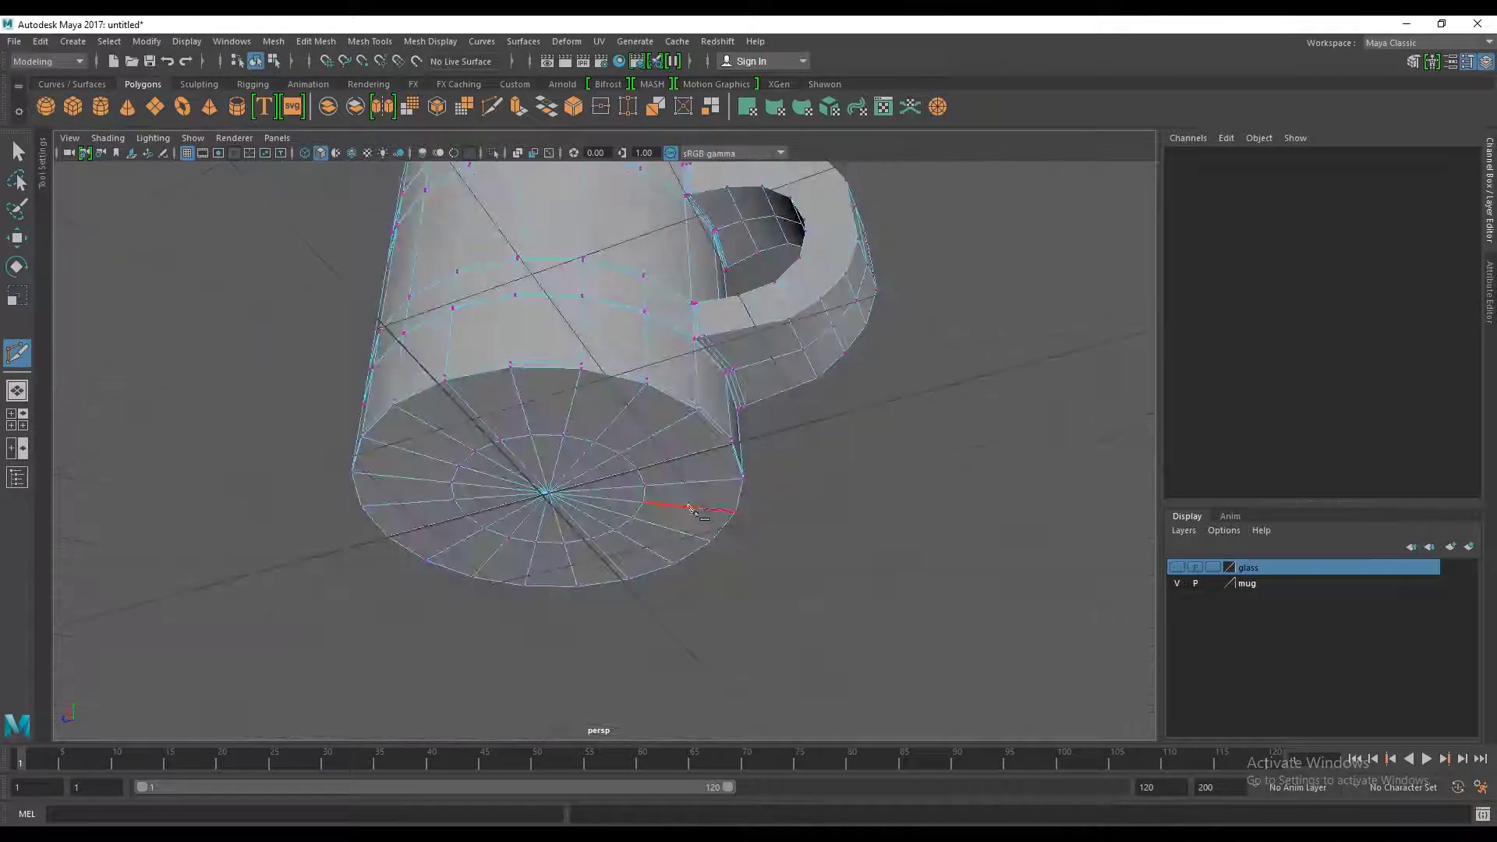
{"action": "left_click_drag", "start_coordinate": [537, 536], "coordinate": [549, 537], "text": "alt"}
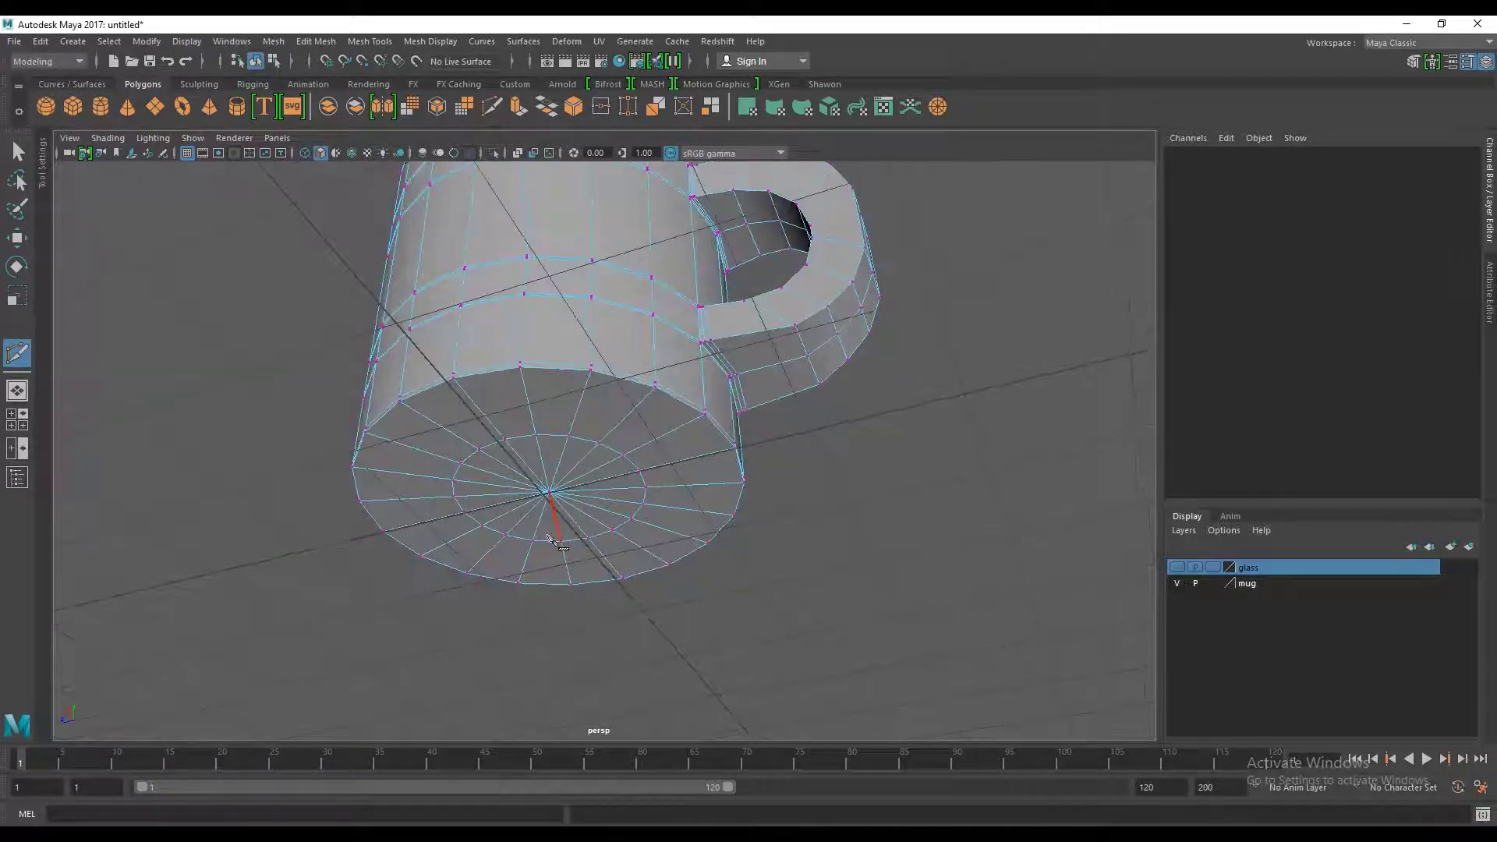
{"action": "left_click", "coordinate": [16, 240]}
{"action": "scroll", "coordinate": [484, 452], "scroll_direction": "up", "scroll_amount": 5}
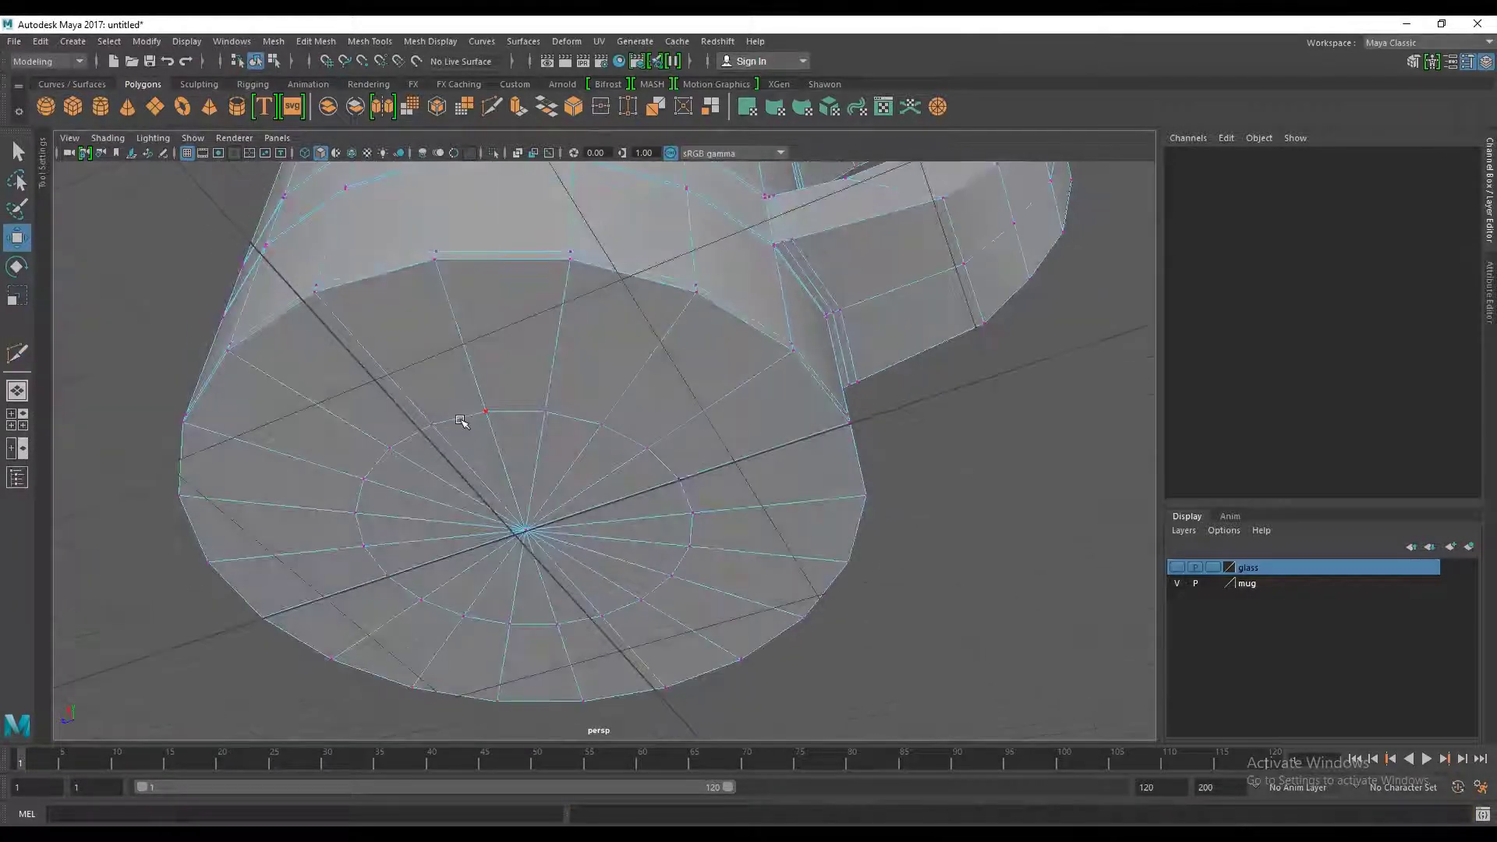
Step: Select the new base edge ring and scale it outward toward the base rim
{"action": "right_click", "coordinate": [460, 392]}
{"action": "left_click", "coordinate": [518, 371]}
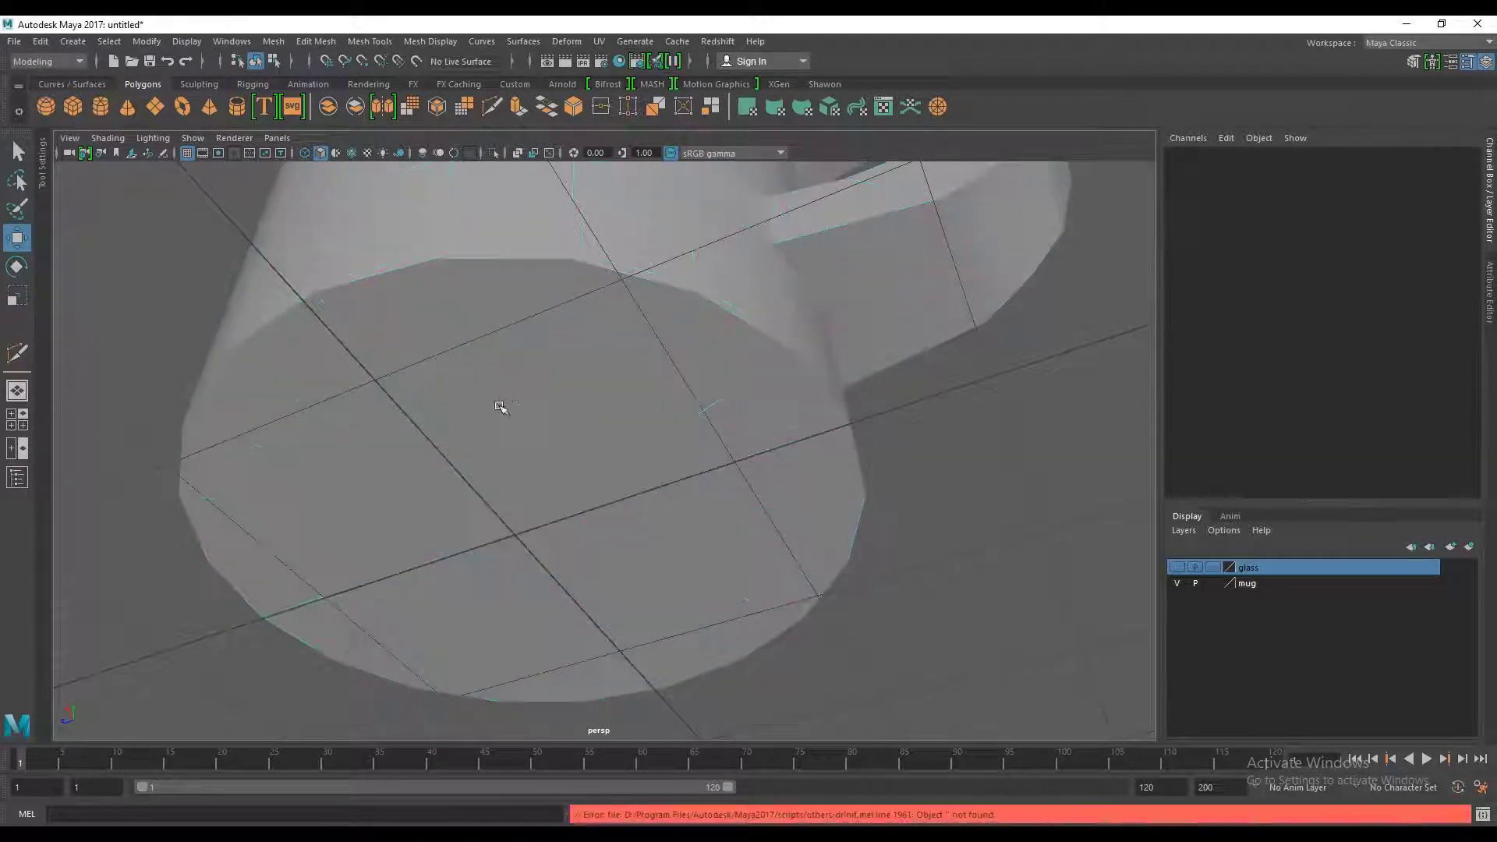
{"action": "left_click", "coordinate": [501, 403]}
{"action": "right_click", "coordinate": [499, 392]}
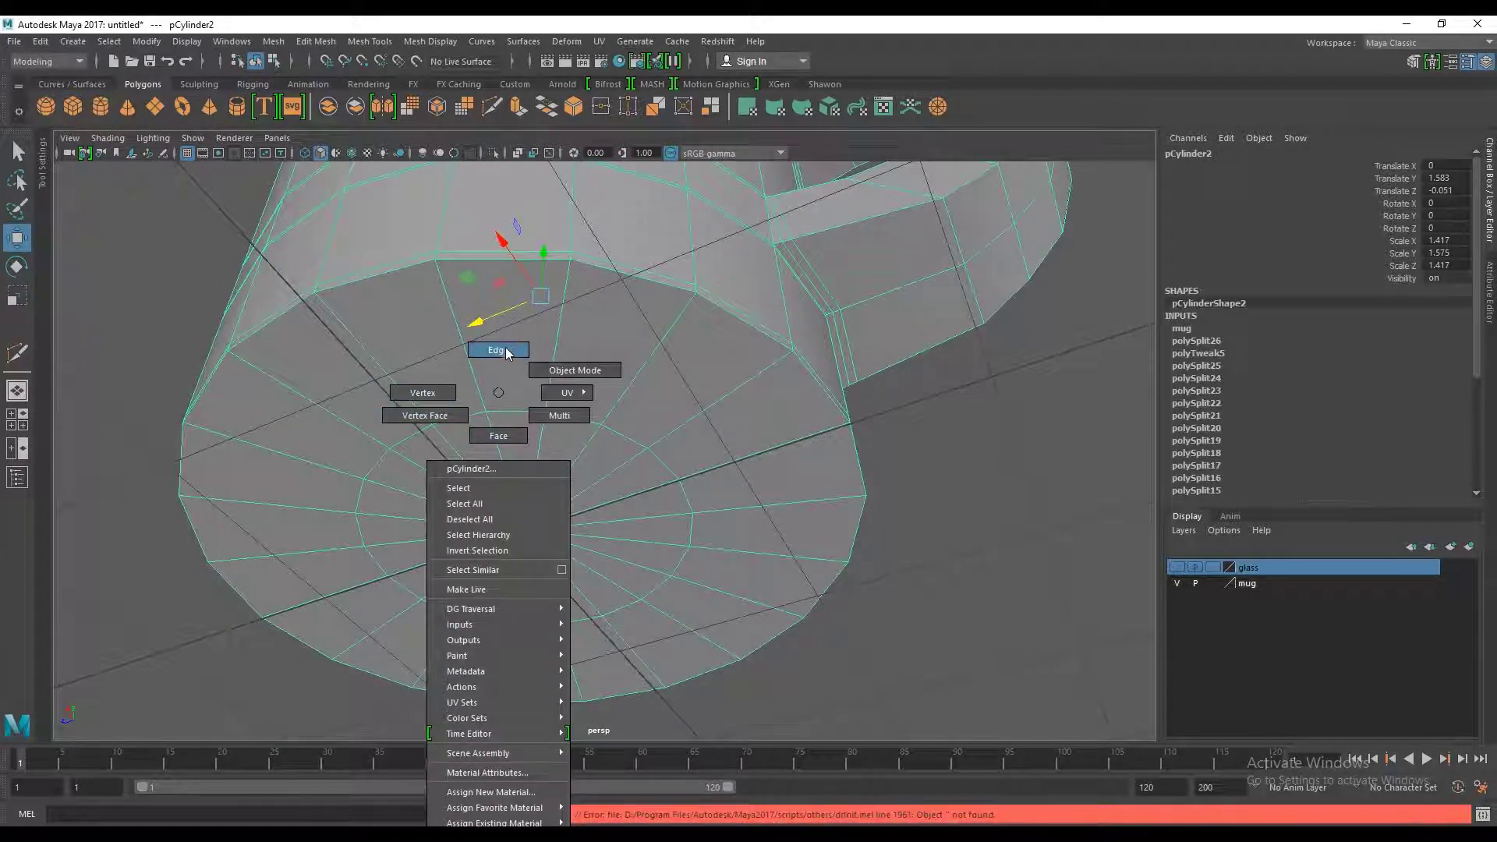
{"action": "left_click", "coordinate": [507, 351]}
{"action": "double_click", "coordinate": [501, 411]}
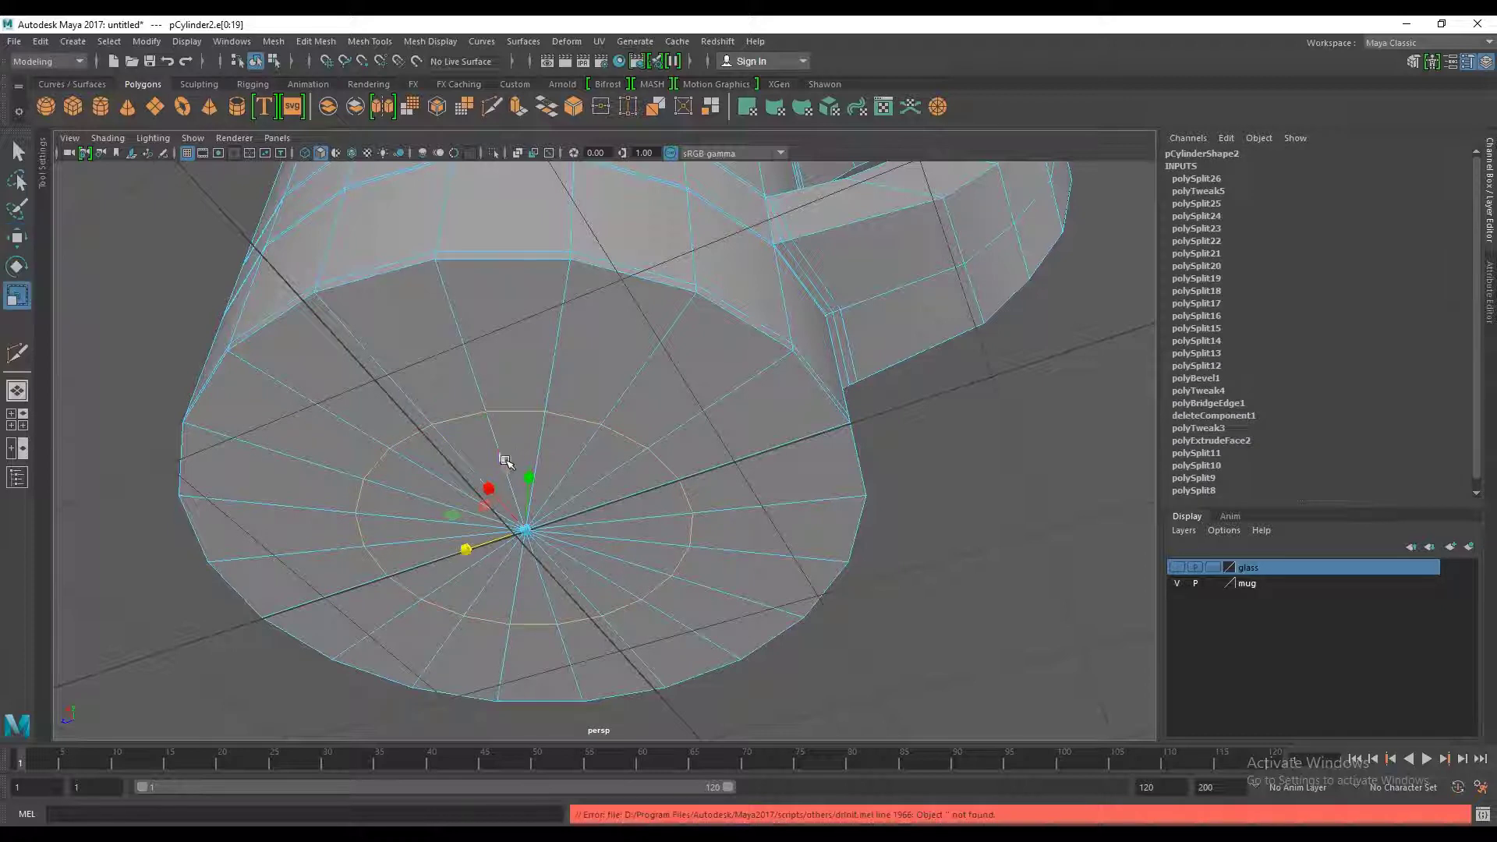
{"action": "left_click_drag", "start_coordinate": [524, 533], "coordinate": [539, 533]}
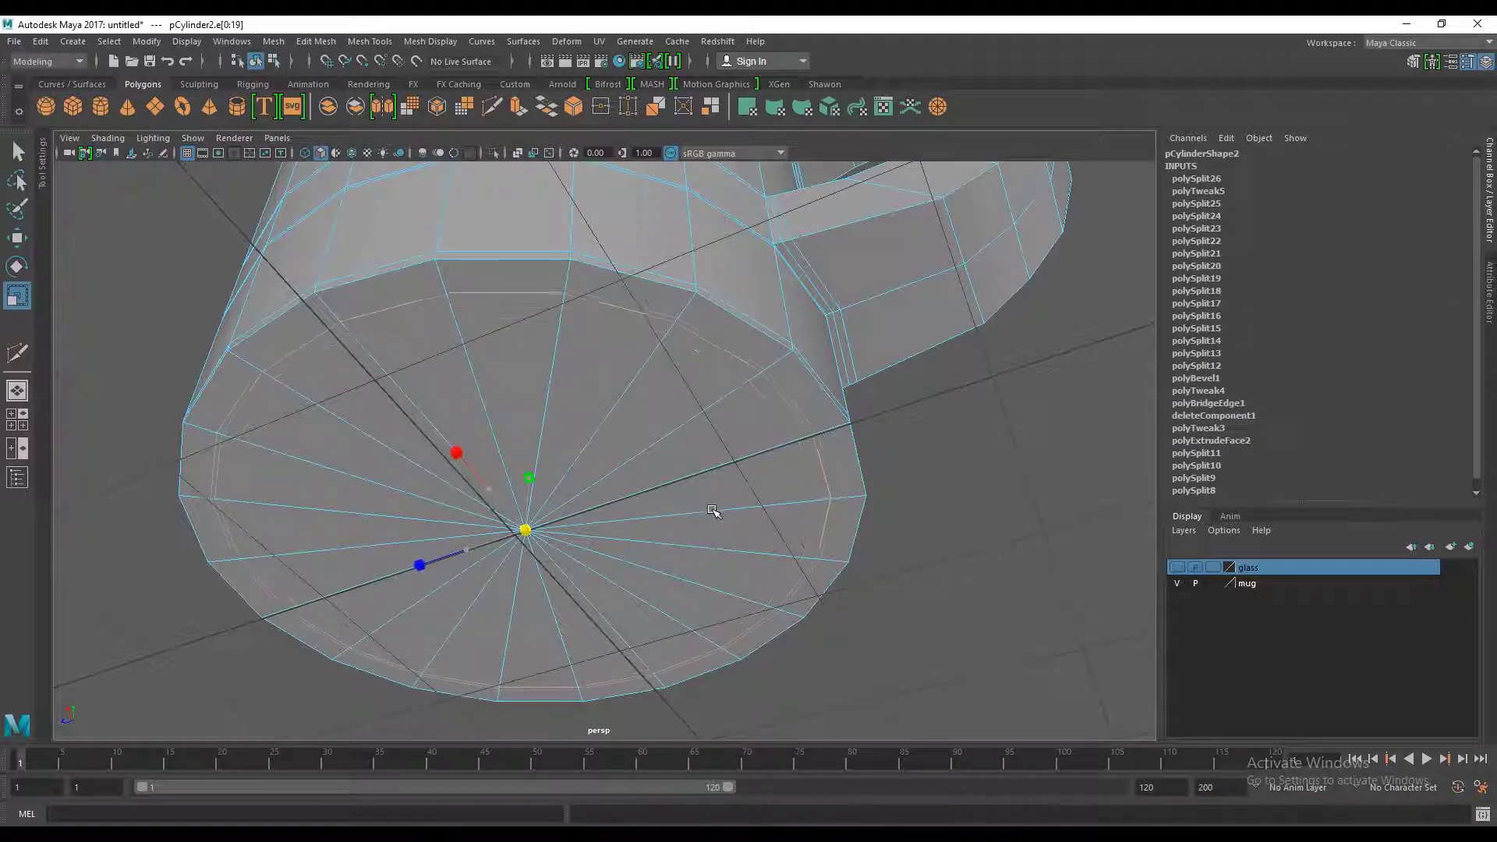
Step: Switch to face mode and select the mug's bottom cap faces
{"action": "scroll", "coordinate": [717, 510], "scroll_direction": "down", "scroll_amount": 3}
{"action": "left_click_drag", "start_coordinate": [696, 518], "coordinate": [548, 518], "text": "alt"}
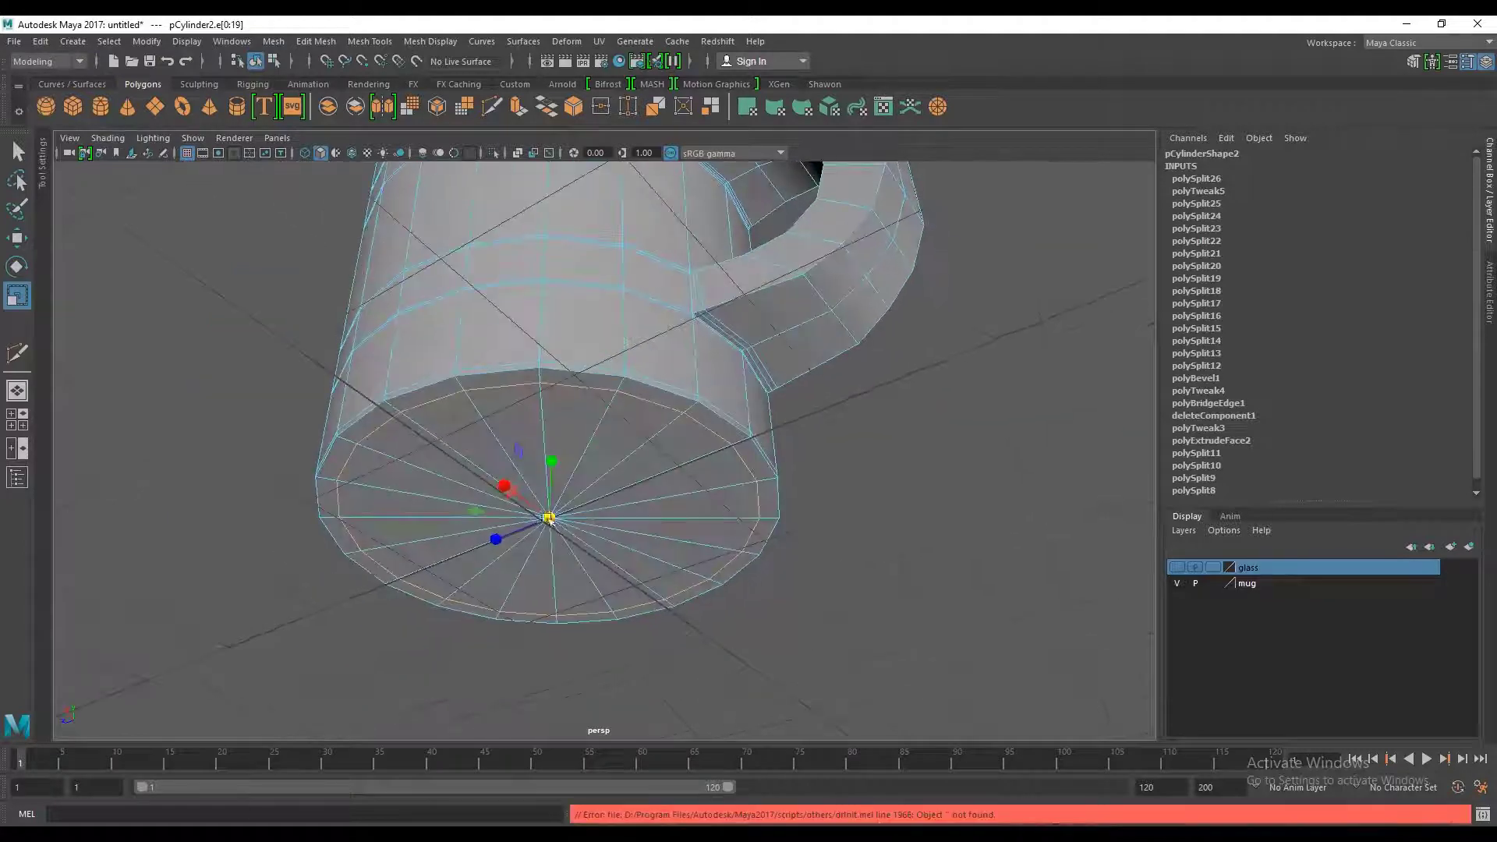
{"action": "right_click", "coordinate": [472, 378]}
{"action": "mouse_move", "coordinate": [514, 374]}
{"action": "left_mouse_down"}
{"action": "mouse_move", "coordinate": [682, 500]}
{"action": "mouse_move", "coordinate": [651, 551]}
{"action": "mouse_move", "coordinate": [385, 518]}
{"action": "mouse_move", "coordinate": [439, 417]}
{"action": "mouse_move", "coordinate": [601, 466]}
{"action": "left_mouse_up"}
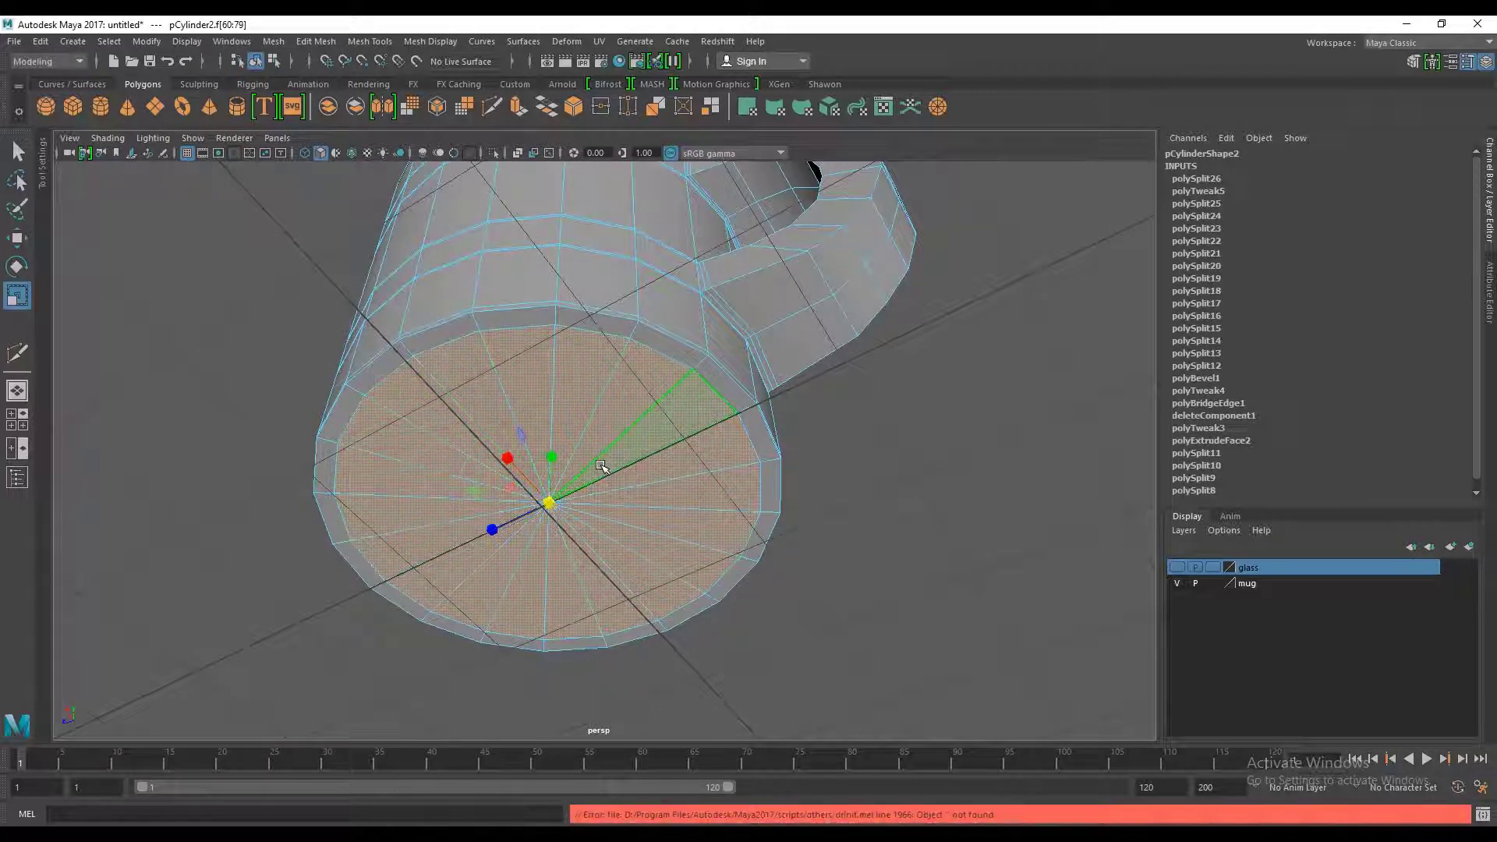
Step: Extrude the bottom faces inward (Local Translate Z -0.098) and scale them in, leaving a rim
{"action": "left_click", "coordinate": [573, 104]}
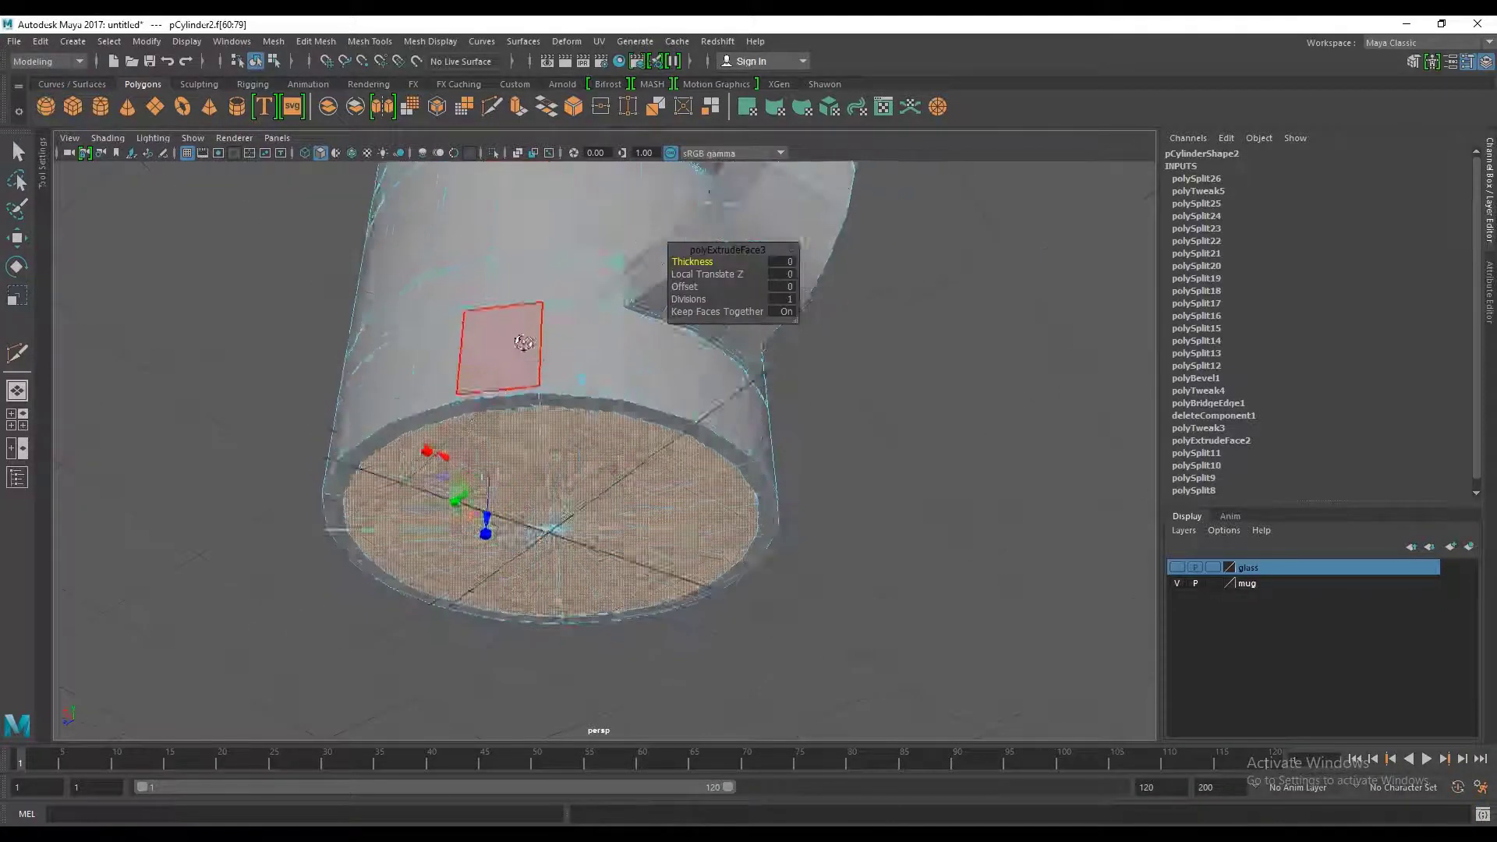
{"action": "mouse_move", "coordinate": [514, 260]}
{"action": "left_mouse_down", "text": "alt"}
{"action": "mouse_move", "coordinate": [469, 544]}
{"action": "mouse_move", "coordinate": [499, 499]}
{"action": "left_mouse_up", "text": "alt"}
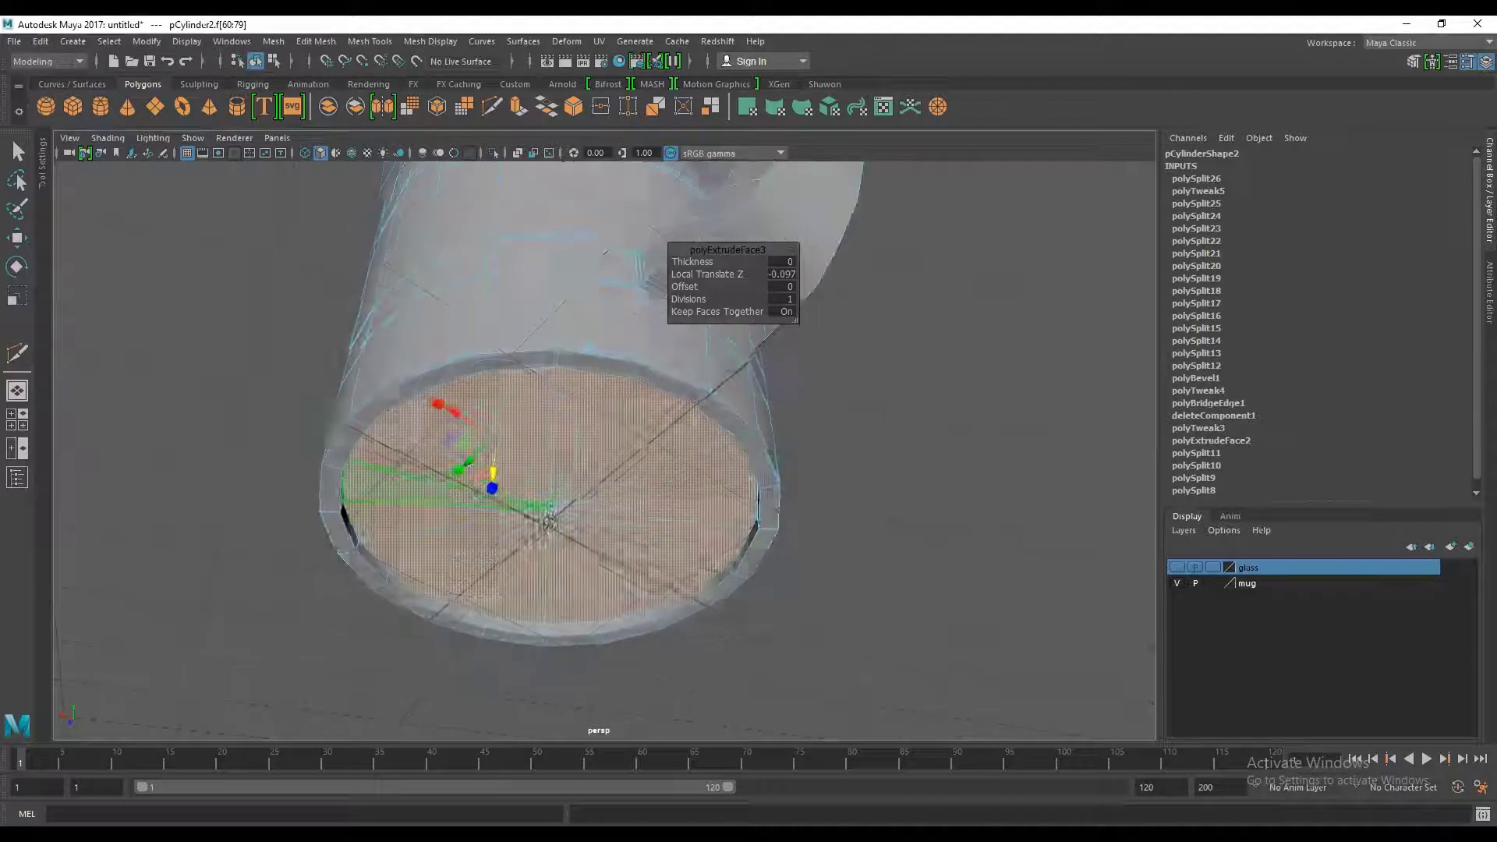
{"action": "left_click", "coordinate": [19, 296]}
{"action": "mouse_move", "coordinate": [652, 500]}
{"action": "left_mouse_down"}
{"action": "mouse_move", "coordinate": [520, 509]}
{"action": "mouse_move", "coordinate": [621, 573]}
{"action": "mouse_move", "coordinate": [962, 428]}
{"action": "left_mouse_up"}
{"action": "key", "text": "ctrl+e"}
Step: Deselect the base and begin a Multi-Cut at a vertex on the bottom rim
{"action": "left_click", "coordinate": [829, 528]}
{"action": "left_click_drag", "start_coordinate": [828, 528], "coordinate": [779, 436], "text": "alt"}
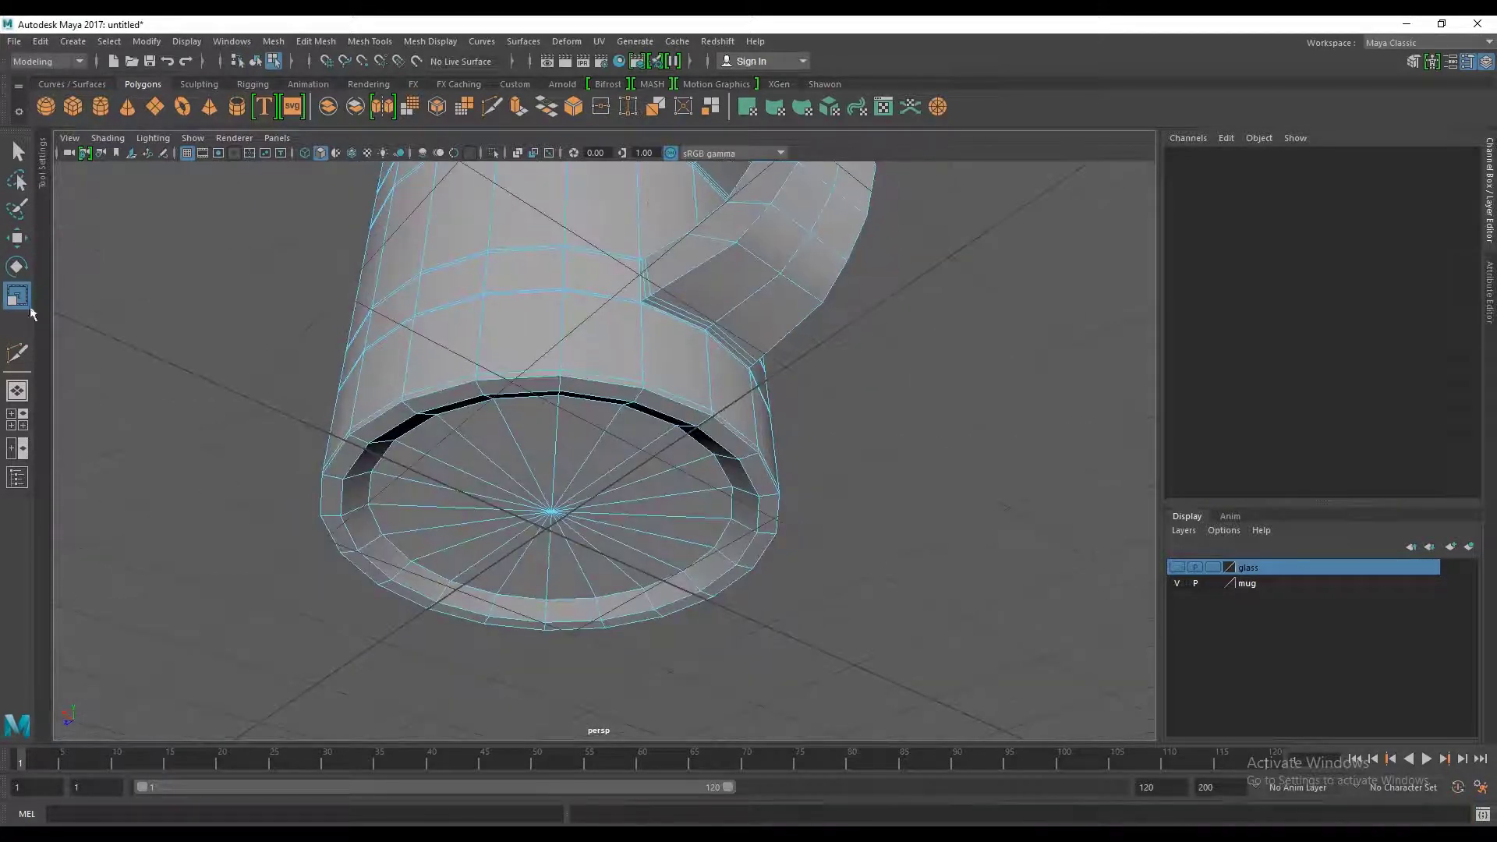
{"action": "left_click", "coordinate": [16, 247]}
{"action": "right_click_drag", "start_coordinate": [464, 333], "coordinate": [491, 265]}
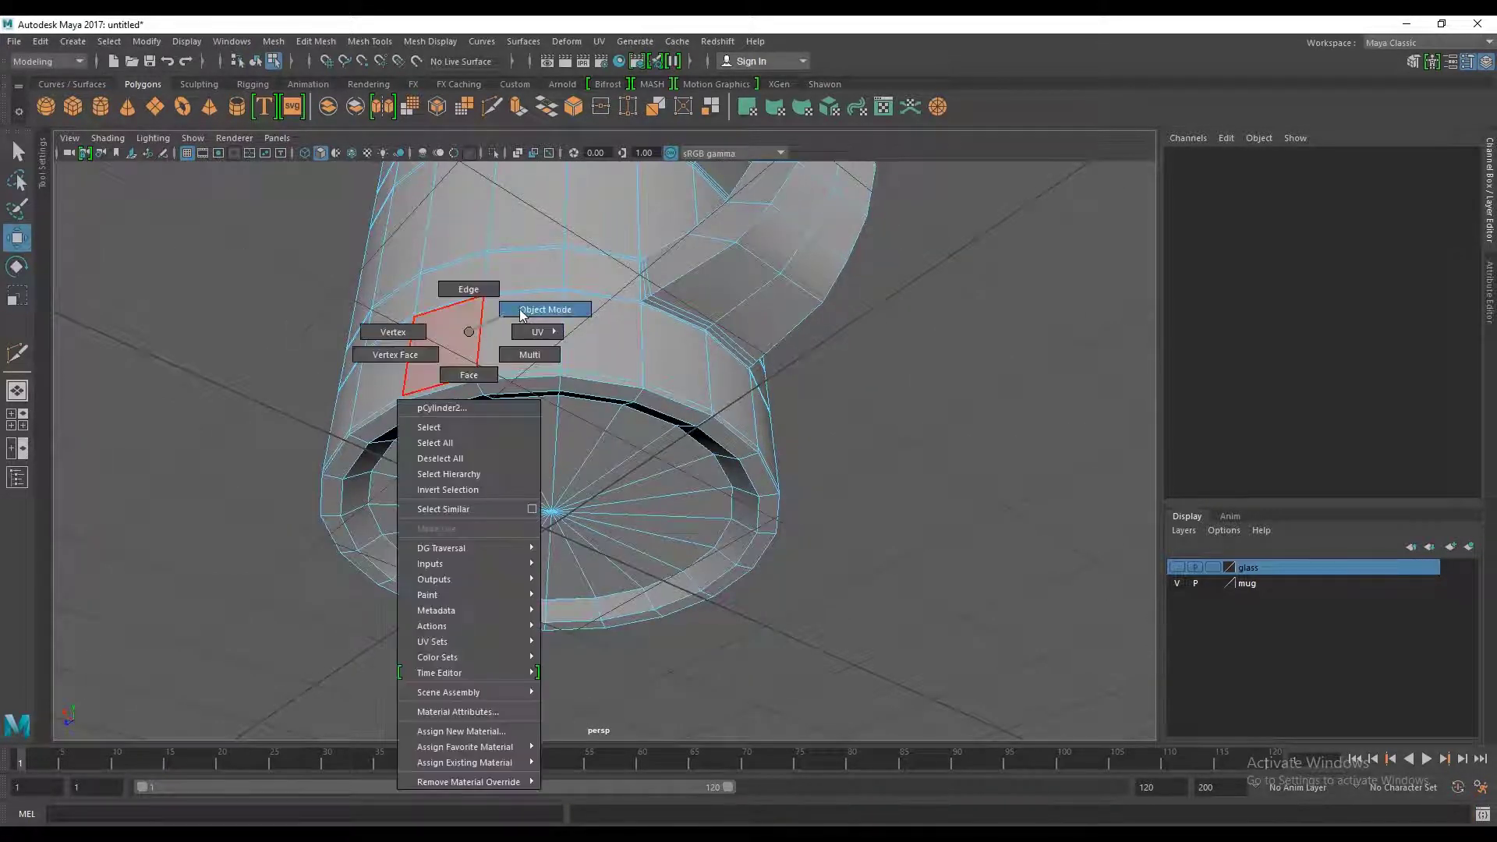
{"action": "scroll", "coordinate": [442, 464], "scroll_direction": "up", "scroll_amount": 3}
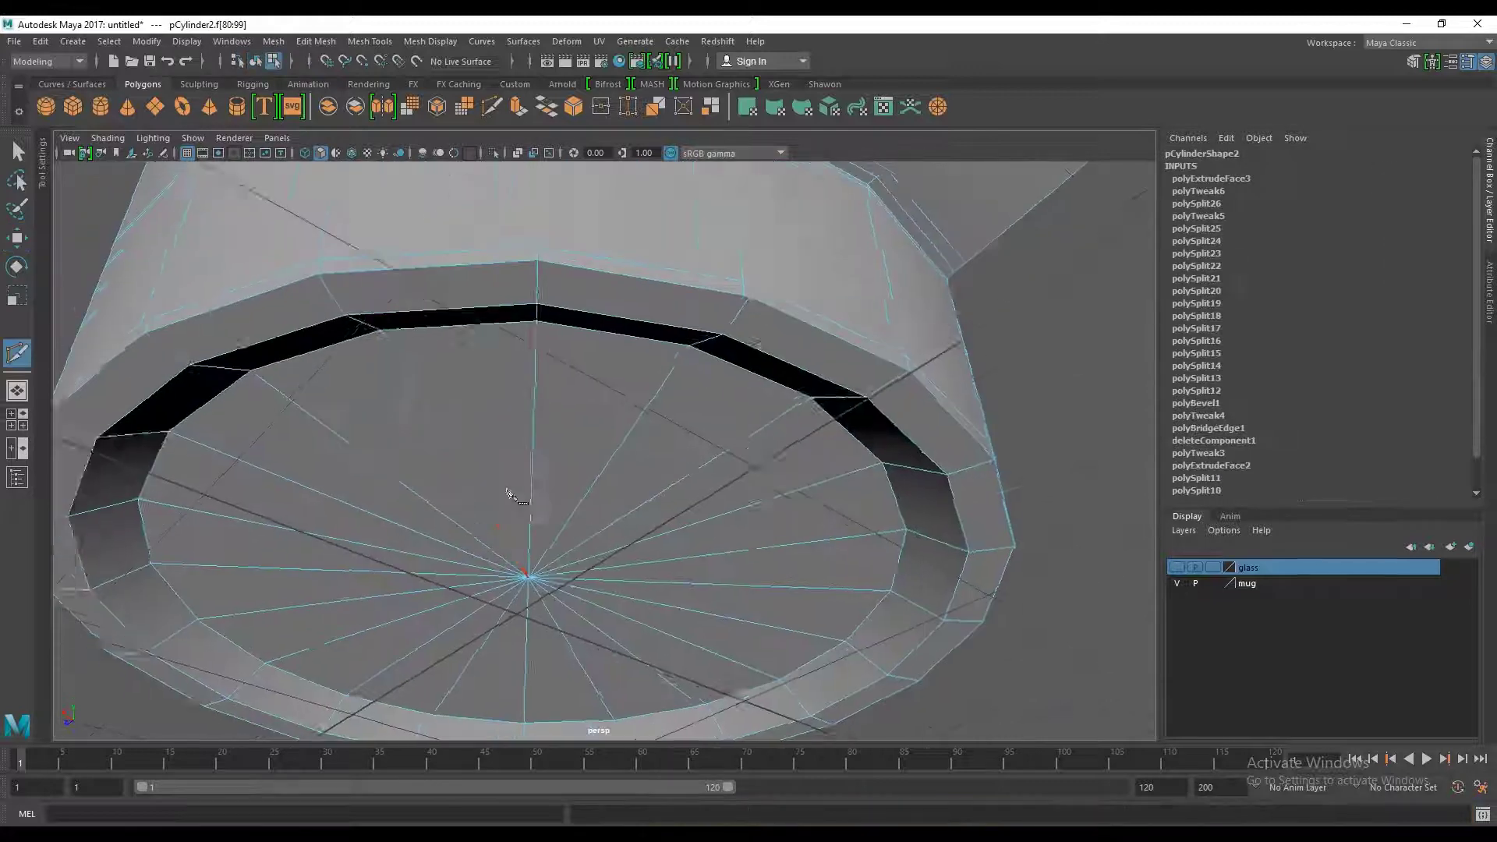
{"action": "scroll", "coordinate": [511, 495], "scroll_direction": "up", "scroll_amount": 3}
{"action": "right_click_drag", "start_coordinate": [511, 494], "coordinate": [312, 352], "text": "shift"}
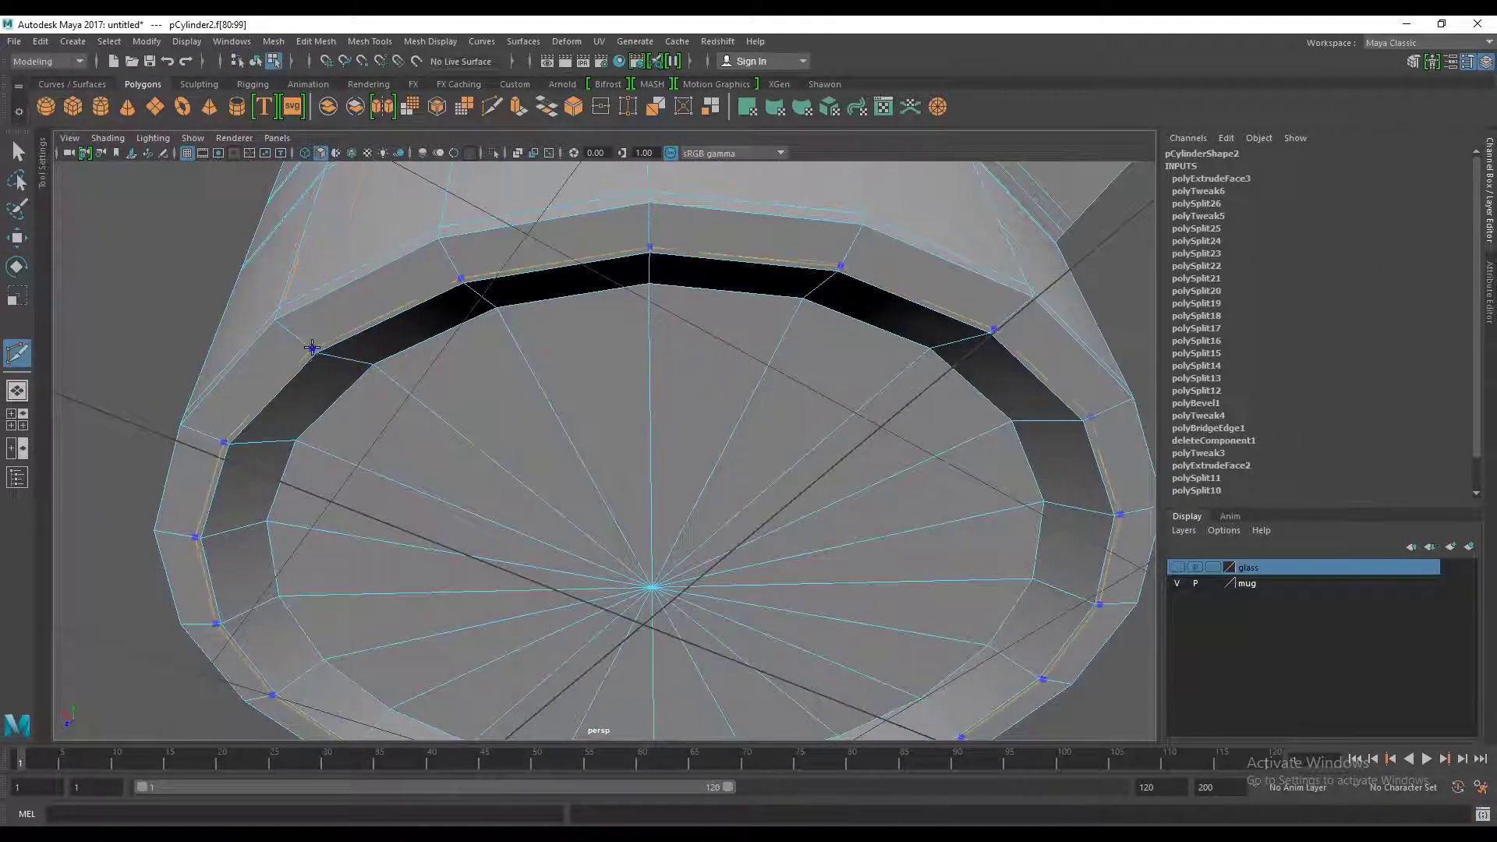
{"action": "left_click", "coordinate": [316, 350]}
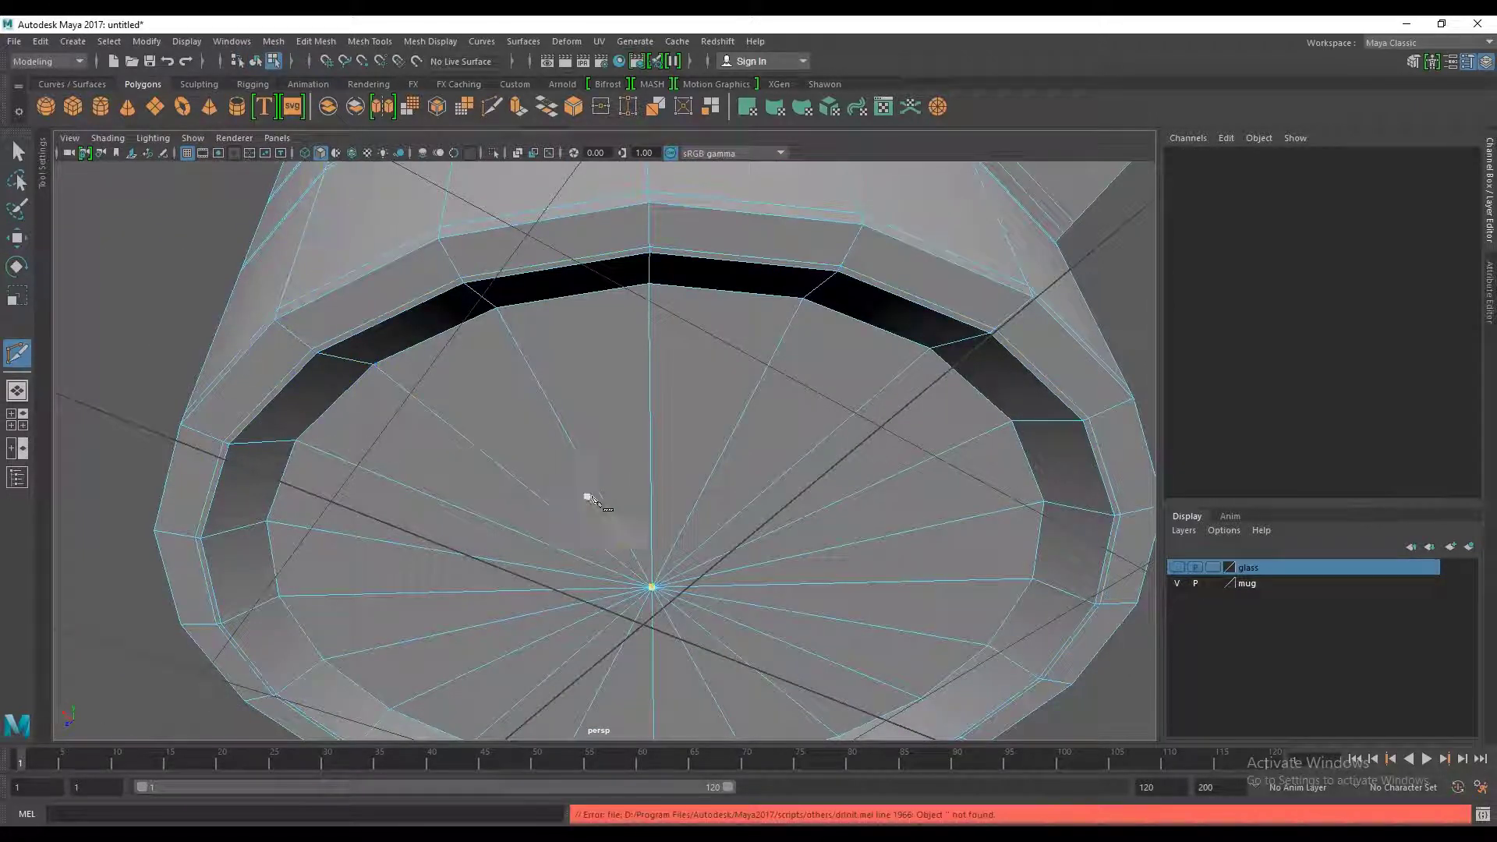
Step: Turn on smooth preview (3) for the mug and switch to the Move tool
{"action": "key", "text": "3"}
{"action": "scroll", "coordinate": [548, 493], "scroll_direction": "down", "scroll_amount": 3}
{"action": "left_click_drag", "start_coordinate": [546, 493], "coordinate": [507, 475], "text": "alt"}
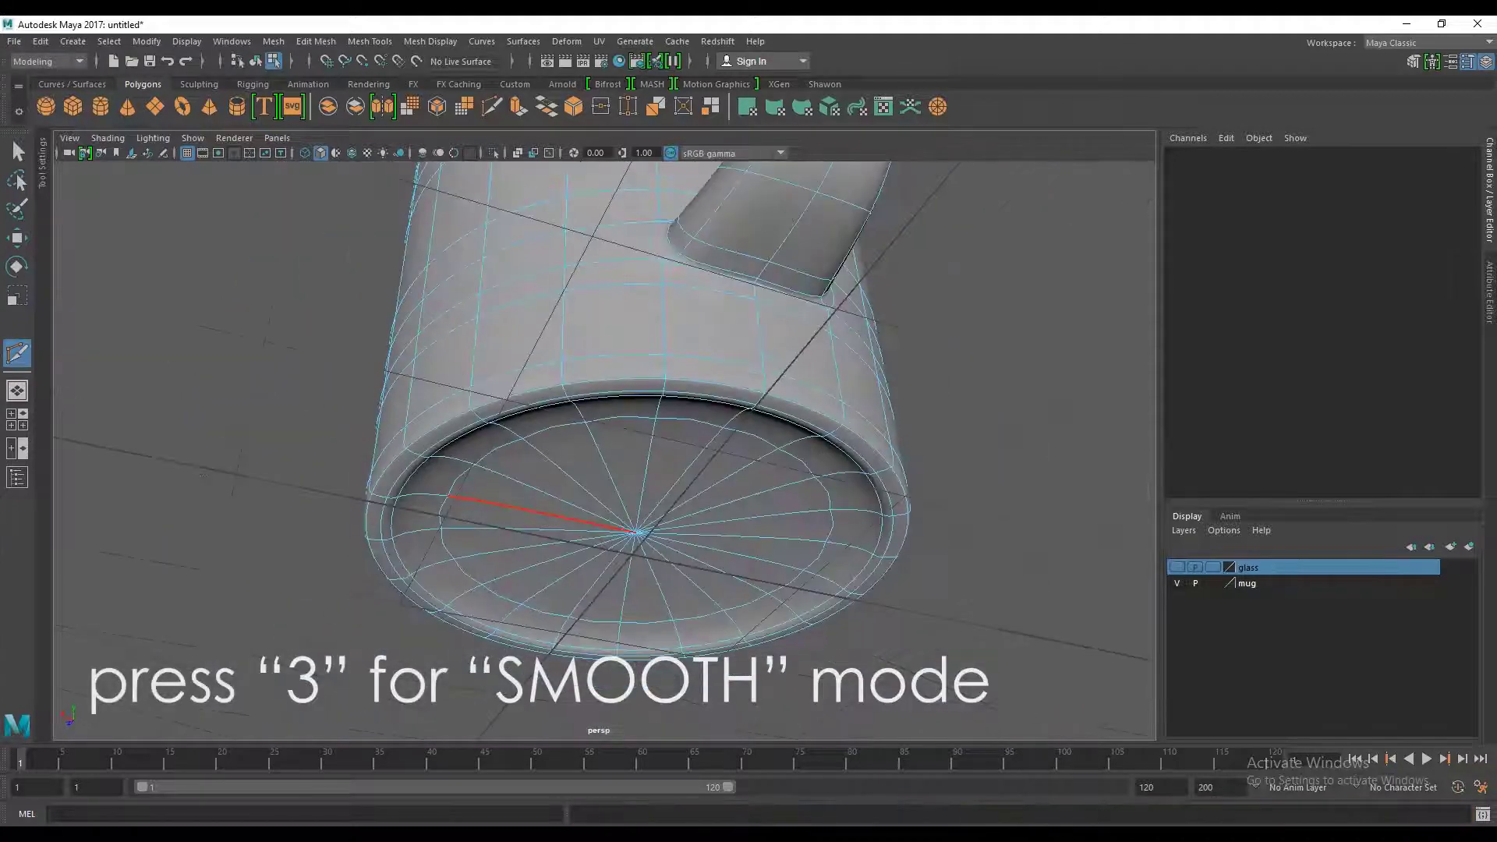
{"action": "left_click", "coordinate": [19, 240]}
Step: Orbit around the mug to inspect the smoothed recessed base, interior and handle
{"action": "left_click_drag", "start_coordinate": [260, 317], "coordinate": [506, 472], "text": "alt"}
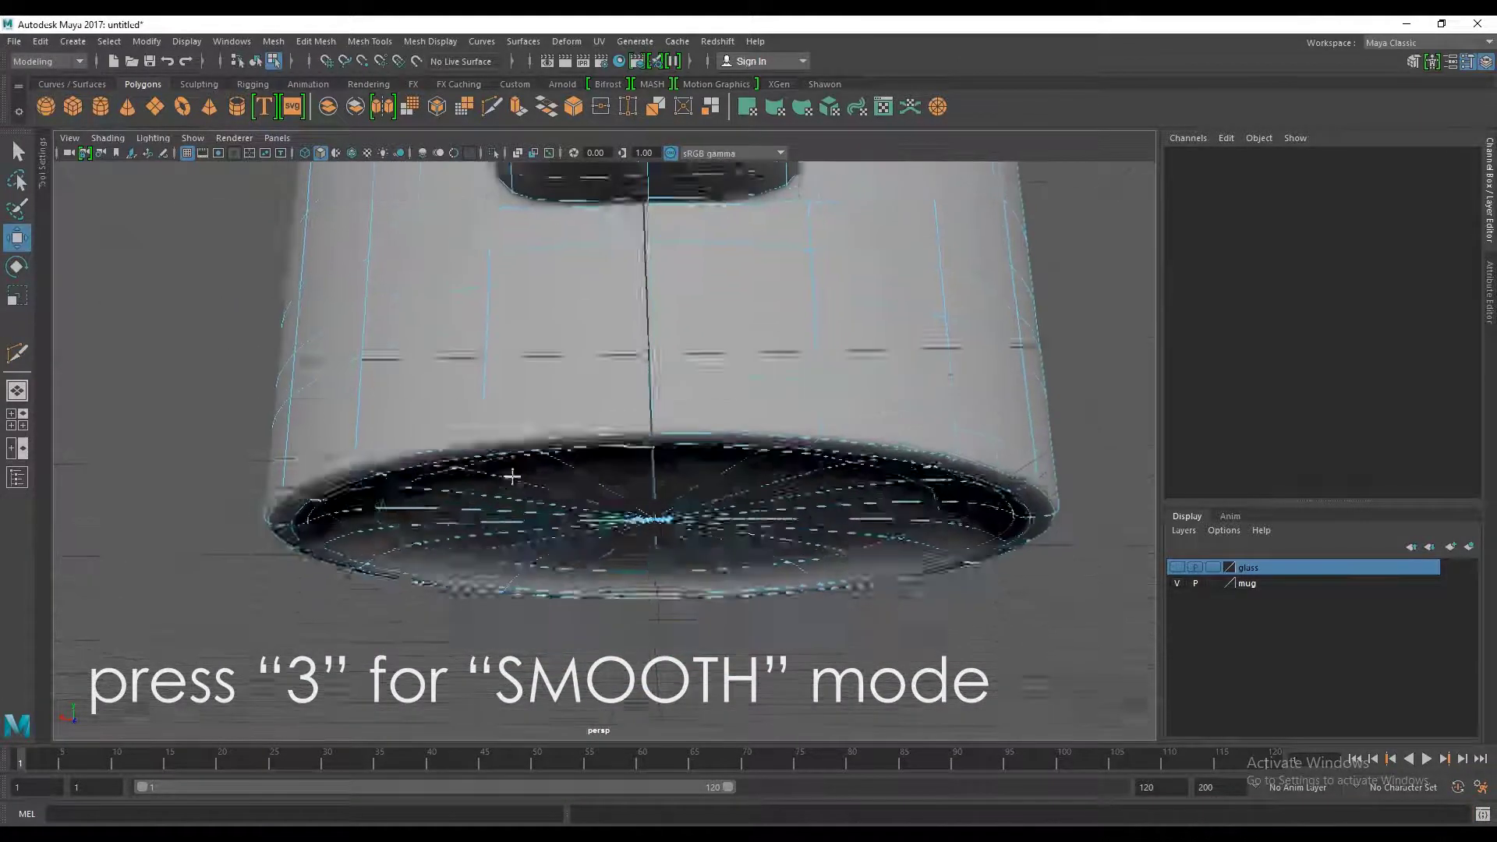
{"action": "right_click_drag", "start_coordinate": [506, 472], "coordinate": [585, 371], "text": "shift"}
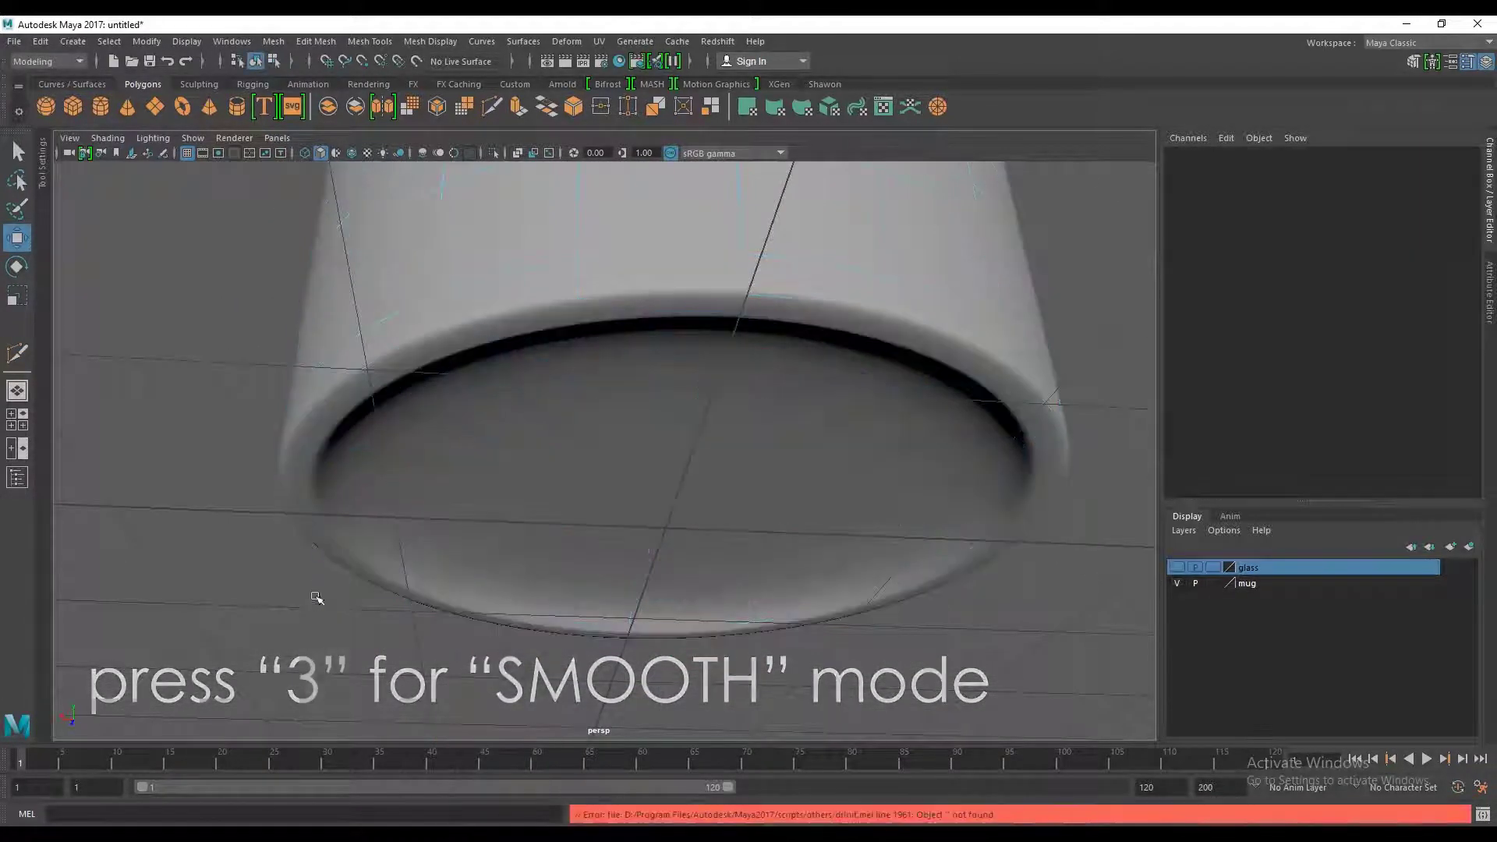
{"action": "mouse_move", "coordinate": [314, 600]}
{"action": "left_mouse_down", "text": "alt"}
{"action": "mouse_move", "coordinate": [315, 628]}
{"action": "mouse_move", "coordinate": [420, 588]}
{"action": "mouse_move", "coordinate": [348, 554]}
{"action": "mouse_move", "coordinate": [141, 561]}
{"action": "left_mouse_up", "text": "alt"}
{"action": "mouse_move", "coordinate": [388, 496]}
{"action": "left_mouse_down", "text": "alt"}
{"action": "mouse_move", "coordinate": [471, 545]}
{"action": "mouse_move", "coordinate": [421, 525]}
{"action": "mouse_move", "coordinate": [562, 669]}
{"action": "mouse_move", "coordinate": [511, 634]}
{"action": "mouse_move", "coordinate": [594, 528]}
{"action": "mouse_move", "coordinate": [671, 491]}
{"action": "mouse_move", "coordinate": [861, 515]}
{"action": "mouse_move", "coordinate": [779, 618]}
{"action": "mouse_move", "coordinate": [828, 515]}
{"action": "left_mouse_up", "text": "alt"}
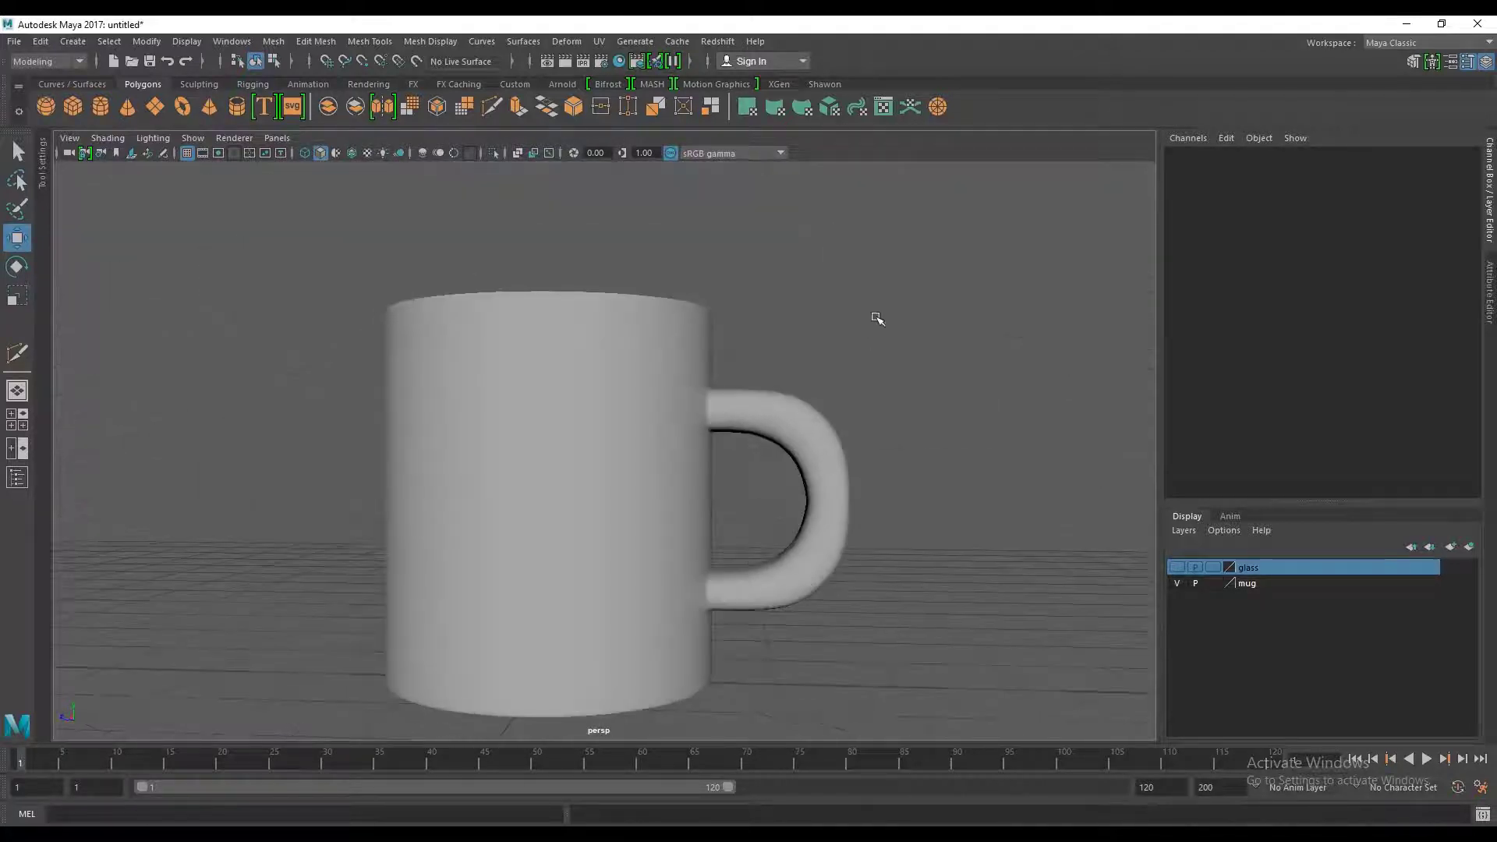
{"action": "mouse_move", "coordinate": [945, 433]}
{"action": "left_mouse_down", "text": "alt"}
{"action": "mouse_move", "coordinate": [781, 484]}
{"action": "mouse_move", "coordinate": [578, 468]}
{"action": "mouse_move", "coordinate": [808, 460]}
{"action": "mouse_move", "coordinate": [858, 523]}
{"action": "mouse_move", "coordinate": [756, 511]}
{"action": "left_mouse_up", "text": "alt"}
Step: Unhide the glass layer, then move the glass left and the mug right along X
{"action": "left_click", "coordinate": [1177, 567]}
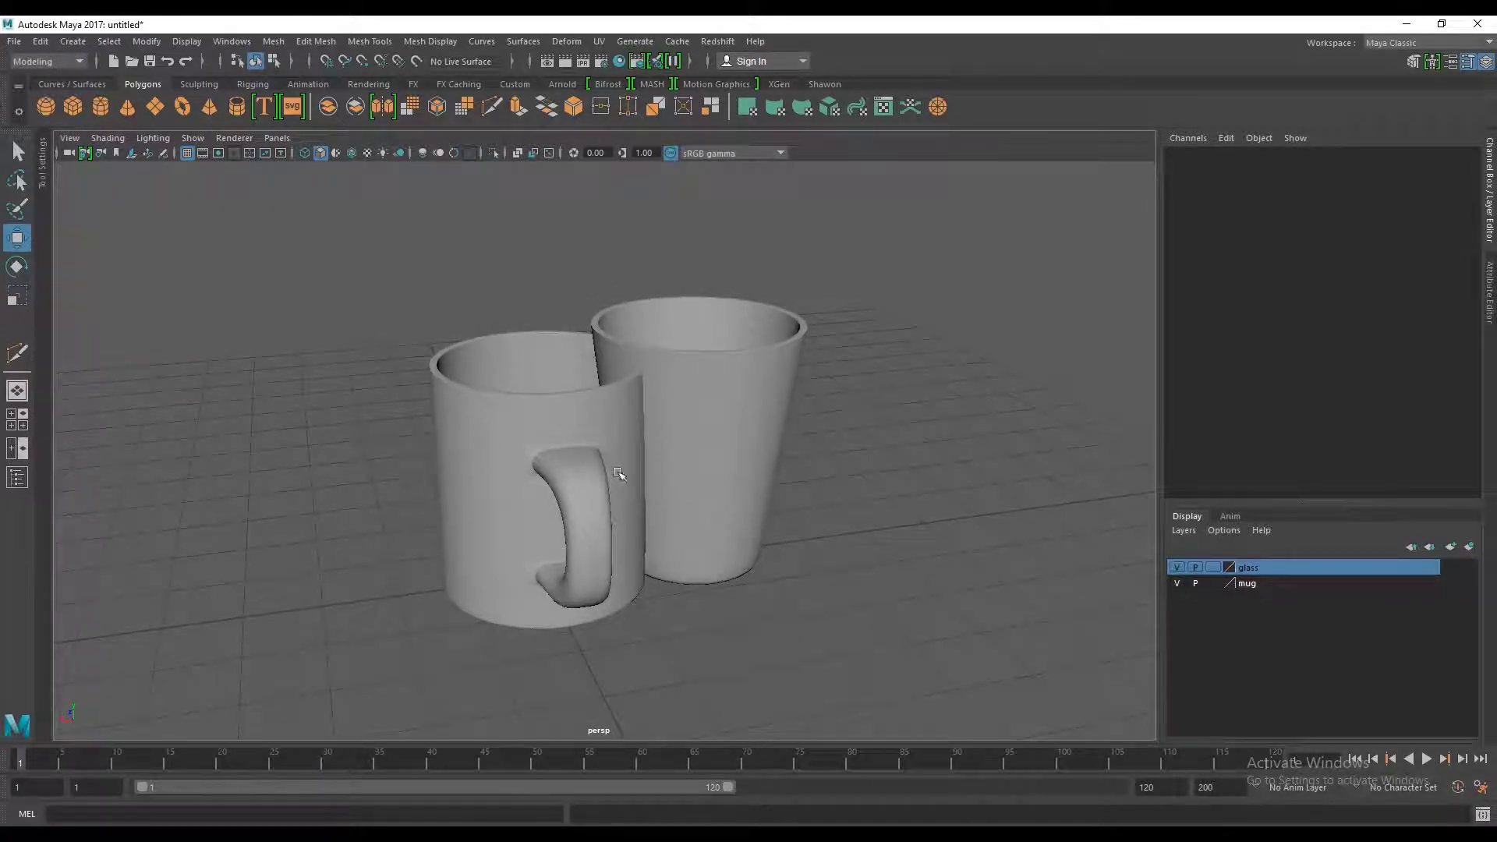
{"action": "left_click", "coordinate": [725, 402]}
{"action": "left_click_drag", "start_coordinate": [630, 468], "coordinate": [244, 523]}
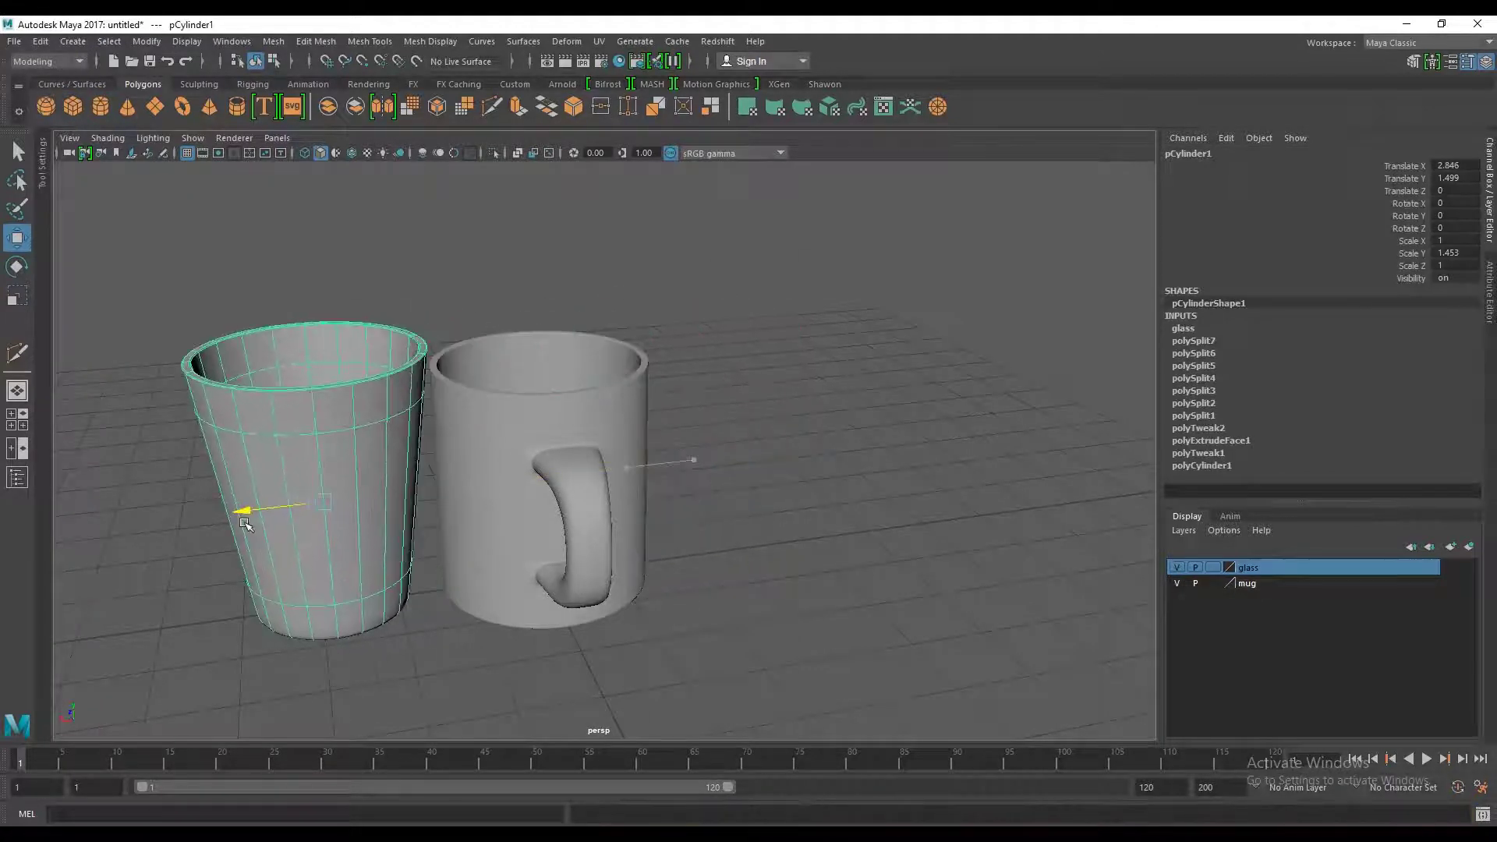
{"action": "left_click", "coordinate": [444, 477]}
{"action": "left_click_drag", "start_coordinate": [452, 477], "coordinate": [597, 466]}
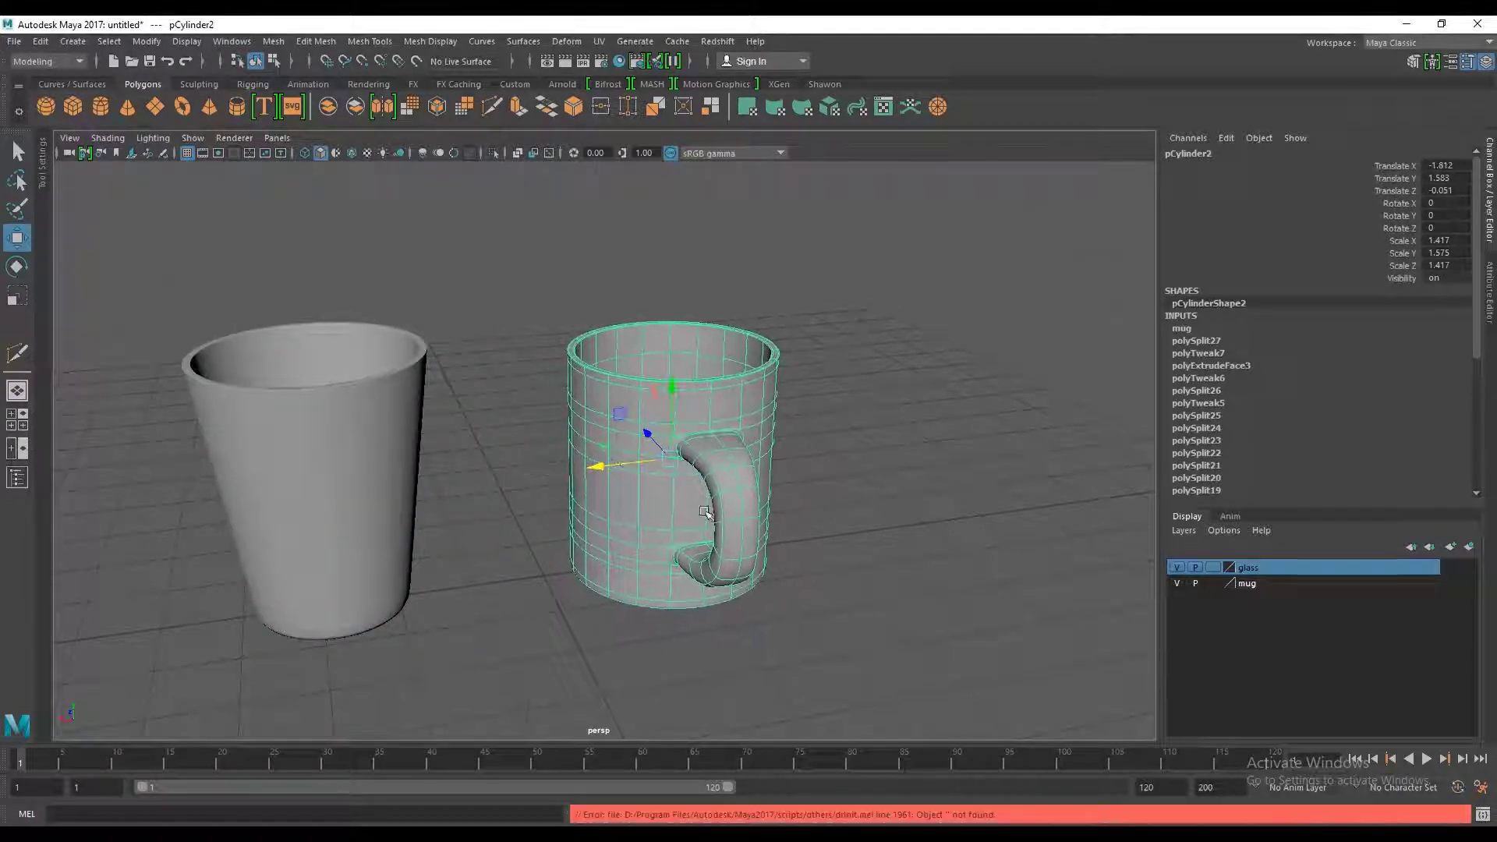
Step: Deselect the mug and orbit to review both objects, ending with the handle pointing right
{"action": "mouse_move", "coordinate": [705, 512]}
{"action": "left_mouse_down", "text": "alt"}
{"action": "mouse_move", "coordinate": [501, 503]}
{"action": "mouse_move", "coordinate": [836, 552]}
{"action": "mouse_move", "coordinate": [735, 517]}
{"action": "left_mouse_up", "text": "alt"}
{"action": "right_click_drag", "start_coordinate": [735, 518], "coordinate": [775, 551], "text": "alt"}
{"action": "left_click", "coordinate": [930, 274]}
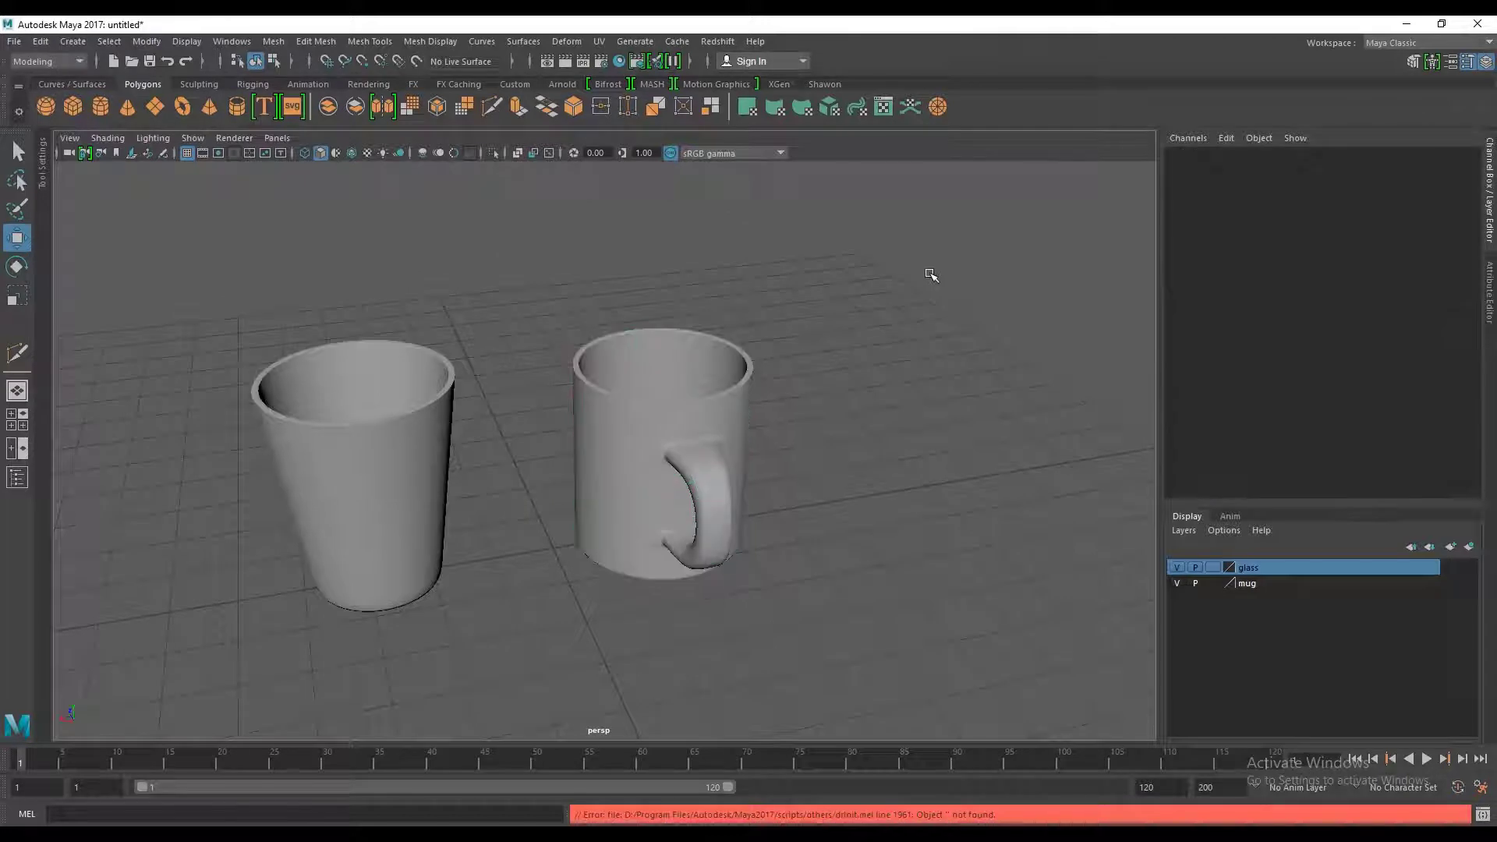
{"action": "mouse_move", "coordinate": [932, 276]}
{"action": "left_mouse_down", "text": "alt"}
{"action": "mouse_move", "coordinate": [926, 374]}
{"action": "mouse_move", "coordinate": [876, 468]}
{"action": "mouse_move", "coordinate": [876, 385]}
{"action": "mouse_move", "coordinate": [868, 442]}
{"action": "left_mouse_up", "text": "alt"}
{"action": "right_click_drag", "start_coordinate": [869, 441], "coordinate": [855, 508], "text": "alt"}
{"action": "left_click_drag", "start_coordinate": [855, 507], "coordinate": [908, 257], "text": "alt"}
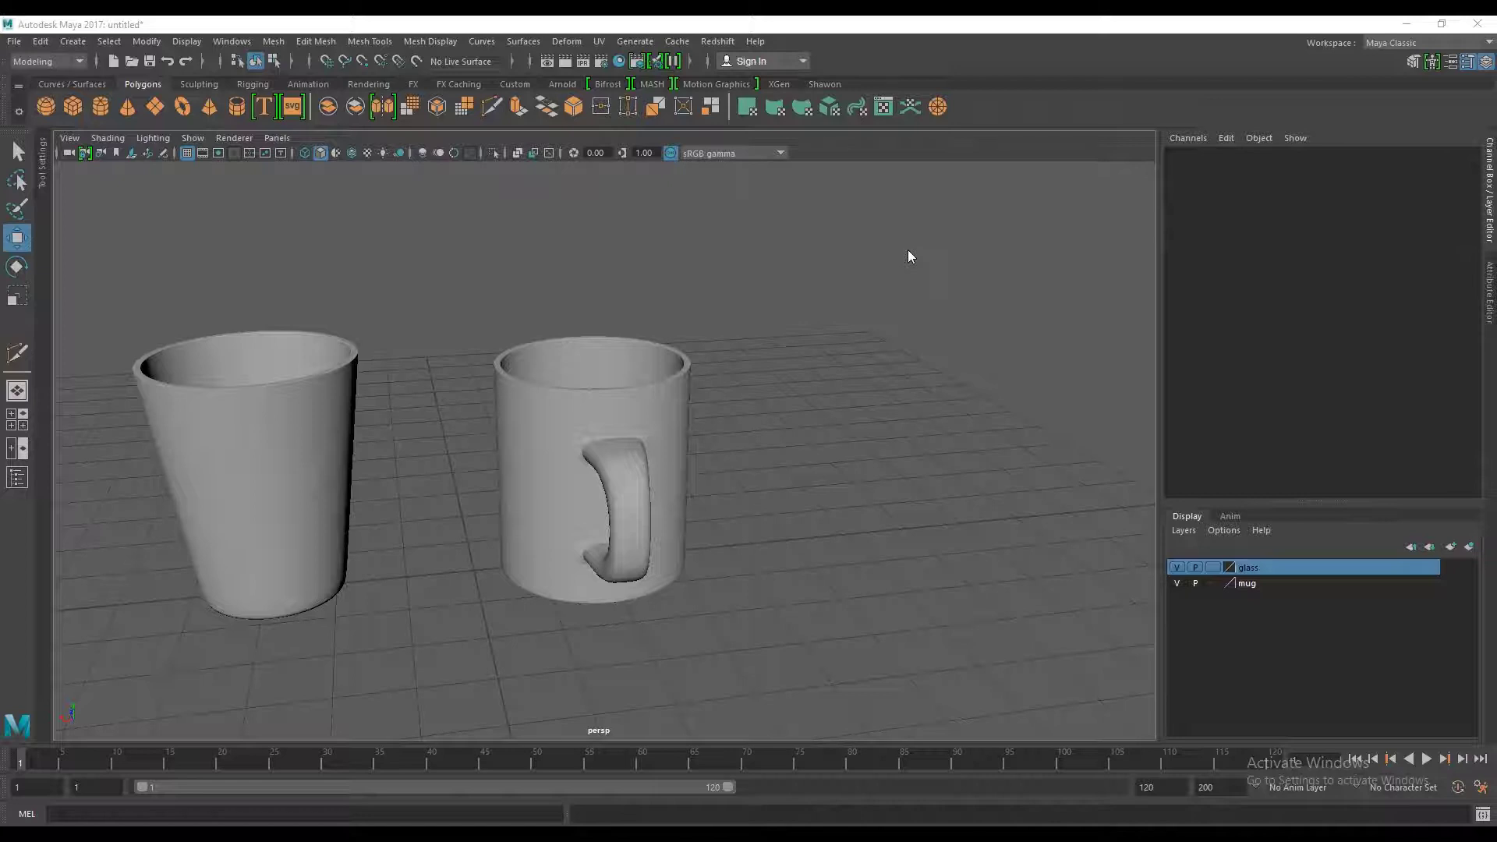
{"action": "left_click_drag", "start_coordinate": [909, 256], "coordinate": [975, 187], "text": "alt"}
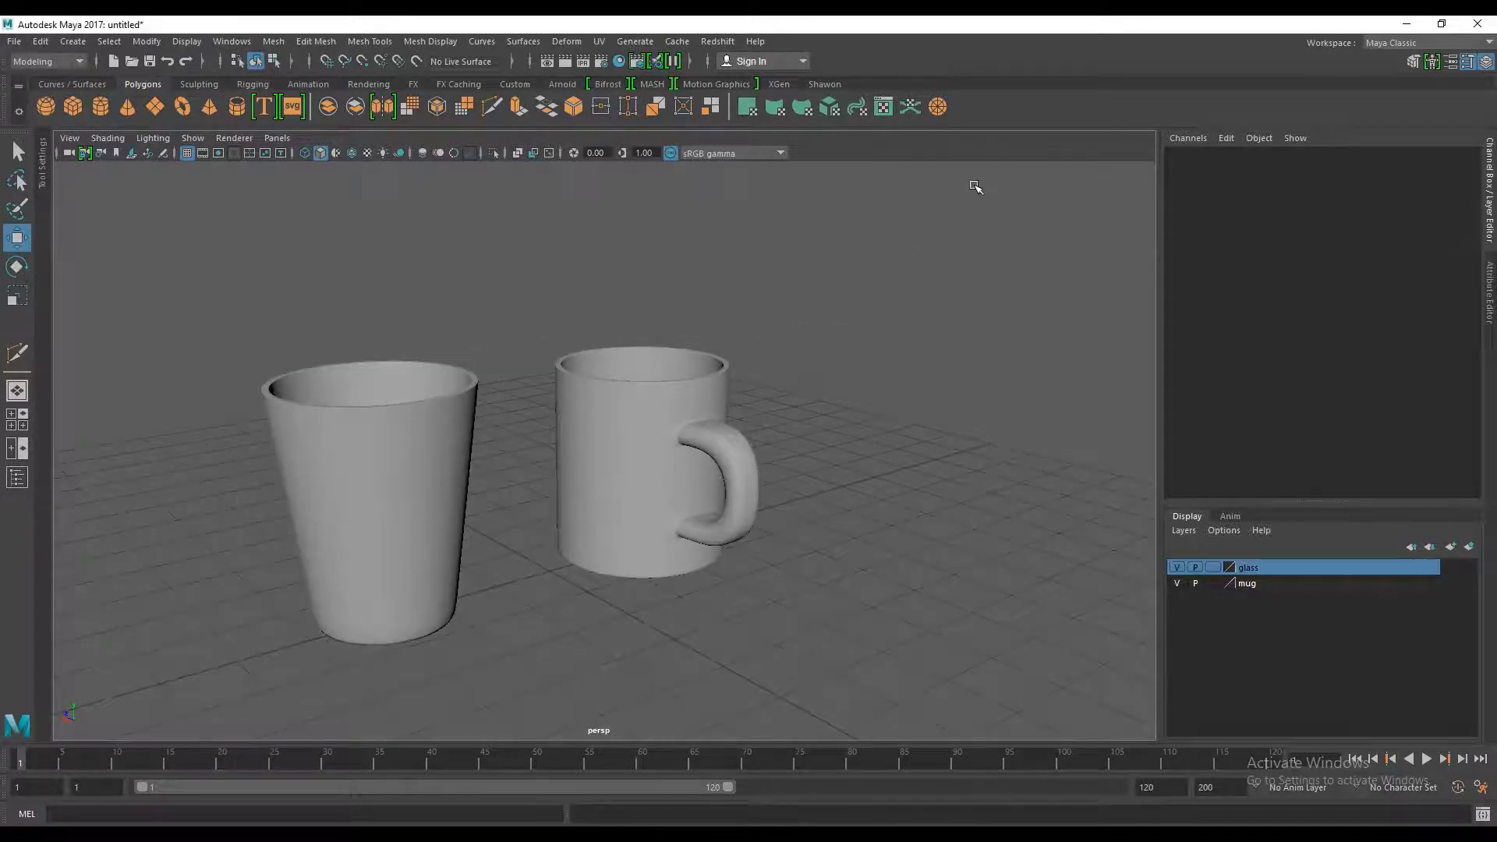